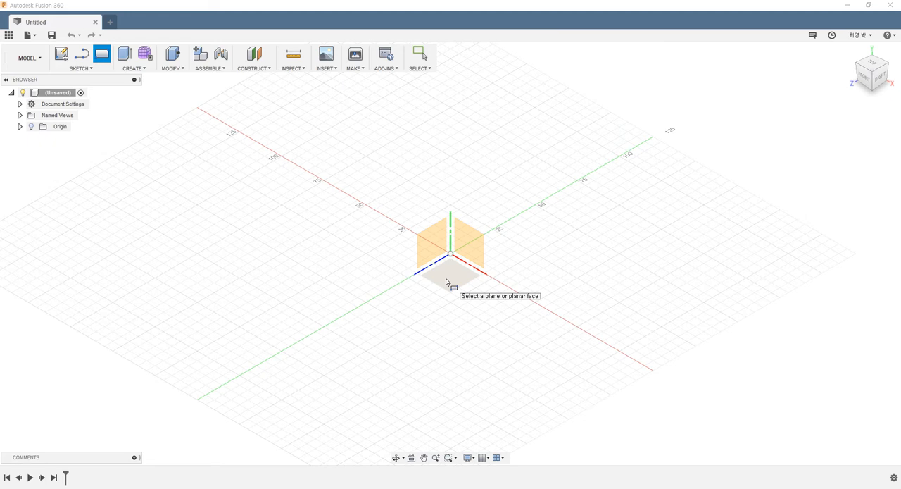
- Create a box on the horizontal plane from the origin, about 48 mm long, 31 mm wide and 20 mm high, as a new body
left_click(446, 283)
left_click(451, 253)
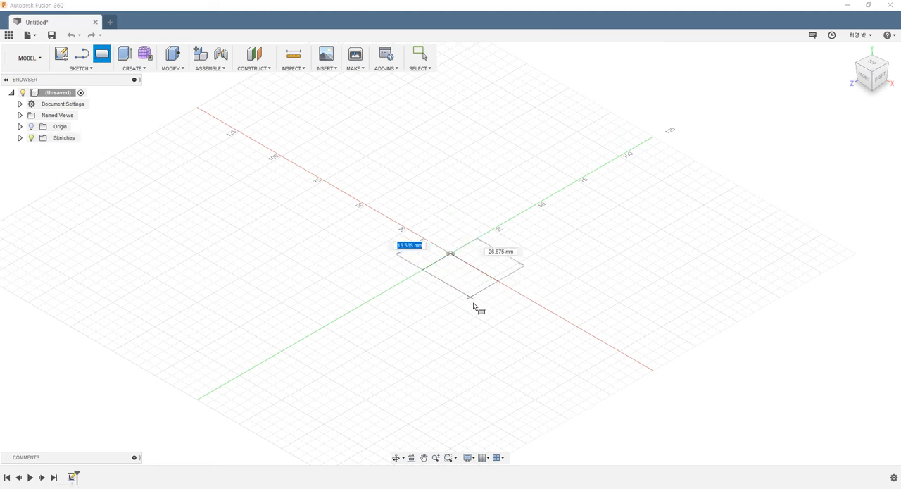
left_click(481, 332)
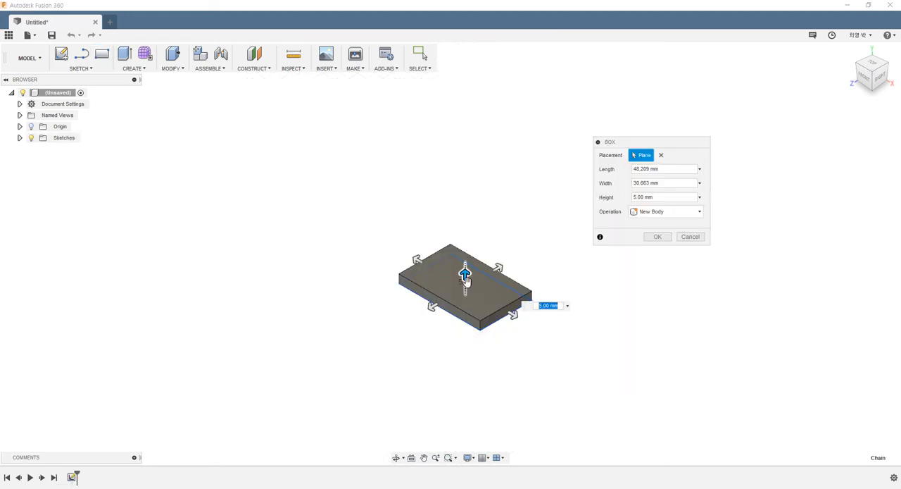
left_click_drag(465, 278, 466, 251)
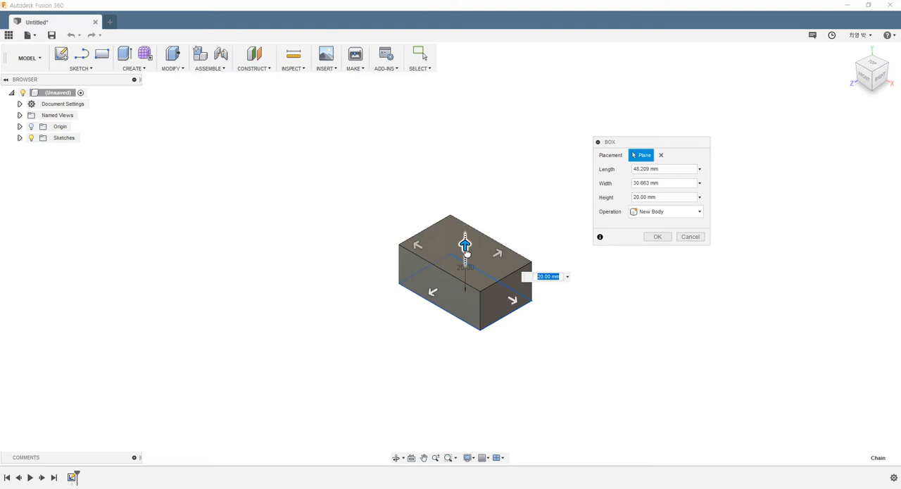
left_click(658, 237)
- Turn on the layout grid around the box
left_click(489, 459)
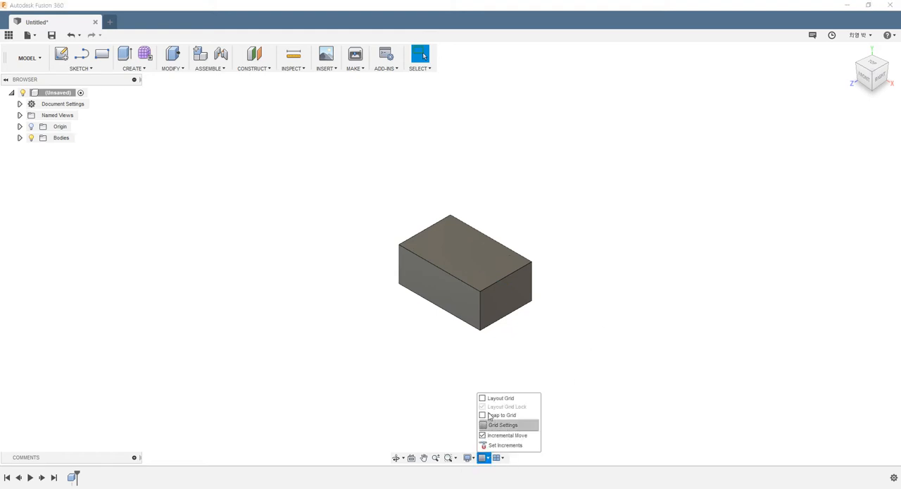
left_click(487, 399)
scroll(542, 310, "up", 3)
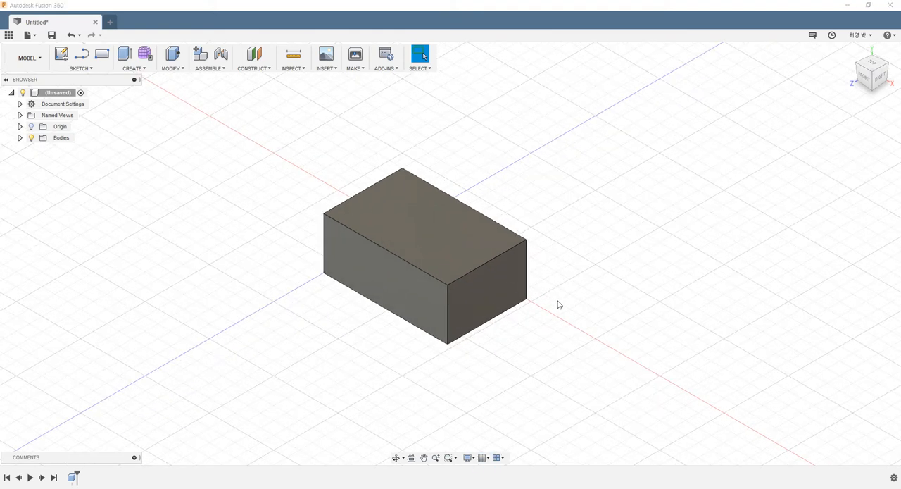
scroll(511, 202, "up", 2)
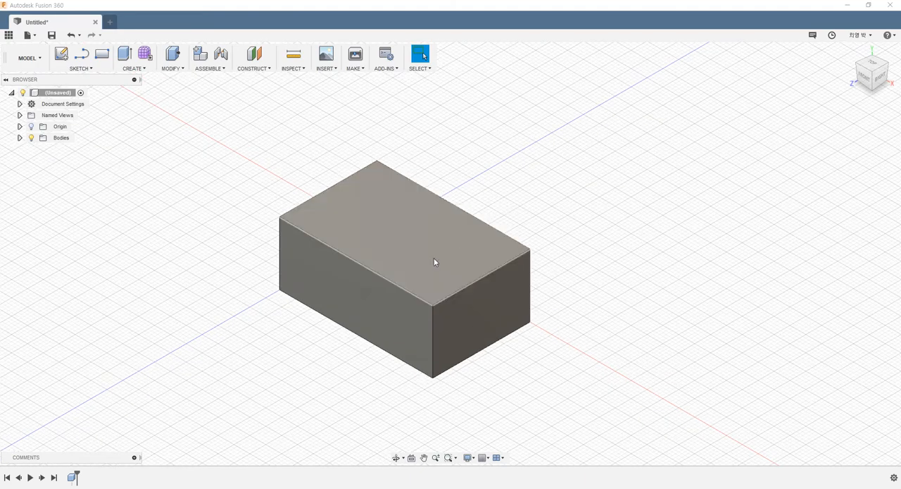
middle_click_drag(453, 310, 392, 282, "shift")
left_click(870, 72)
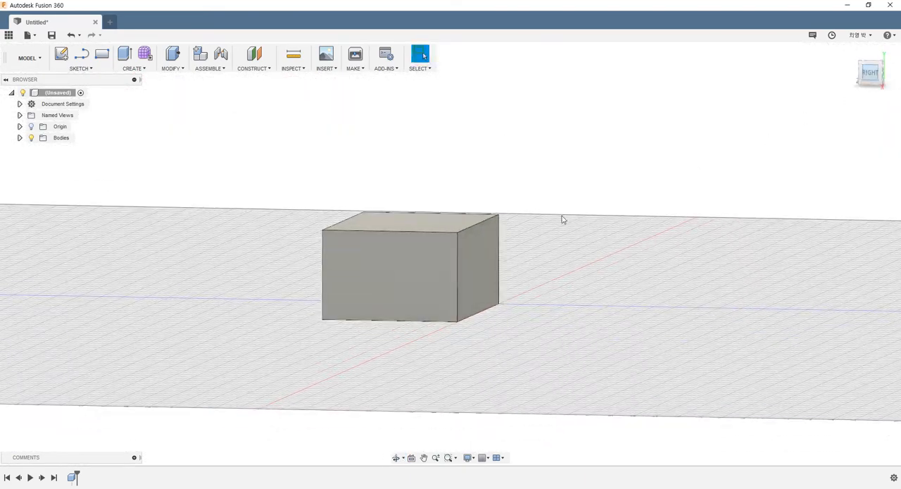
scroll(411, 212, "up", 5)
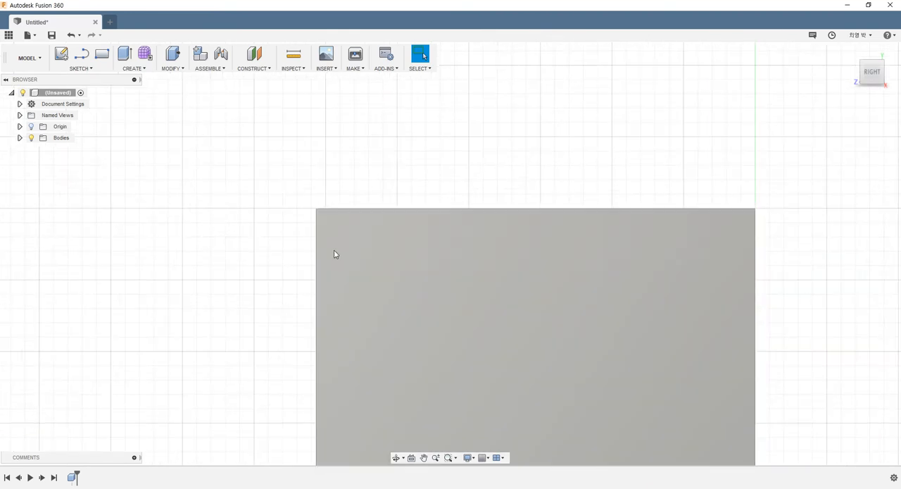
middle_click_drag(334, 253, 265, 284, "shift")
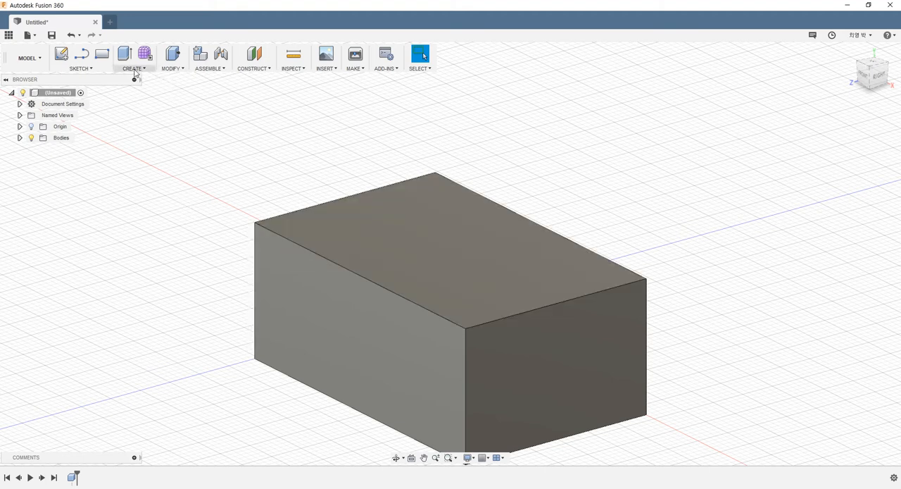
- Start a Fillet feature of type Fillet with Constant Radius and Rolling Ball corners
left_click(170, 68)
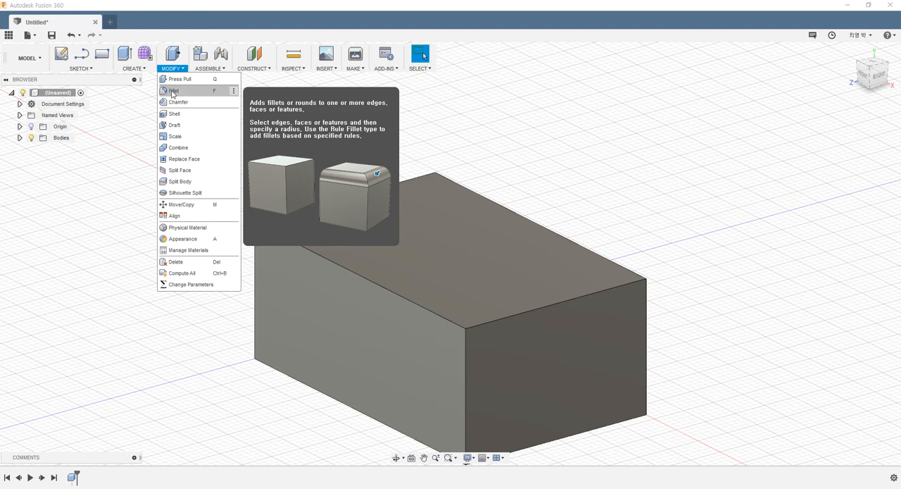
left_click(173, 93)
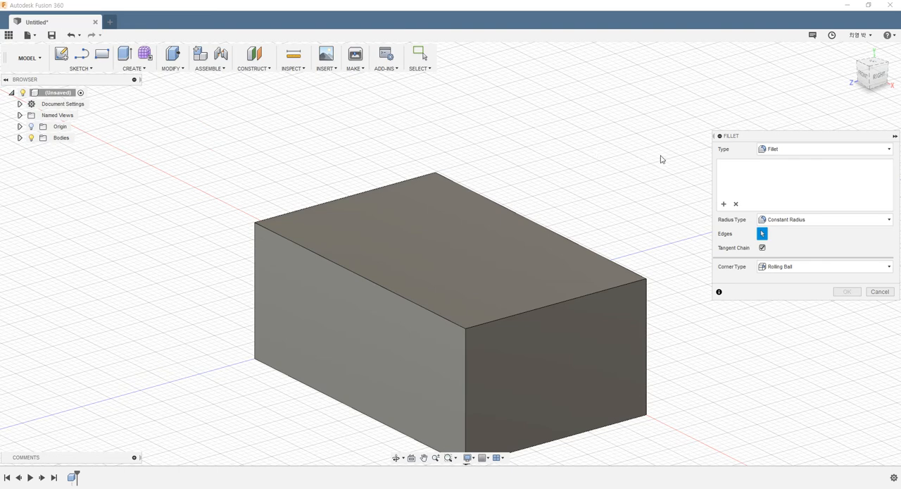
left_click_drag(735, 136, 669, 95)
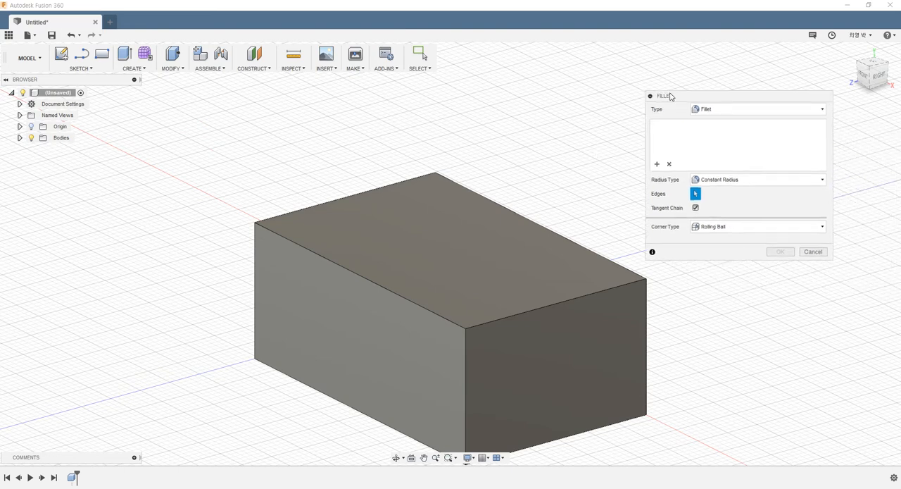
left_click(724, 112)
left_click(723, 113)
scroll(381, 240, "down", 3)
scroll(502, 245, "up", 3)
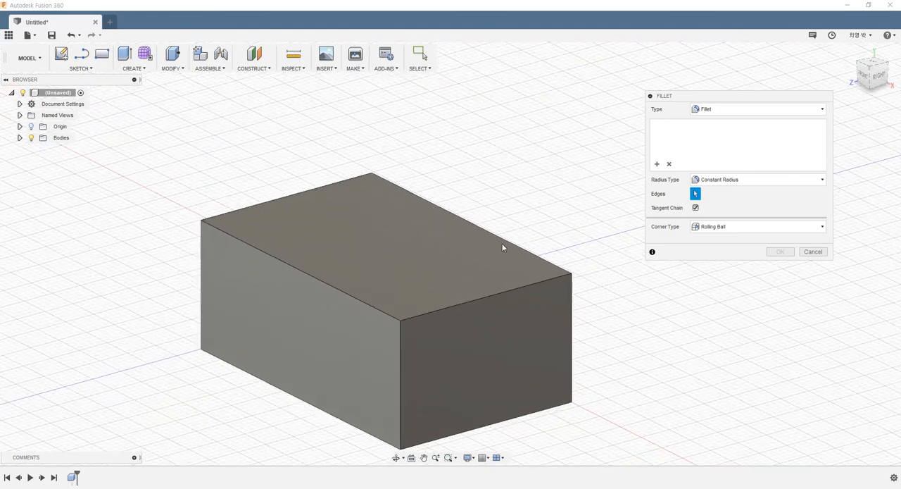
scroll(503, 247, "up", 1)
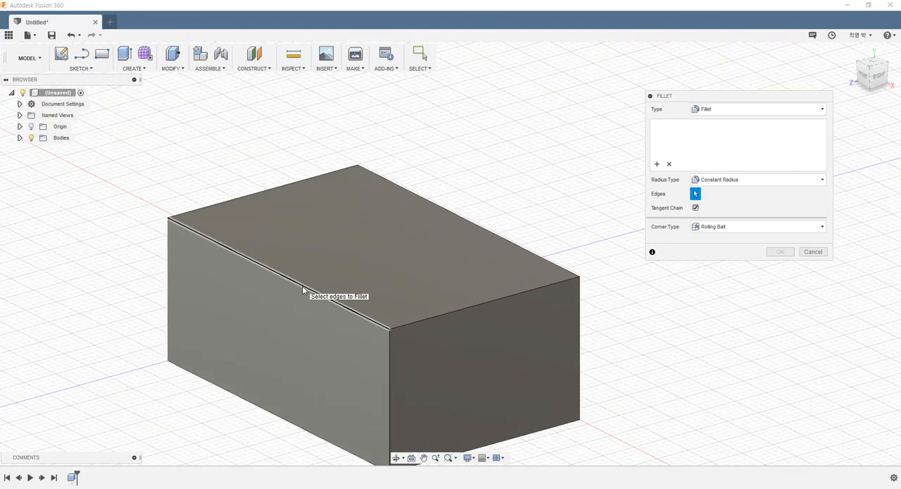
- Try a 10 mm fillet on the box's long front top edge, and remove that edge selection
left_click(303, 289)
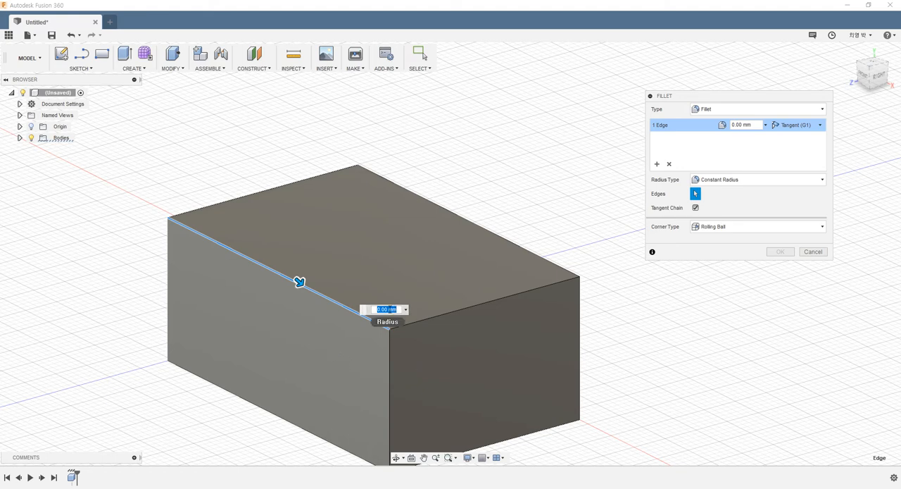
type("10")
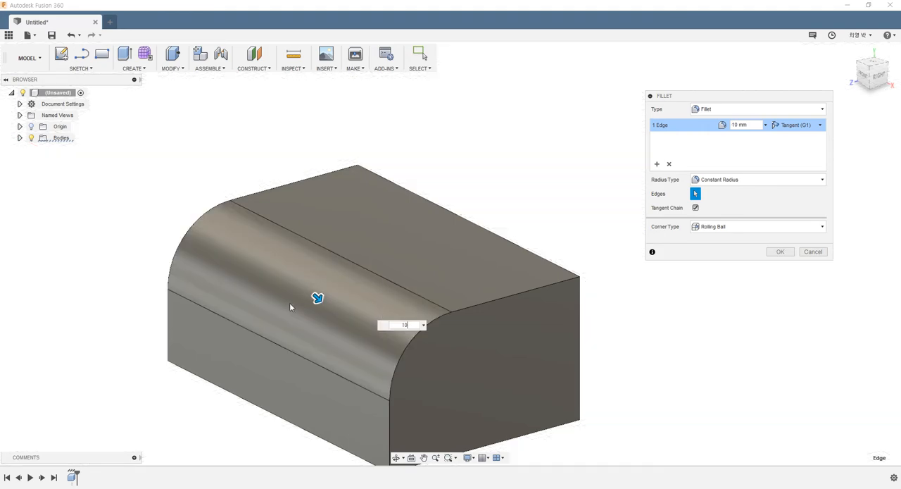
middle_click_drag(290, 302, 408, 276, "shift")
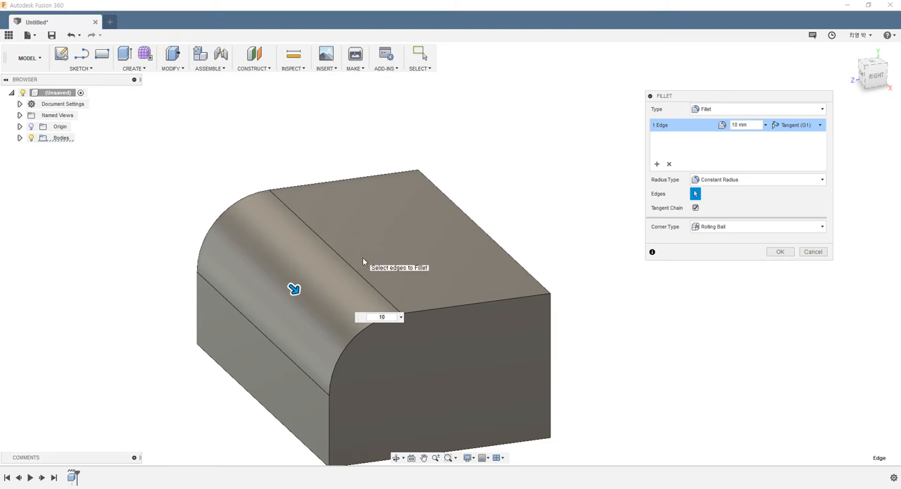
left_click(669, 165)
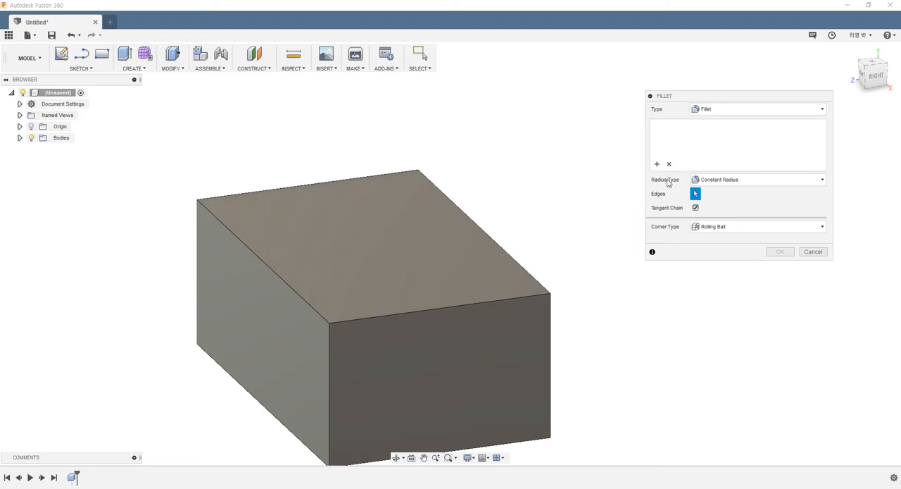
- Select all four edges of the box's top face for the fillet and set the radius to 5 mm
scroll(296, 254, "down", 2)
middle_click_drag(304, 254, 366, 246, "shift")
scroll(424, 223, "up", 2)
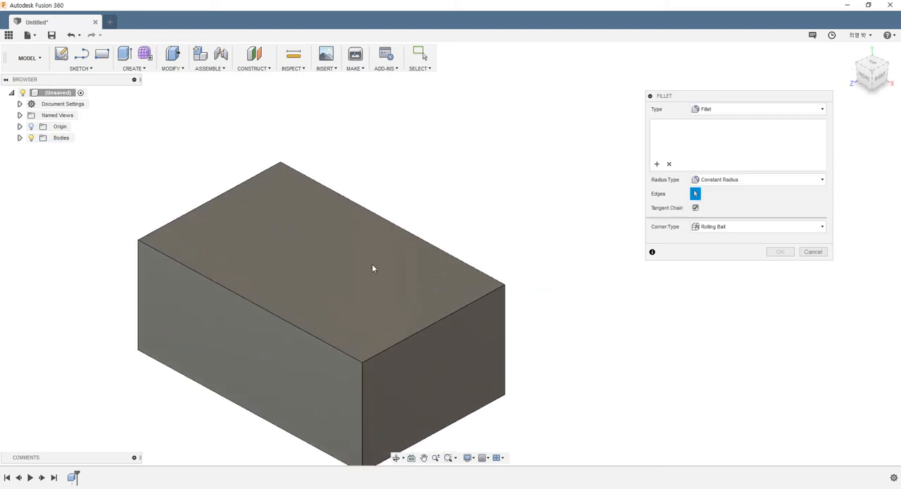
left_click(287, 320)
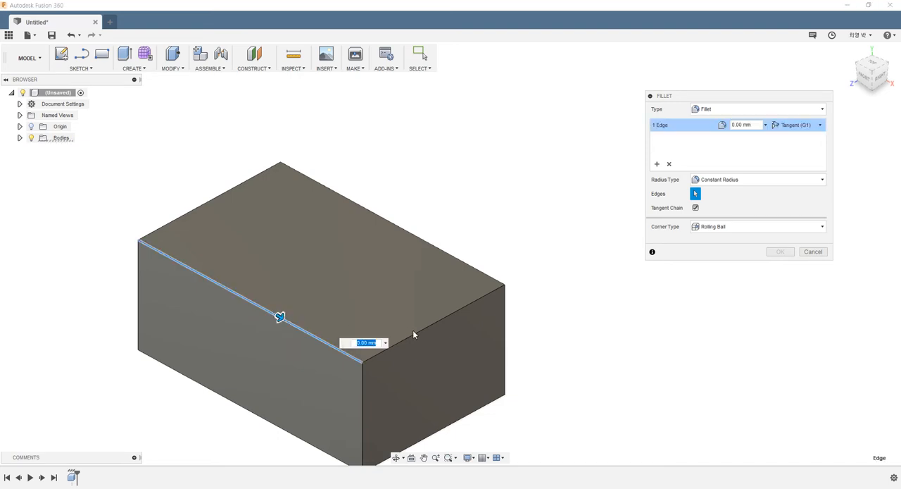
left_click(414, 334)
left_click(416, 238)
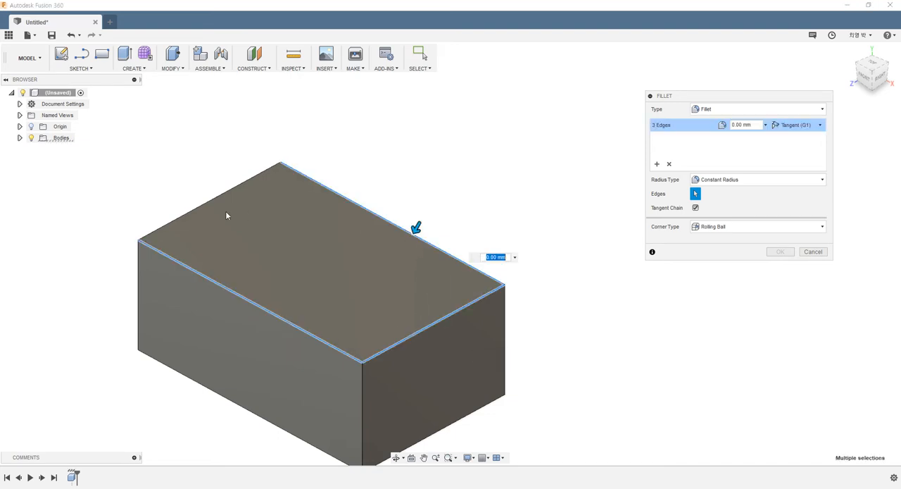
left_click(193, 211)
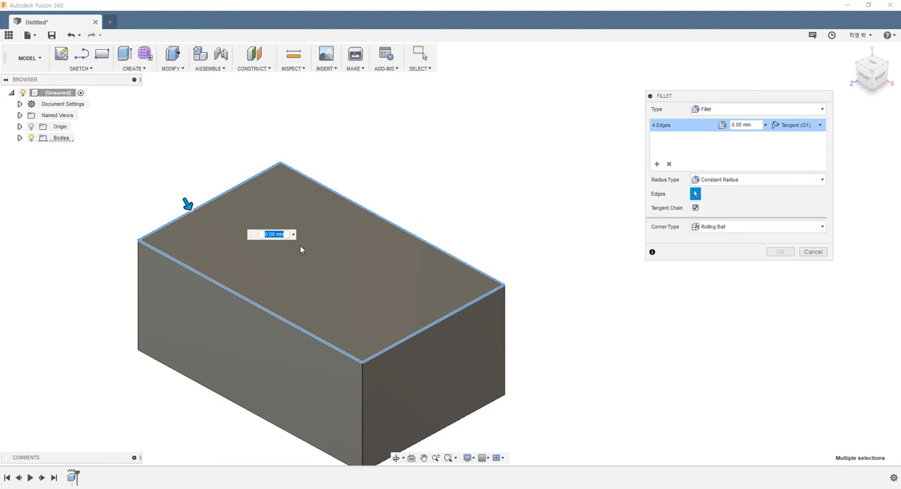
type("5")
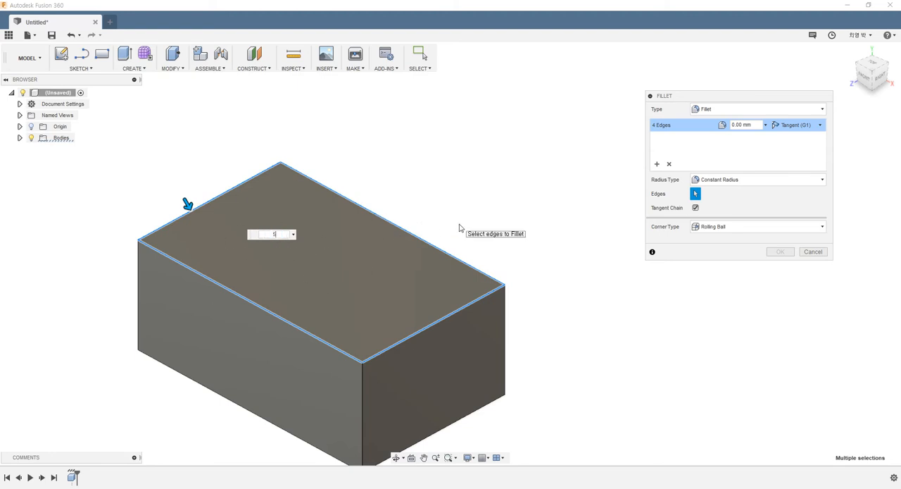
- Examine the rounded top edges and mitred corners from several sides, and accept the fillet
middle_click_drag(404, 305, 329, 361, "shift")
middle_click_drag(321, 306, 350, 329, "shift")
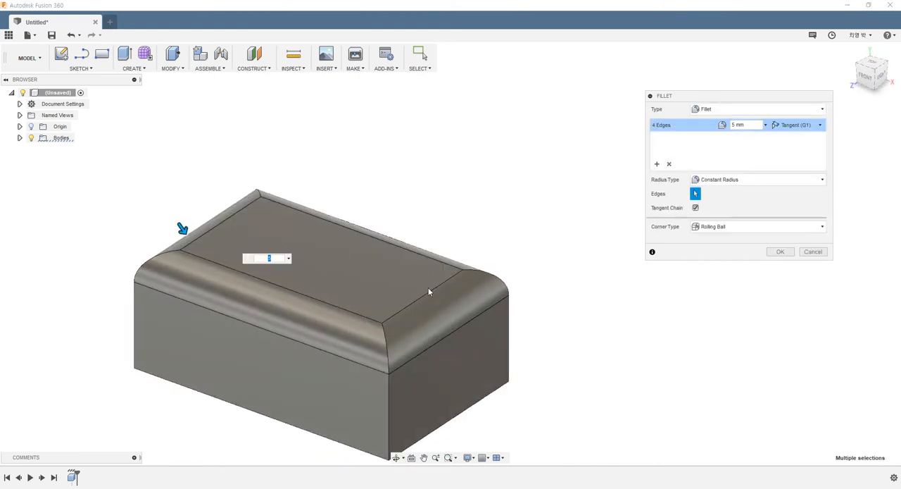
middle_click_drag(495, 258, 463, 251, "shift")
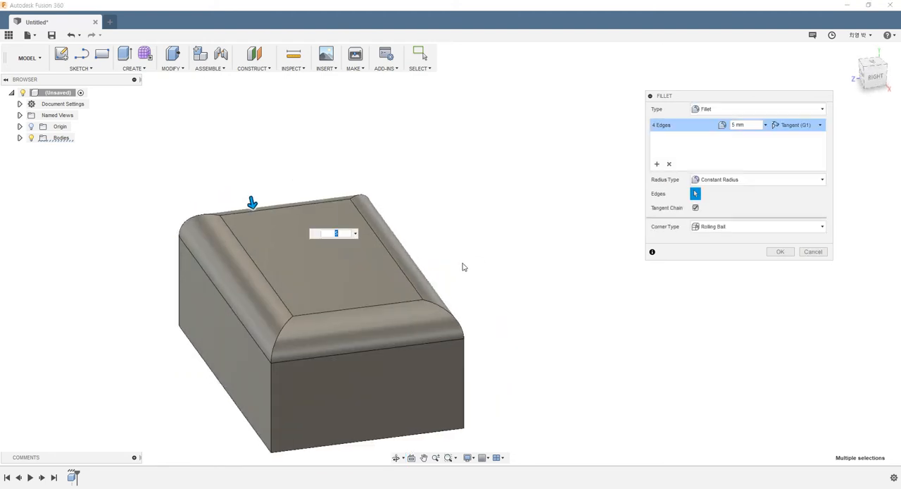
left_click_drag(673, 96, 638, 83)
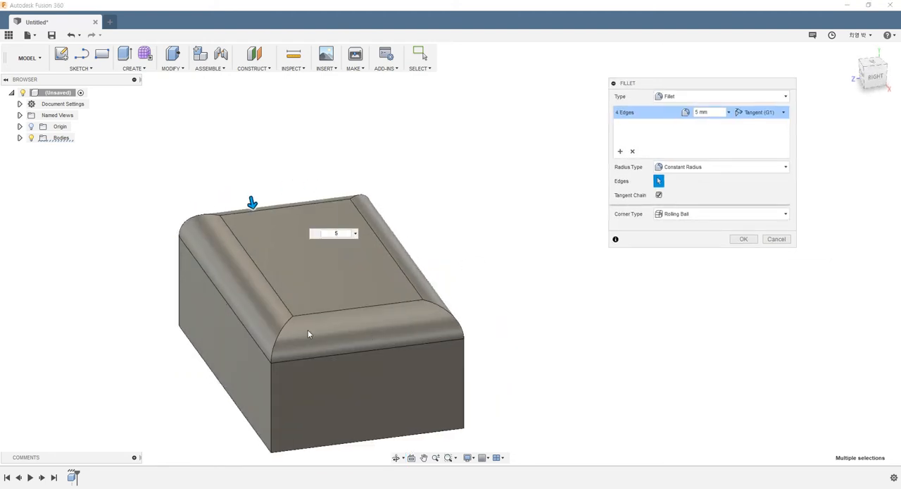
middle_click_drag(307, 329, 330, 325, "shift")
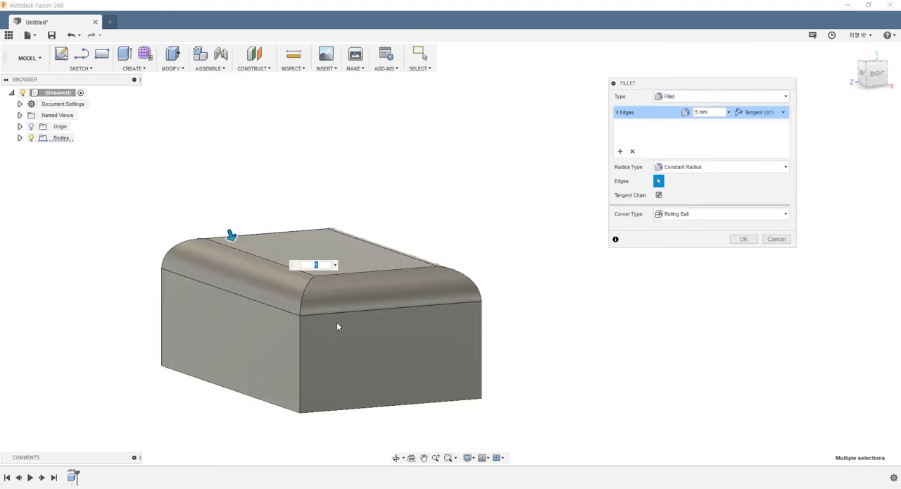
middle_click_drag(336, 321, 293, 365, "shift")
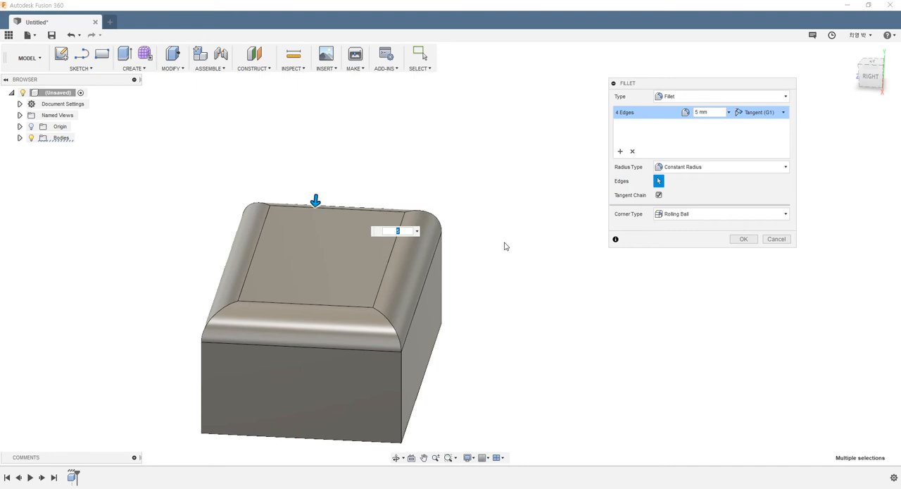
middle_click_drag(554, 288, 593, 290, "shift")
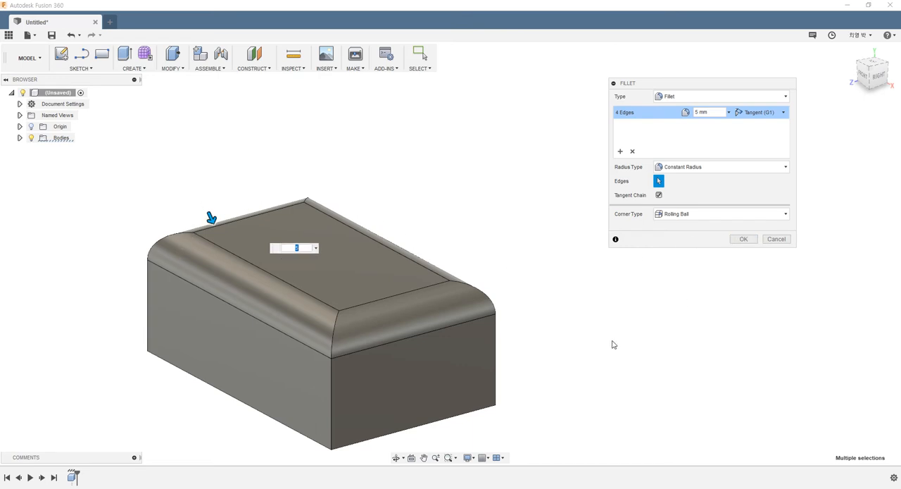
left_click(742, 240)
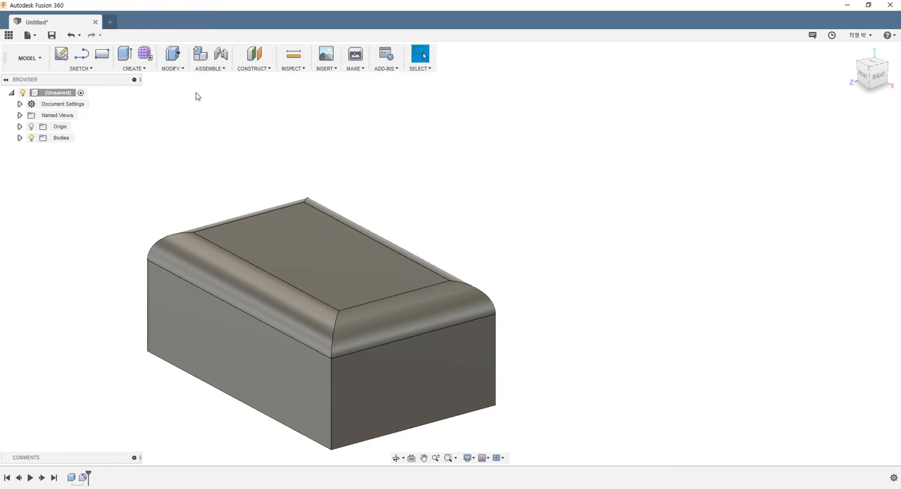
left_click(167, 69)
left_click(177, 83)
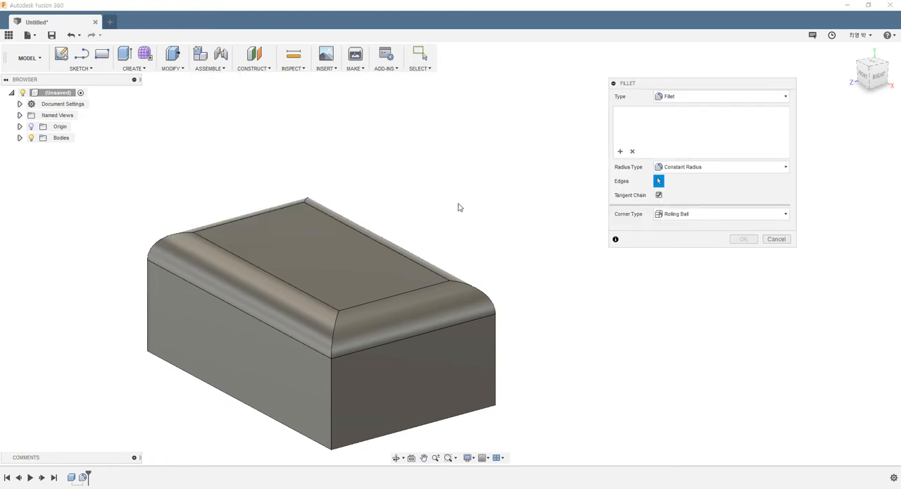
mouse_move(458, 205)
middle_mouse_down("shift")
mouse_move(446, 177)
mouse_move(469, 199)
middle_mouse_up("shift")
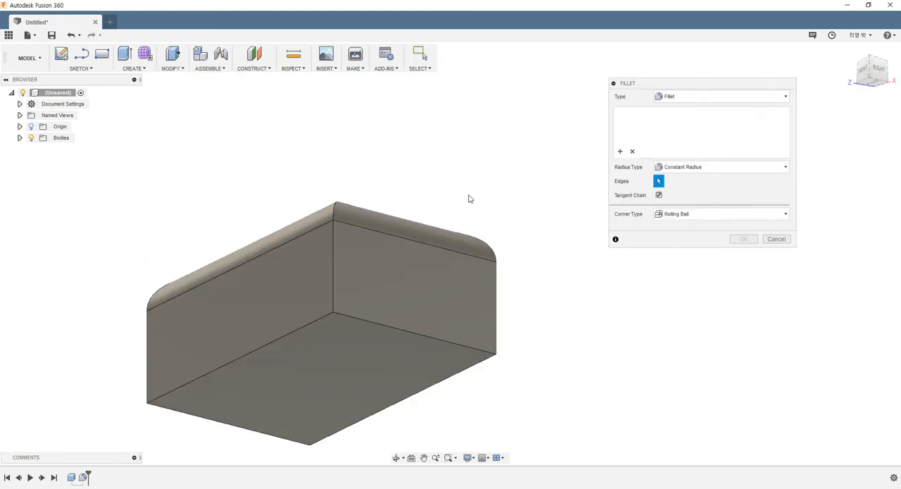
left_click(394, 326)
left_click(316, 321)
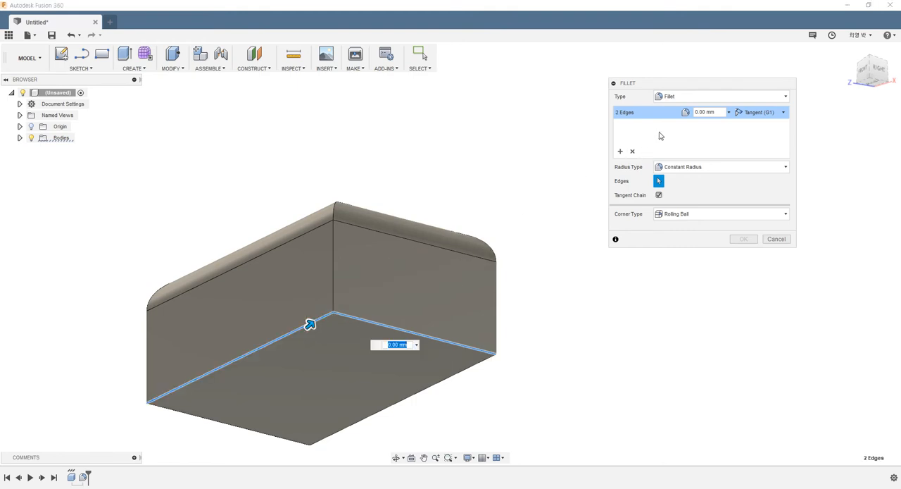
type("10")
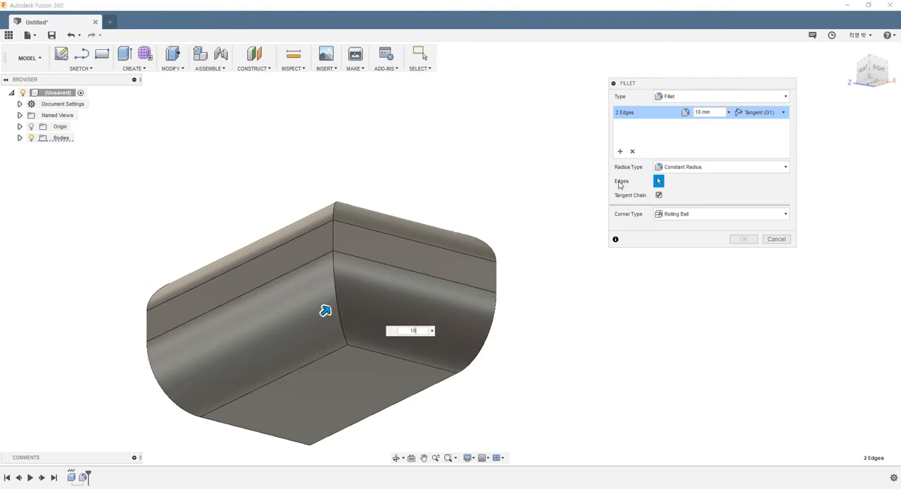
middle_click_drag(511, 257, 497, 275, "shift")
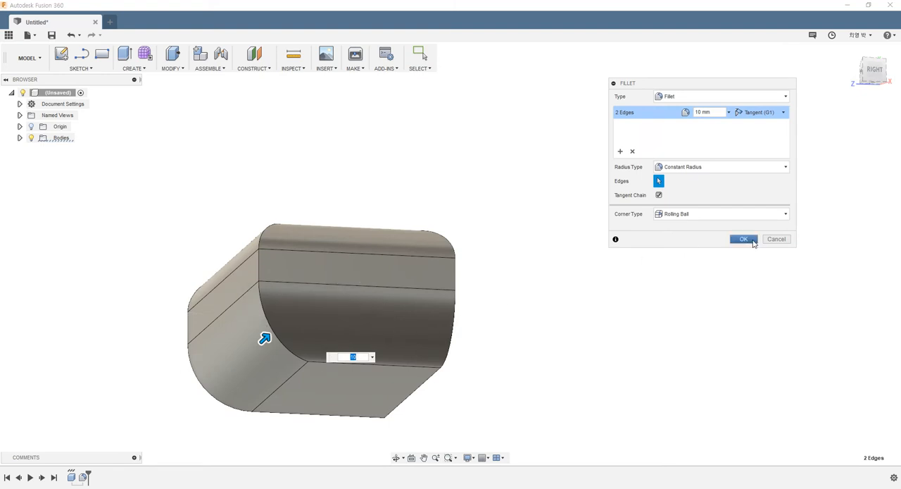
left_click(776, 239)
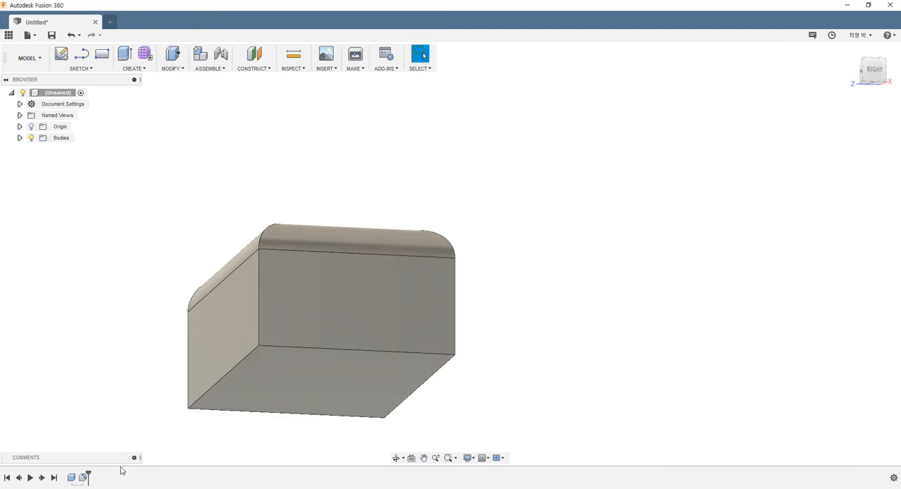
- Reopen the existing top-edge fillet for editing and add a second edge selection set
right_click(83, 477)
left_click(110, 392)
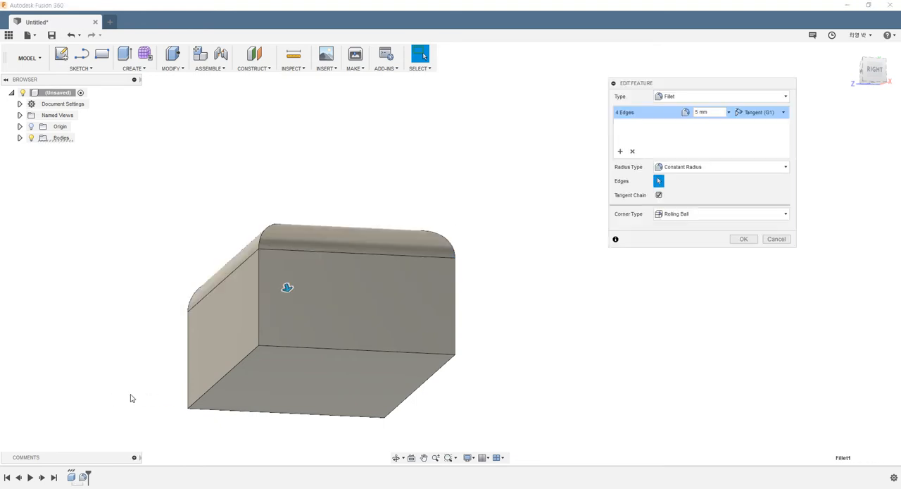
middle_click_drag(495, 279, 522, 310, "shift")
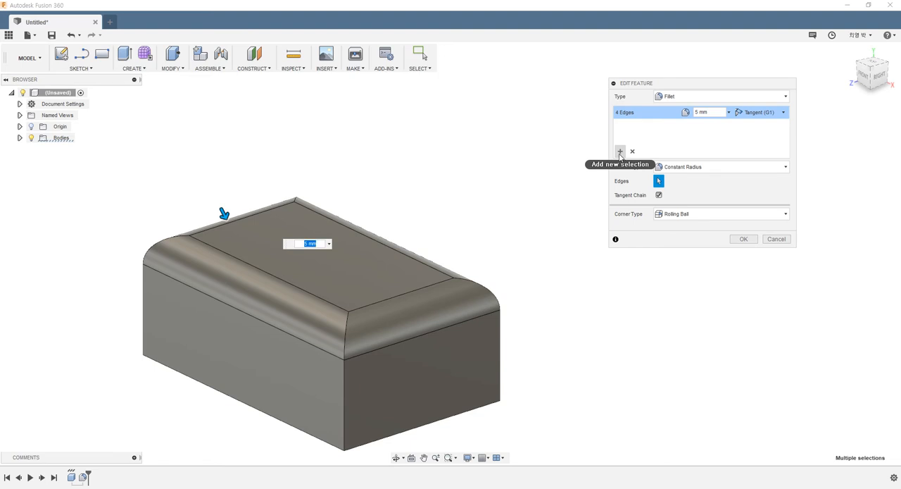
scroll(436, 237, "down", 2)
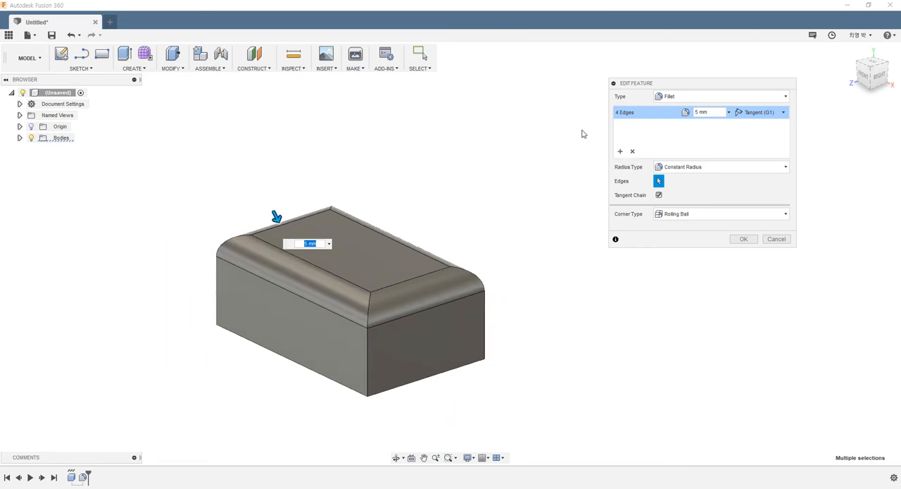
left_click(622, 152)
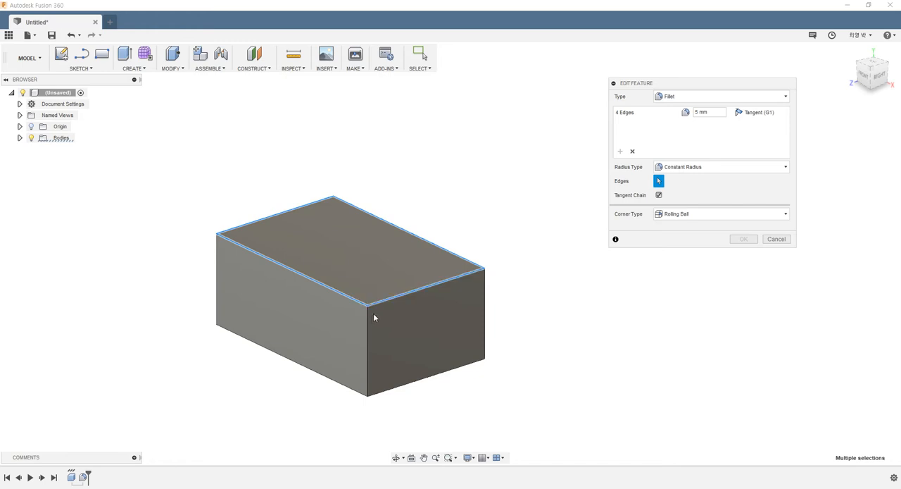
- Select all four edges of the box's bottom face for the second set and set its radius to 10 mm
middle_click_drag(371, 316, 385, 298, "shift")
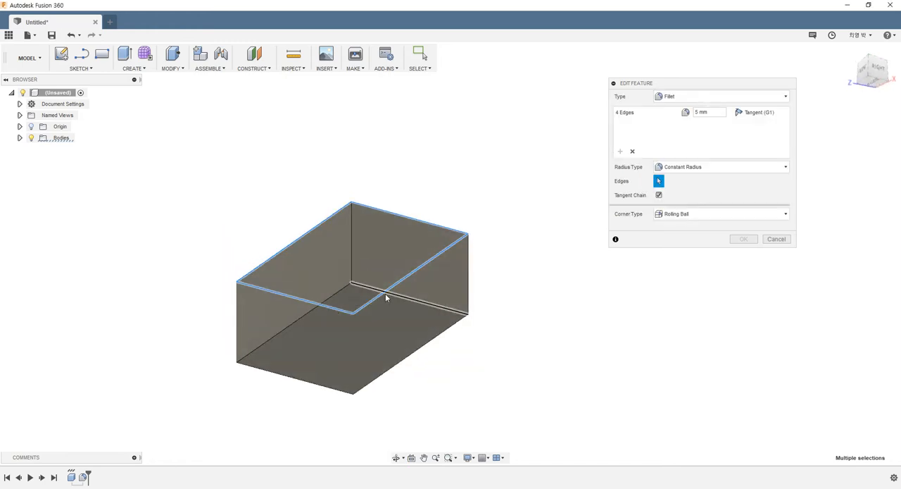
left_click(386, 298)
left_click(315, 309)
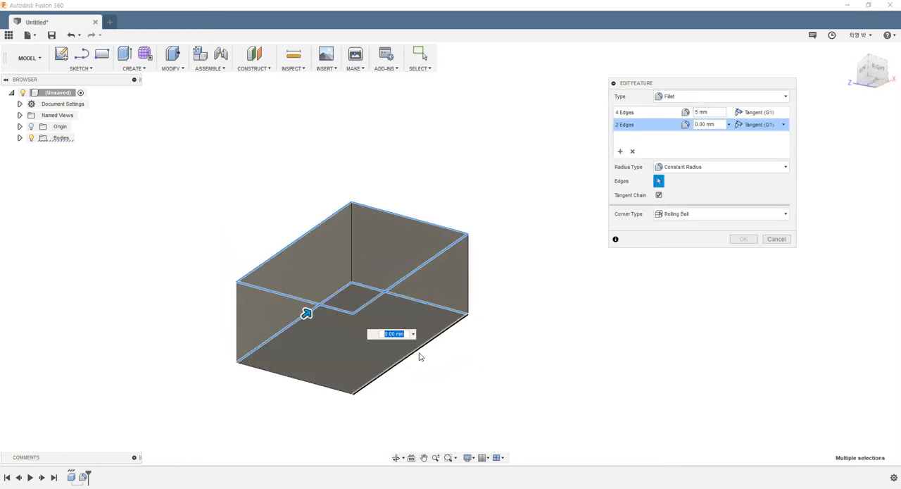
left_click(417, 356)
left_click(335, 390)
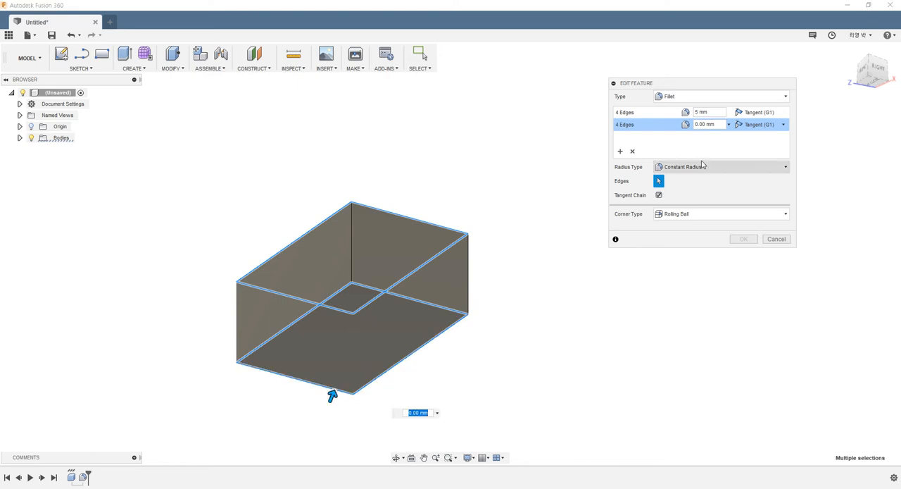
left_click(704, 124)
type("10")
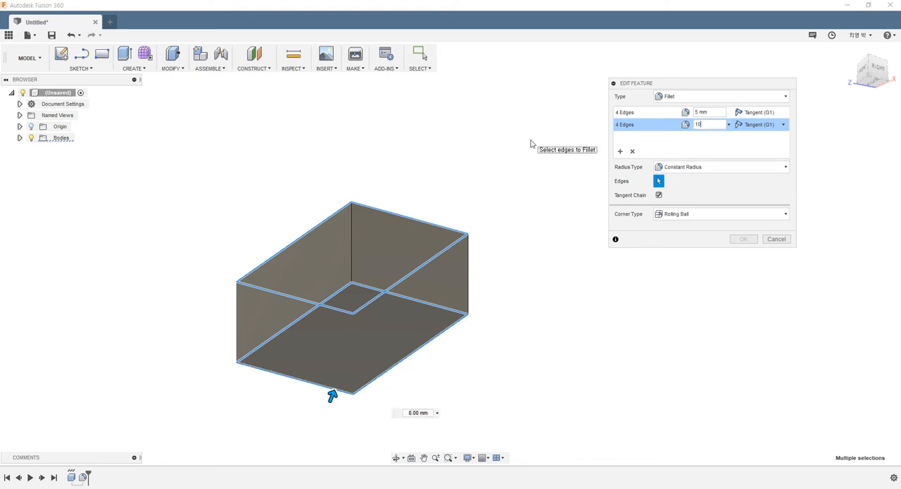
middle_click_drag(457, 247, 409, 307, "shift")
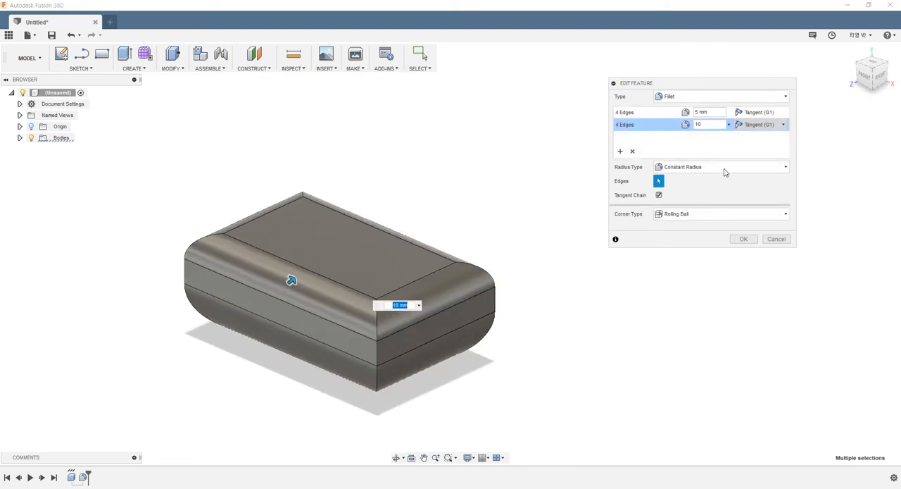
scroll(373, 277, "up", 2)
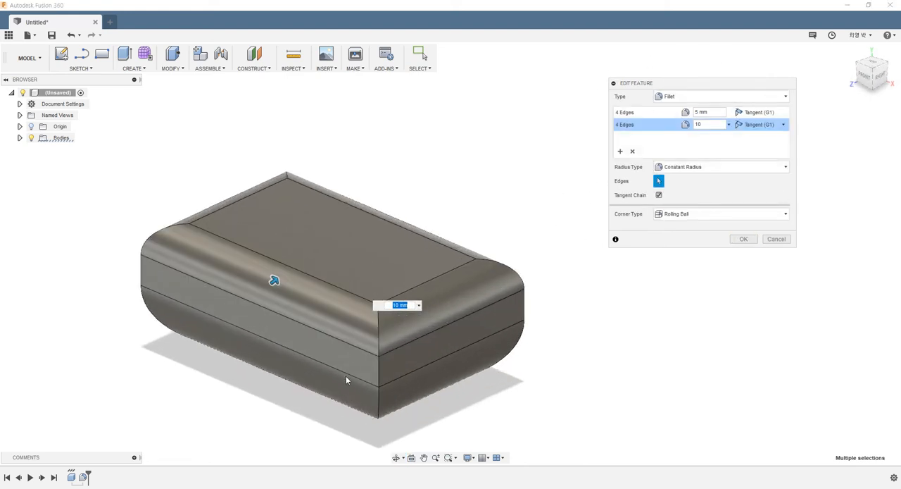
middle_click_drag(354, 332, 267, 313, "shift")
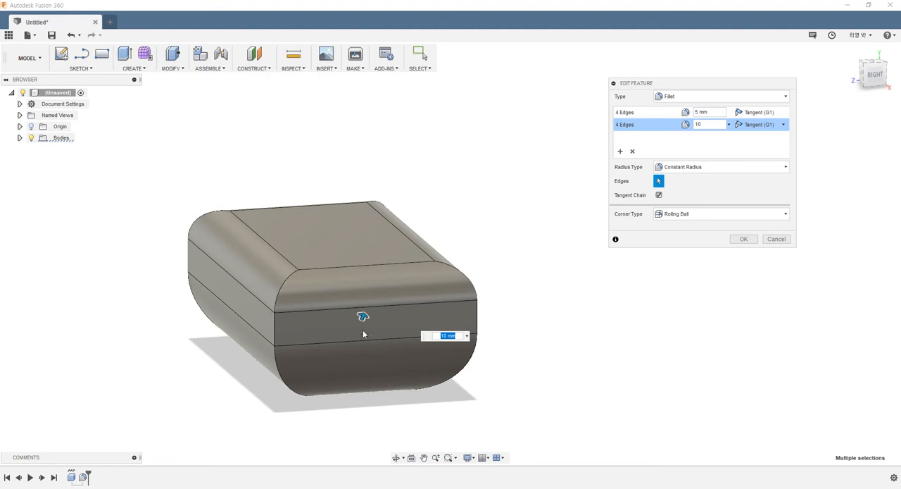
- Try the Chord Length radius type on the bottom-edge set, then accept the fillet with Constant Radius
left_click(675, 172)
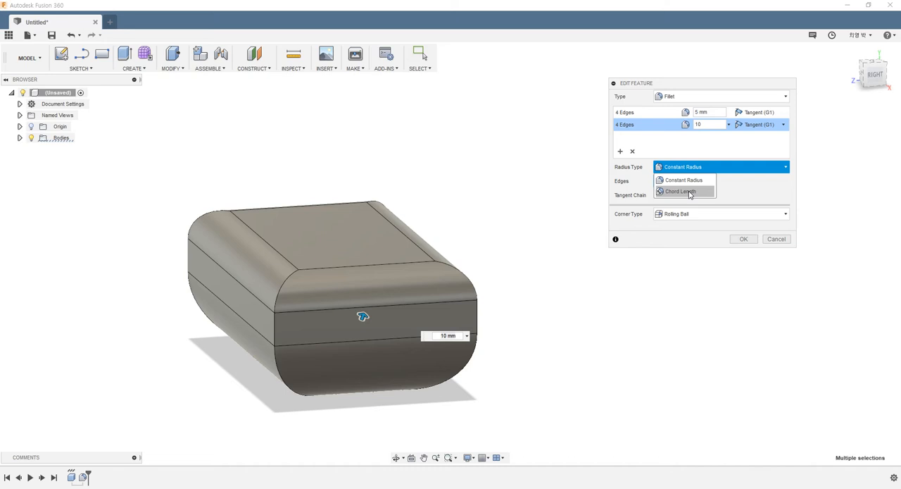
left_click(689, 193)
left_click(684, 169)
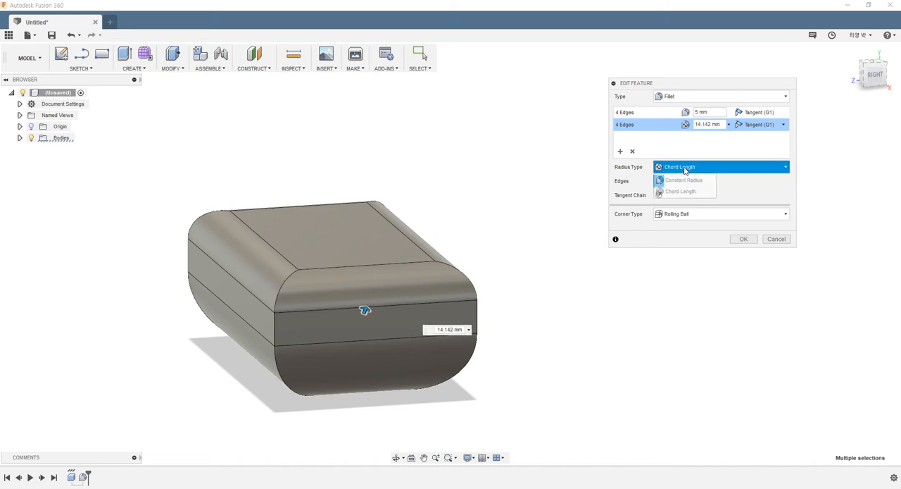
left_click(686, 180)
left_click(689, 170)
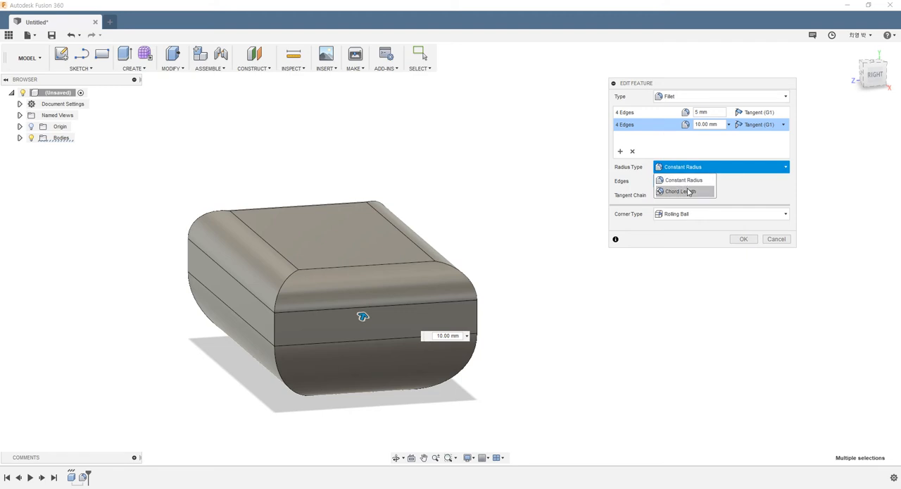
left_click(689, 192)
left_click(687, 172)
left_click(687, 191)
left_click(687, 172)
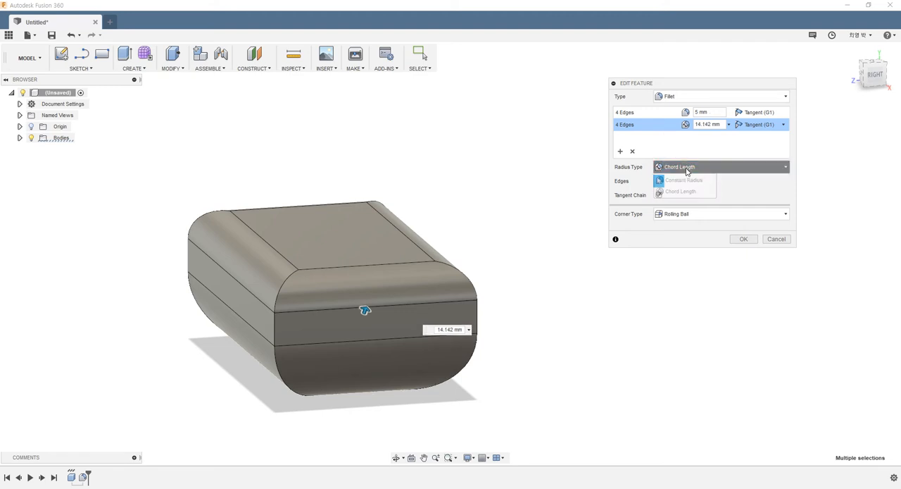
left_click(686, 180)
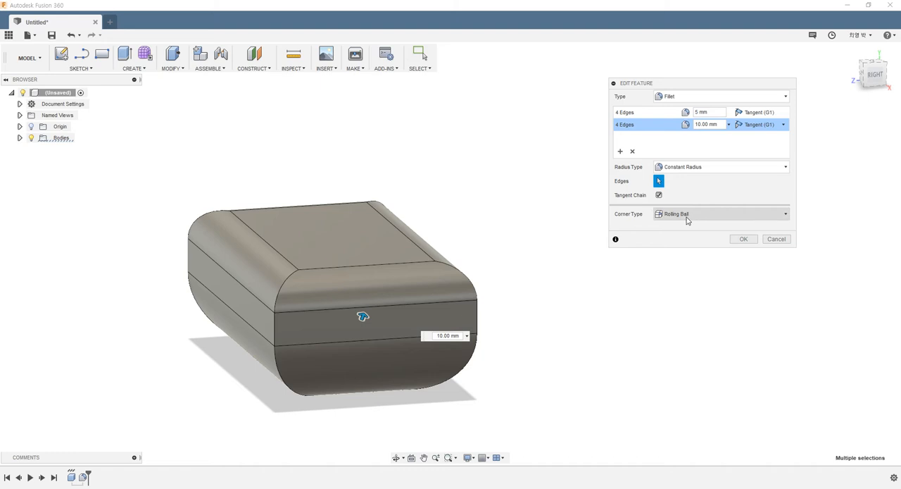
left_click(744, 239)
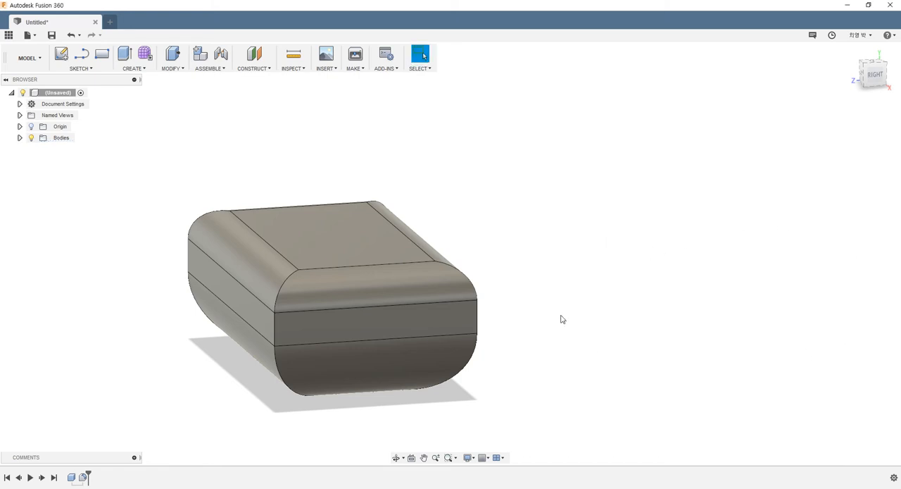
- Reopen the fillet for editing and remove both the bottom-edge and top-edge selection sets
left_click(82, 478)
right_click(83, 478)
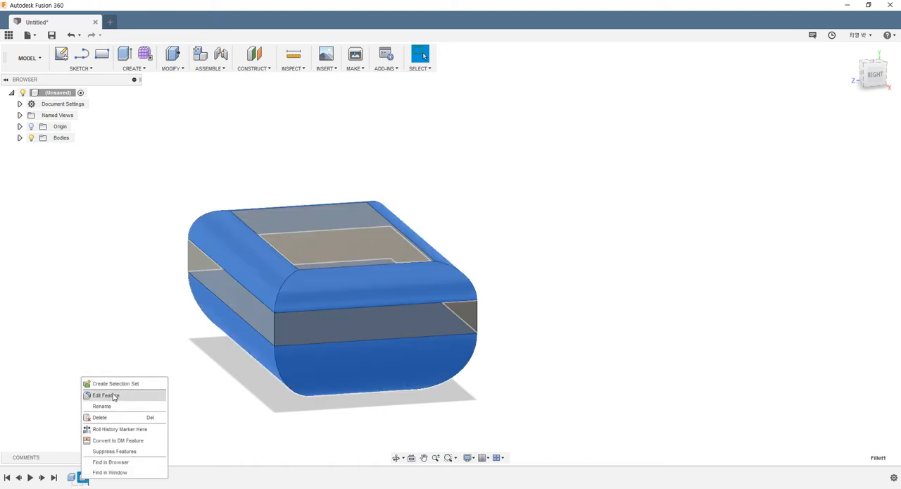
left_click(113, 397)
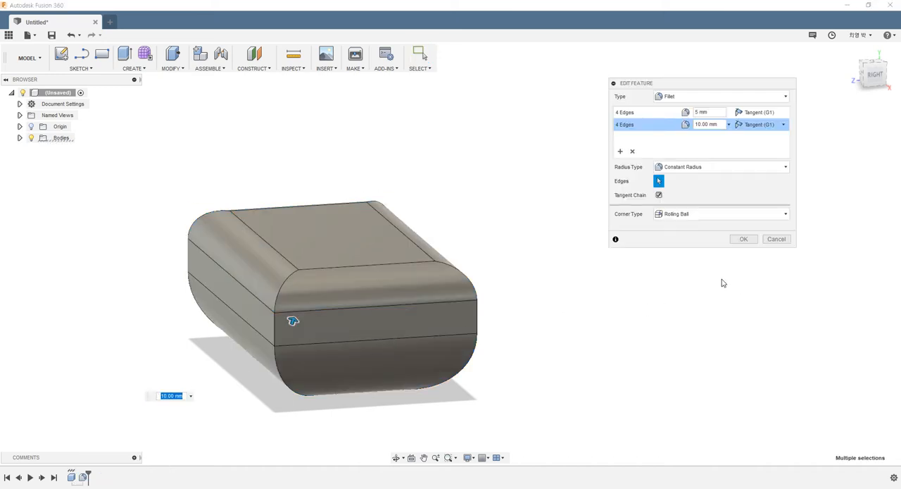
left_click(633, 152)
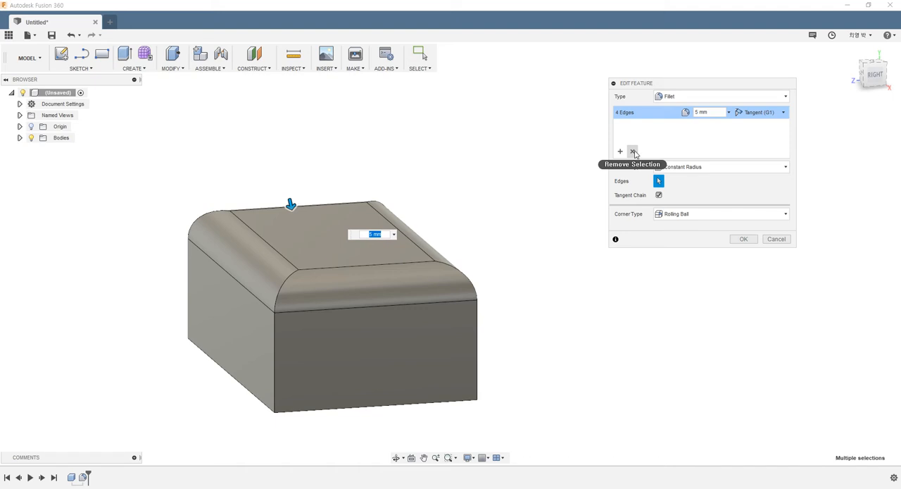
left_click(632, 152)
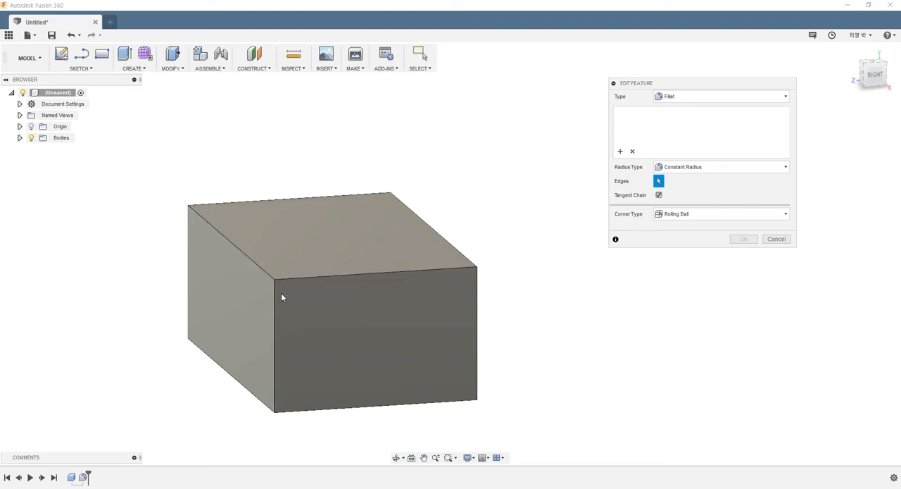
- Select the three edges meeting at the box's near top corner and set the fillet radius to 5 mm
left_click(265, 273)
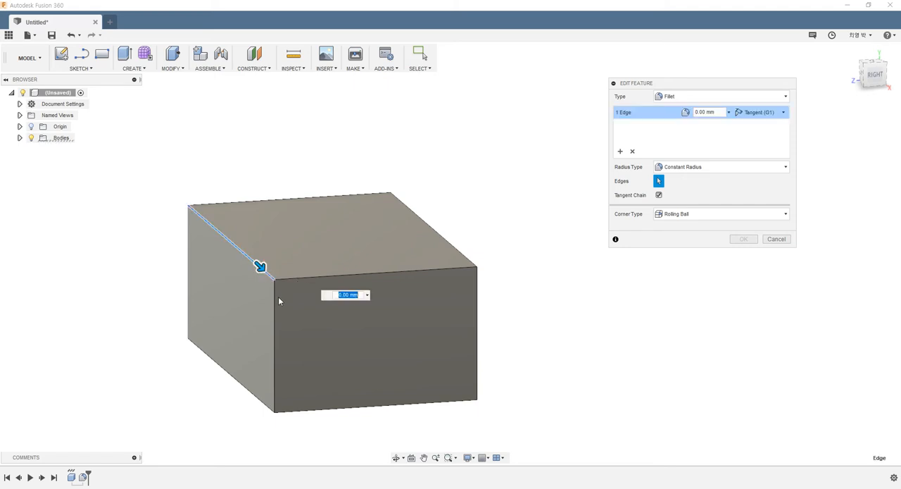
left_click(275, 300)
left_click(291, 276)
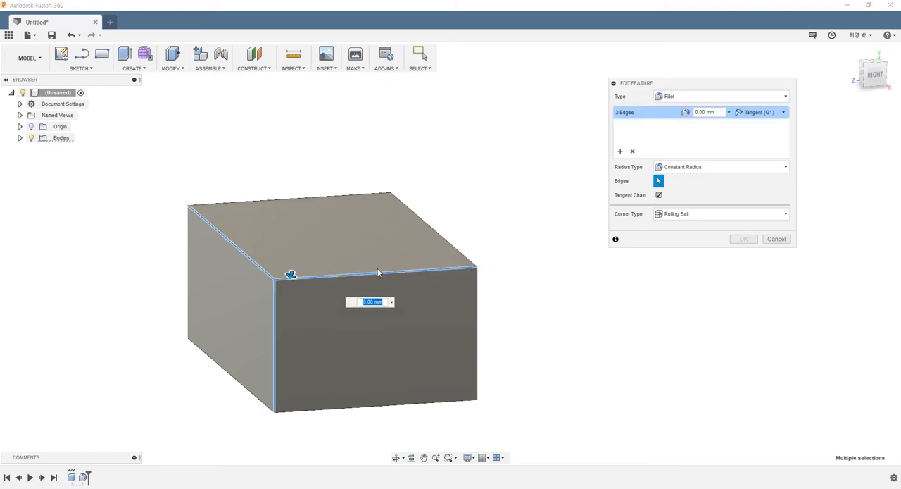
type("10")
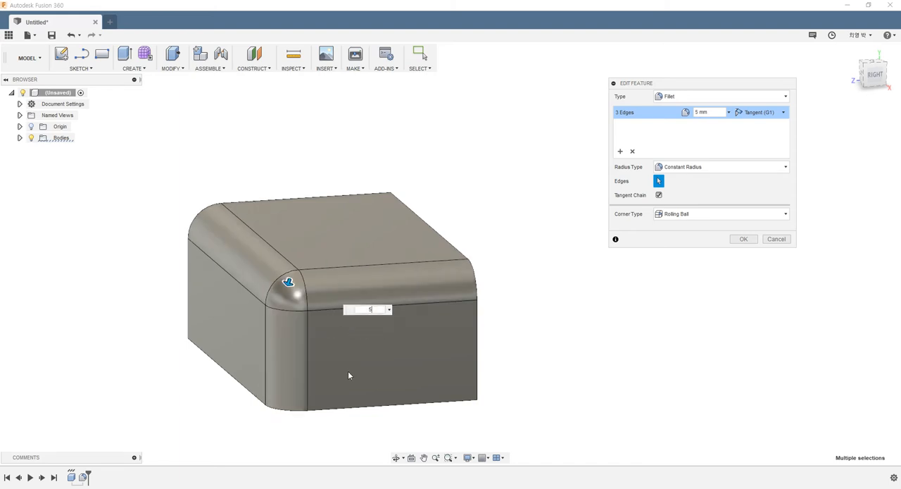
- Inspect the rounded corner where the three filleted edges meet and change its corner type to Setback
middle_click_drag(354, 366, 372, 360, "shift")
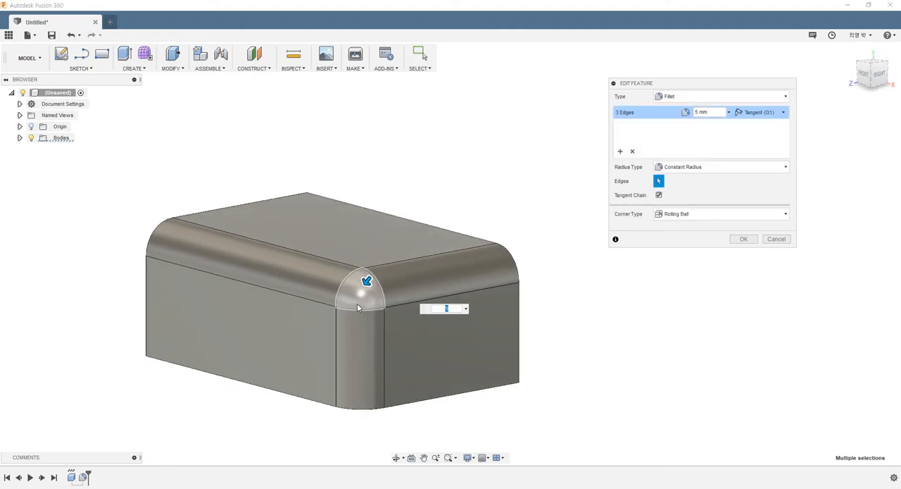
scroll(364, 293, "up", 3)
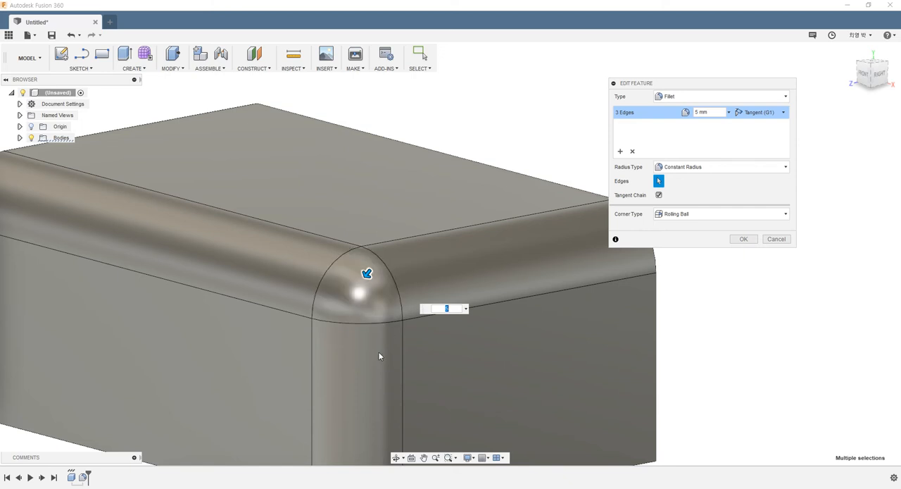
middle_click_drag(378, 353, 359, 352, "shift")
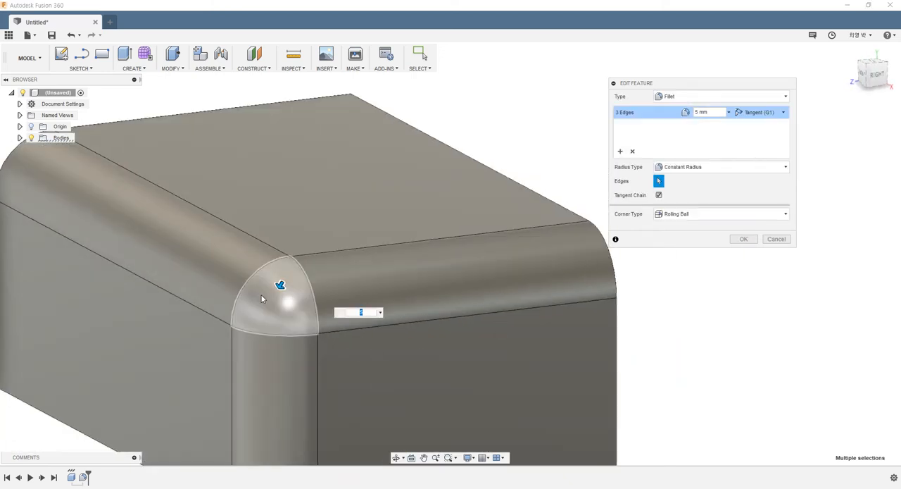
left_click(676, 216)
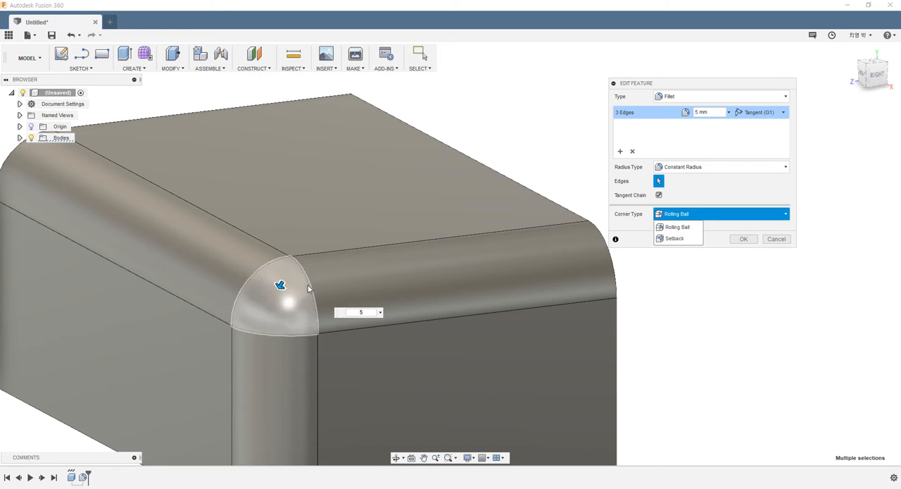
left_click(673, 243)
scroll(382, 299, "down", 2)
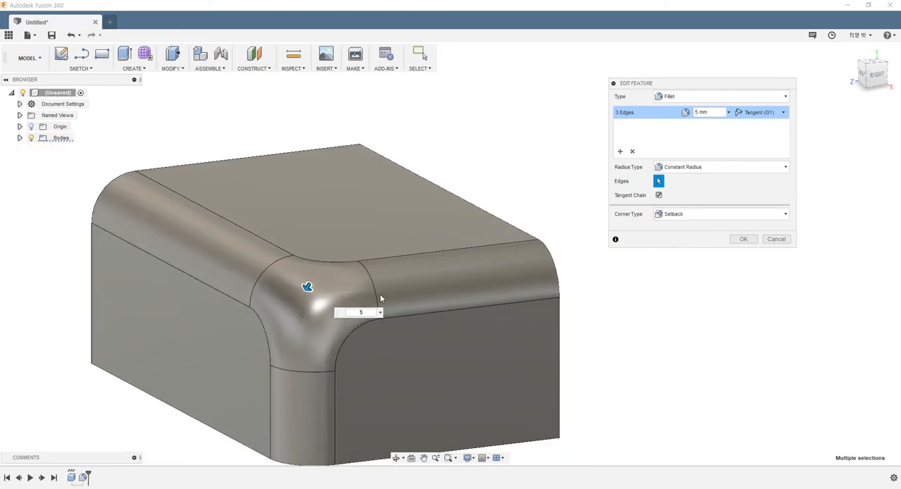
- Accept the fillet on the three corner edges with the Setback corner type
middle_click_drag(381, 299, 472, 343, "shift")
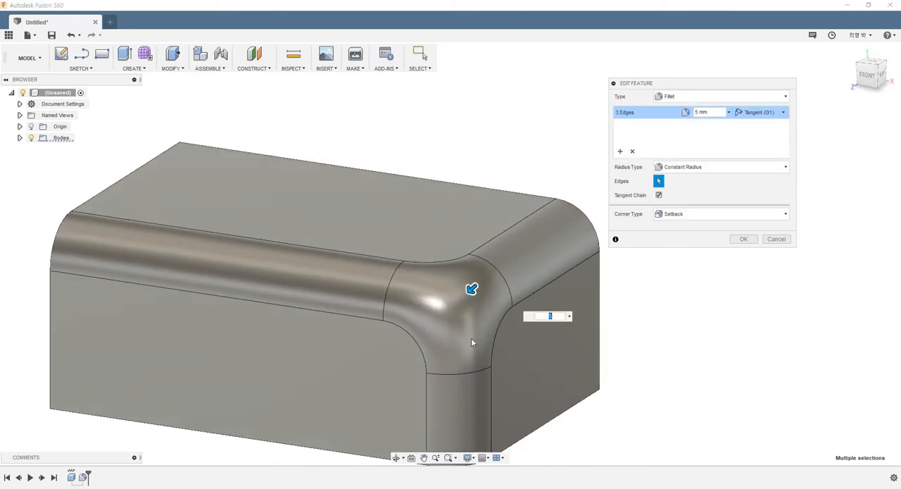
left_click(744, 241)
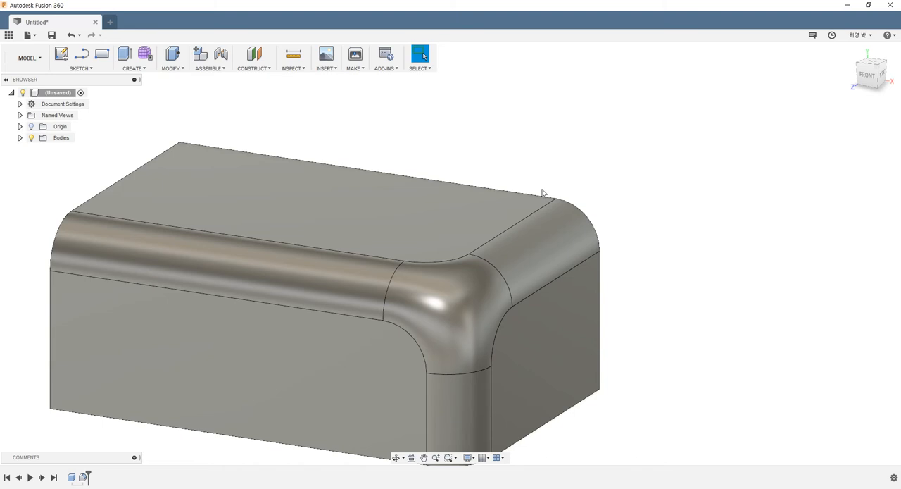
middle_click_drag(540, 195, 535, 214, "shift")
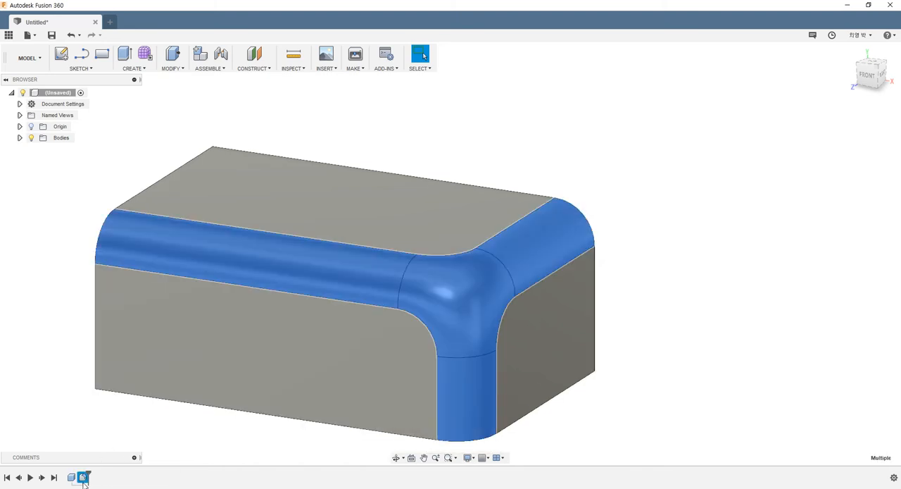
right_click(83, 477)
left_click(108, 397)
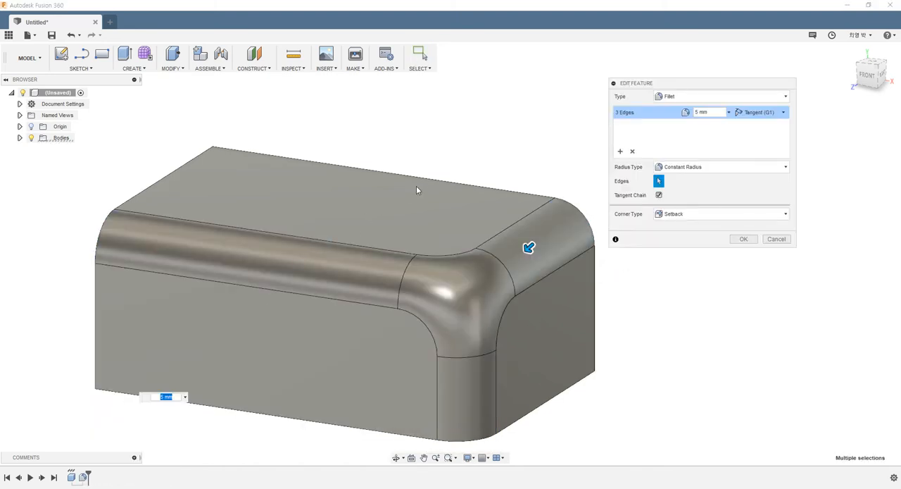
left_click(621, 153)
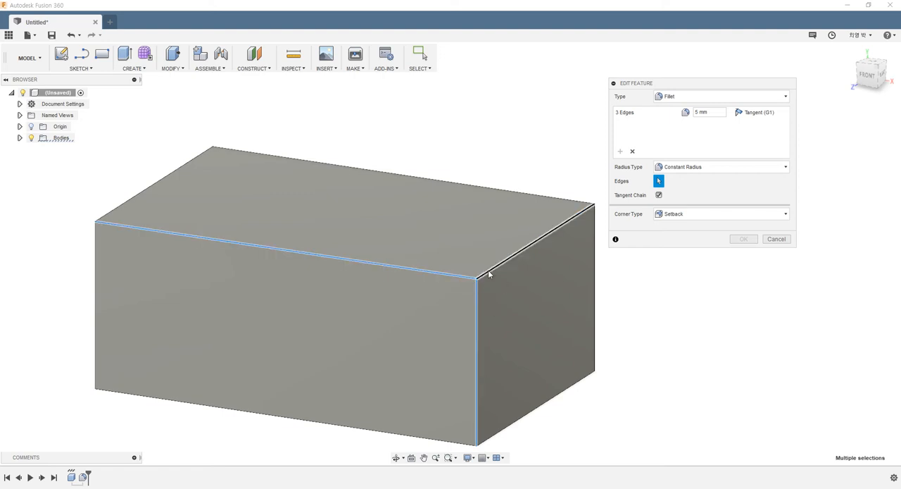
left_click(435, 274)
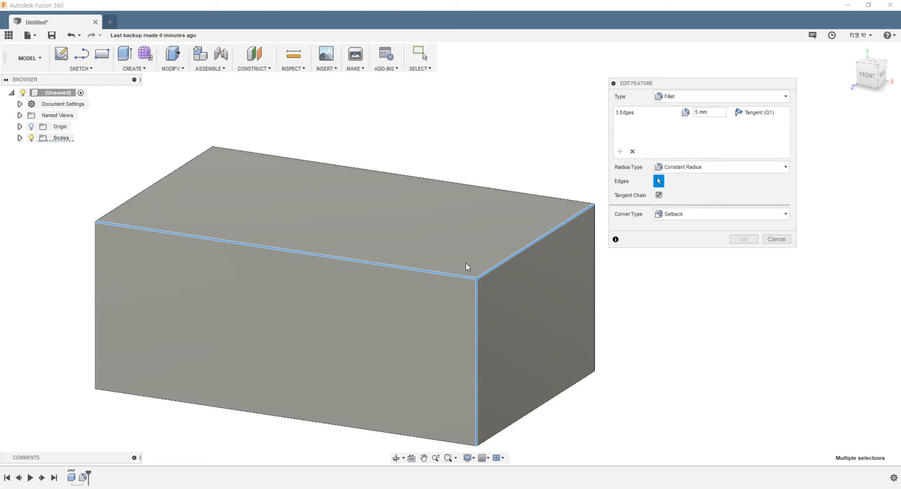
left_click(776, 239)
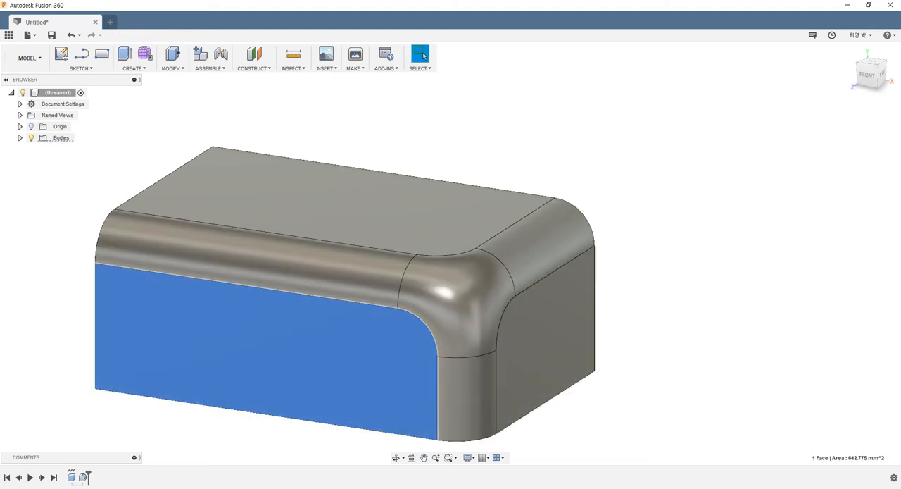
- Delete the three-edge fillet feature from the box
left_click(84, 479)
key("Delete")
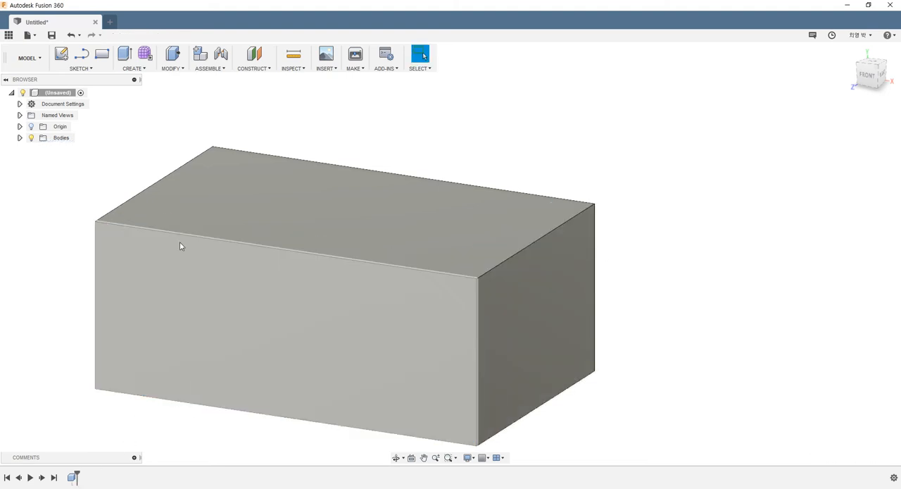
left_click(172, 68)
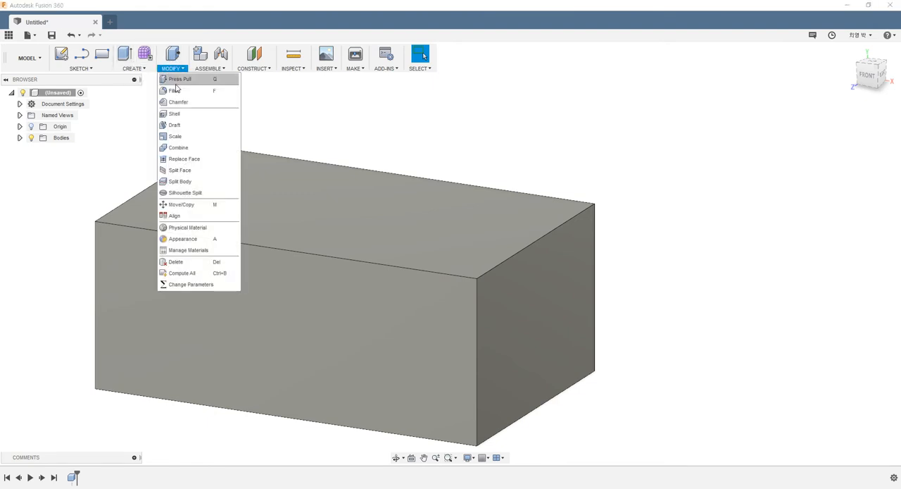
left_click(176, 89)
left_click(417, 271)
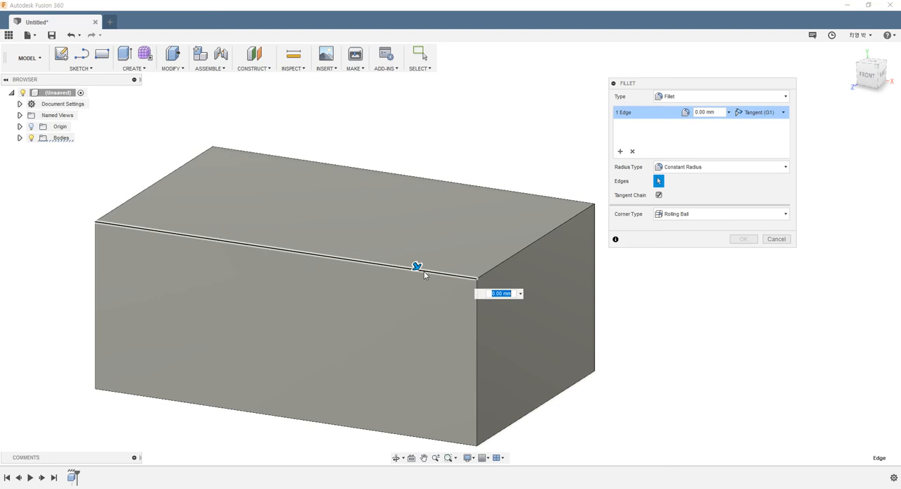
left_click(489, 270)
type("5")
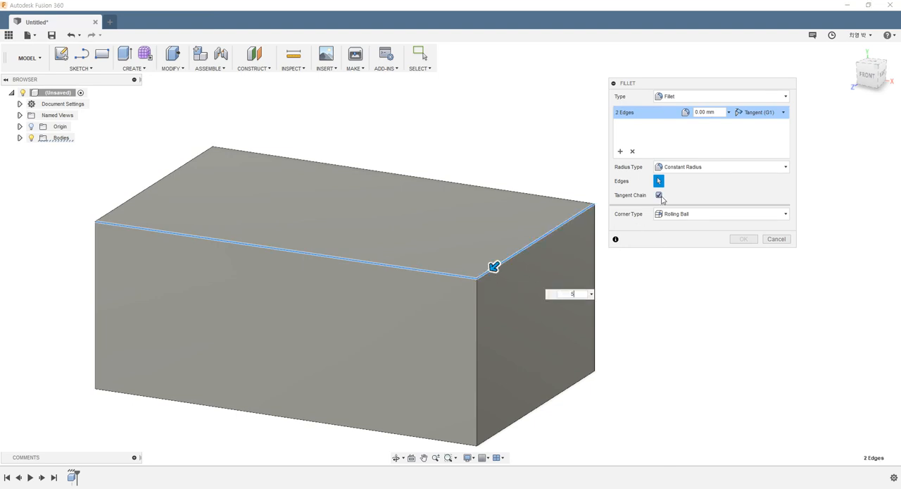
scroll(400, 269, "down", 2)
middle_click_drag(400, 269, 238, 271, "shift")
scroll(240, 278, "up", 3)
scroll(299, 253, "up", 3)
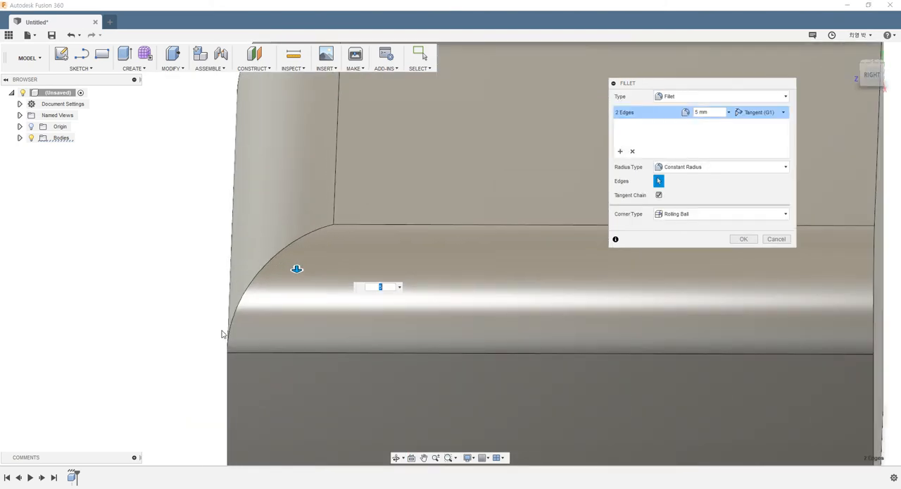
scroll(336, 228, "down", 5)
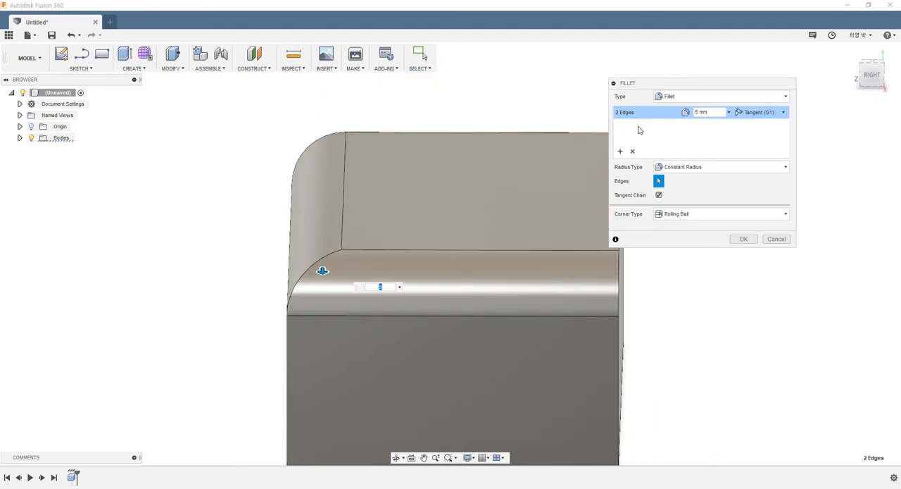
middle_click_drag(317, 397, 341, 370, "shift")
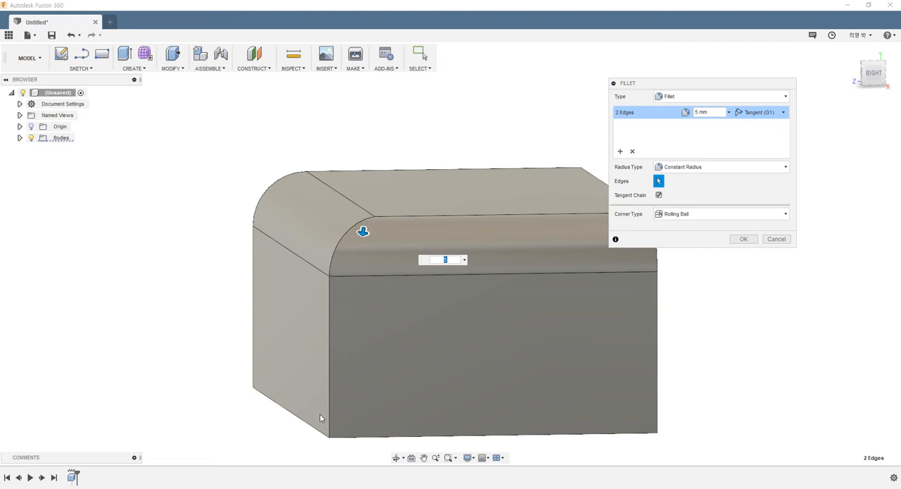
left_click(620, 151)
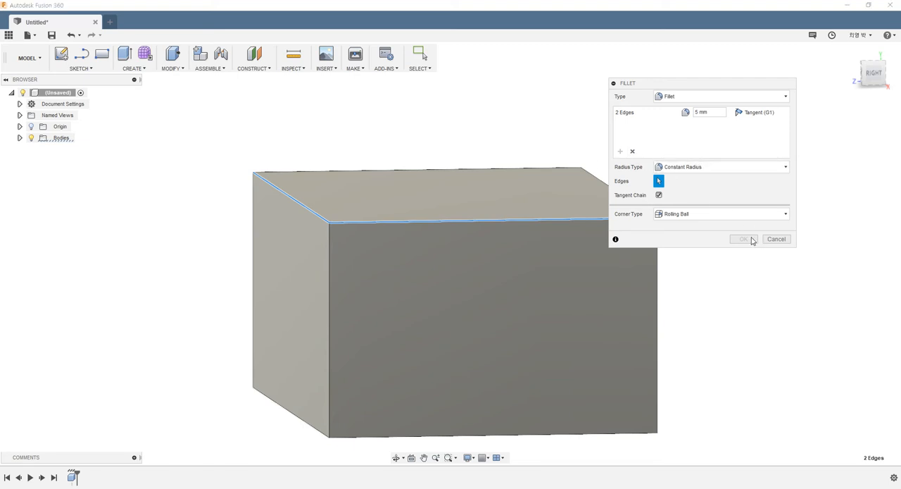
left_click(773, 239)
- Fillet the two top edges of the front and right faces with a 5 mm constant radius
middle_click_drag(461, 260, 484, 268, "shift")
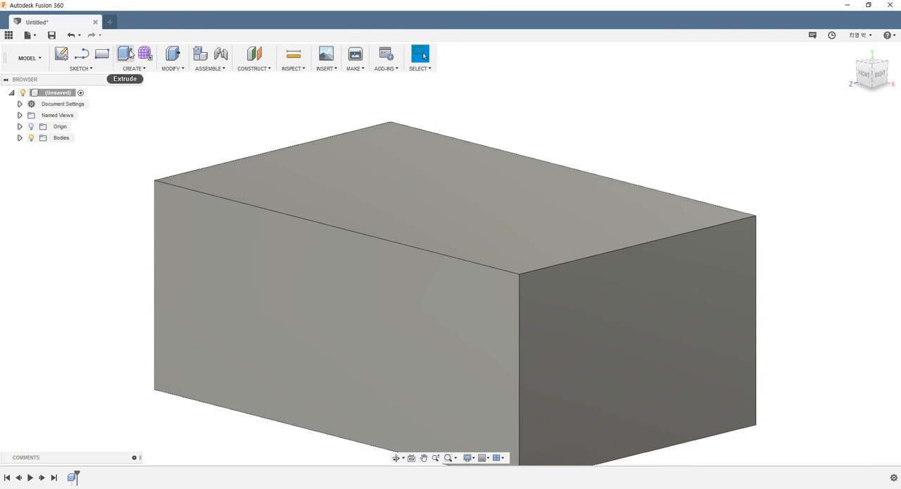
left_click(173, 68)
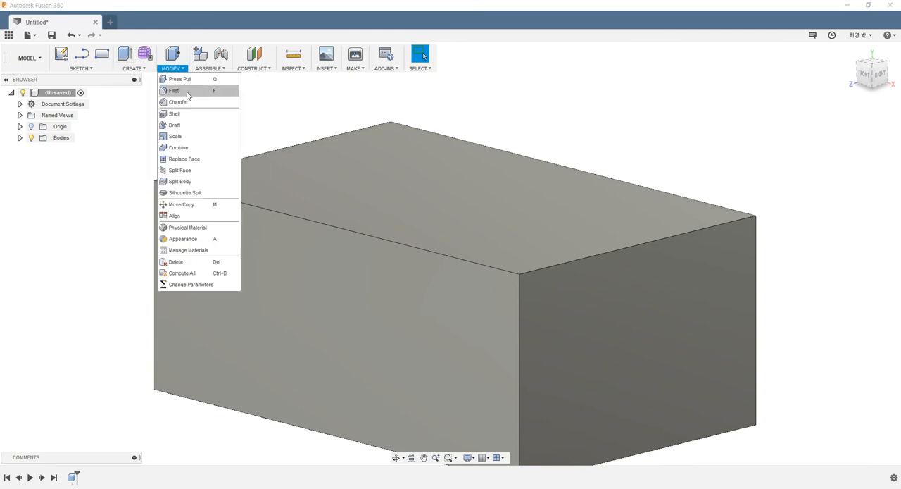
left_click(176, 90)
left_click(434, 249)
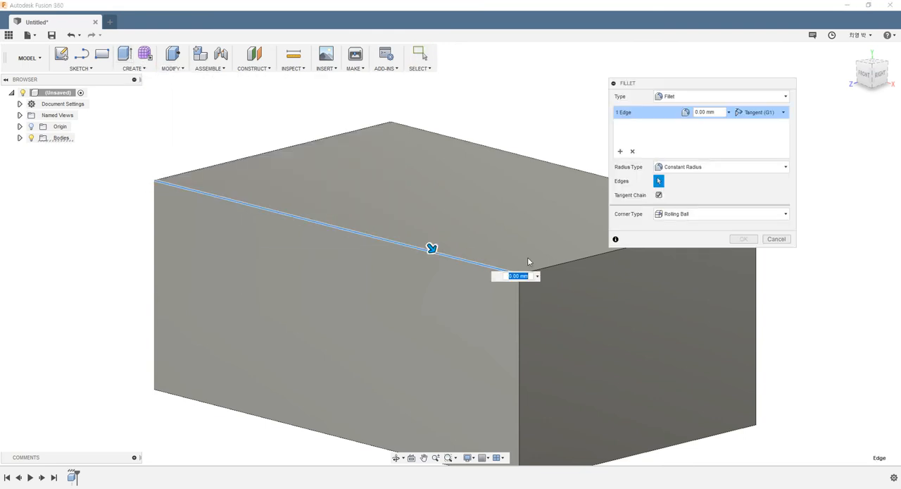
left_click(553, 264)
type("5")
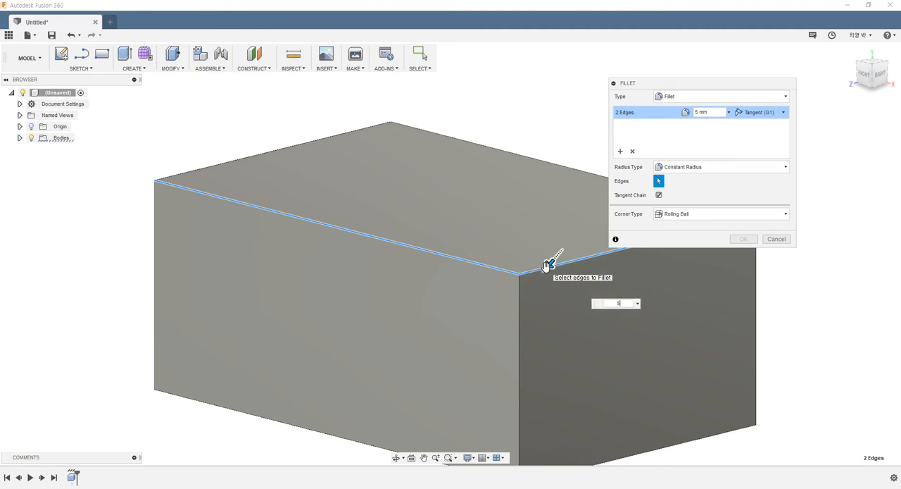
left_click(743, 238)
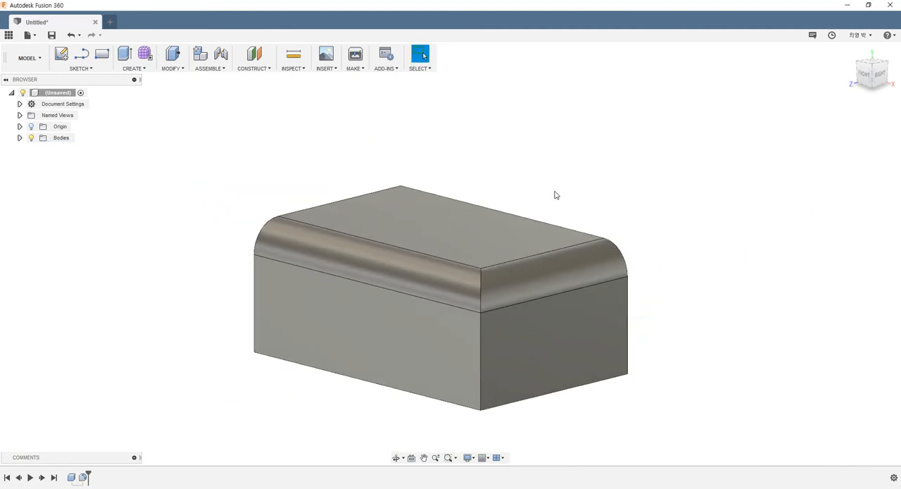
- Start another fillet on the near vertical edge and its curved continuation between the two rounded edges, with a 3 mm radius
middle_click_drag(556, 195, 465, 196, "shift")
left_click(178, 69)
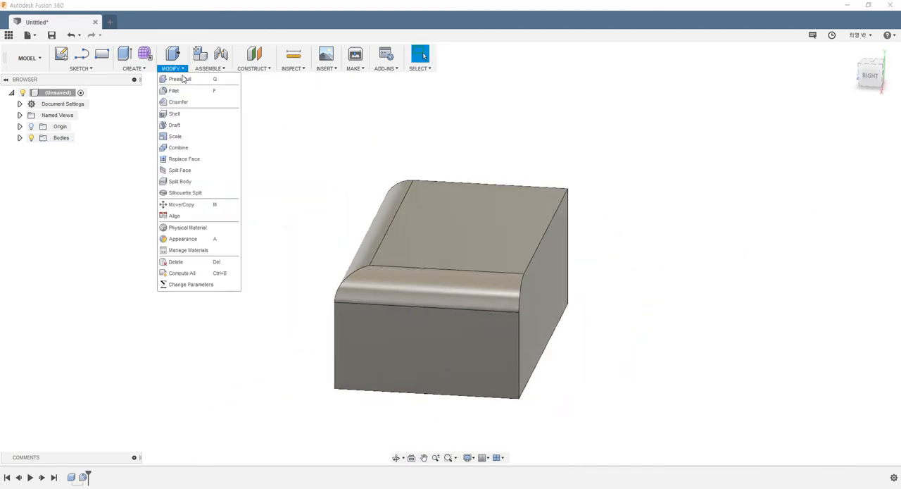
left_click(188, 92)
scroll(344, 297, "up", 3)
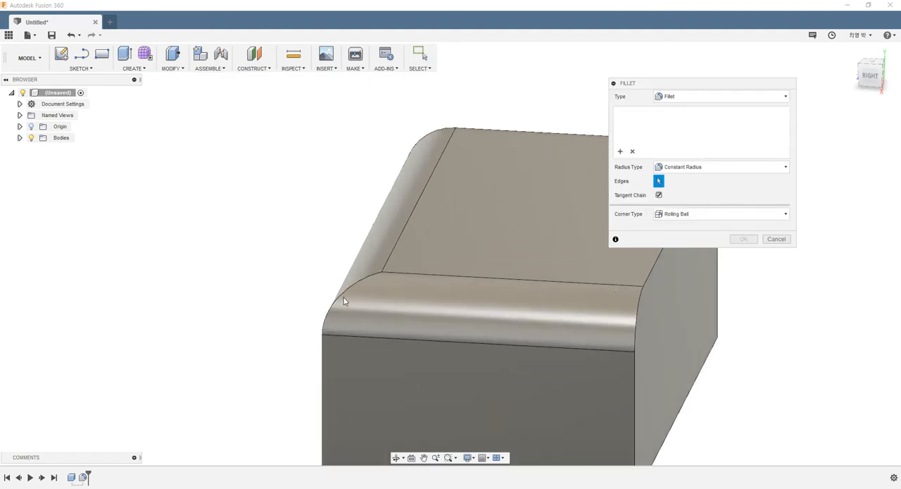
left_click(341, 299)
scroll(349, 291, "down", 2)
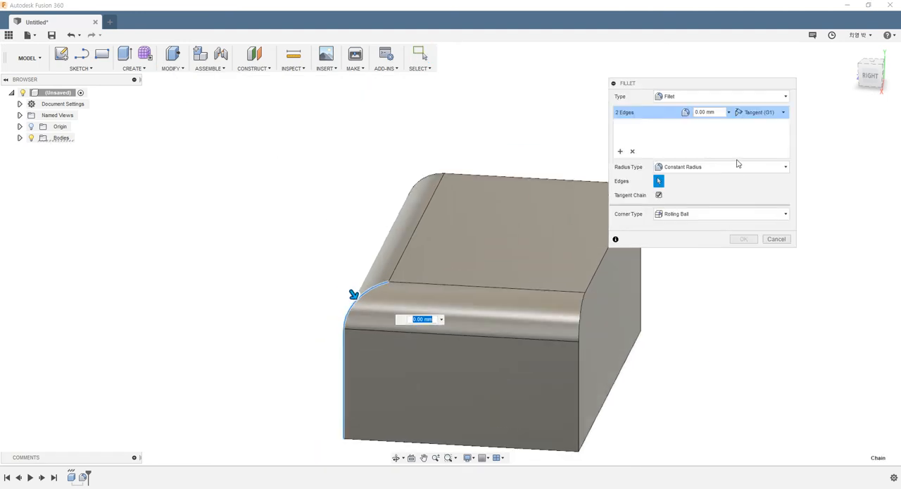
left_click(721, 117)
key("BackSpace")
key("BackSpace")
key("BackSpace")
key("BackSpace")
key("BackSpace")
key("BackSpace")
key("BackSpace")
- Change the vertical corner fillet's radius to 7 mm and accept it
middle_click_drag(451, 261, 481, 263, "shift")
scroll(493, 308, "up", 3)
left_click(697, 113)
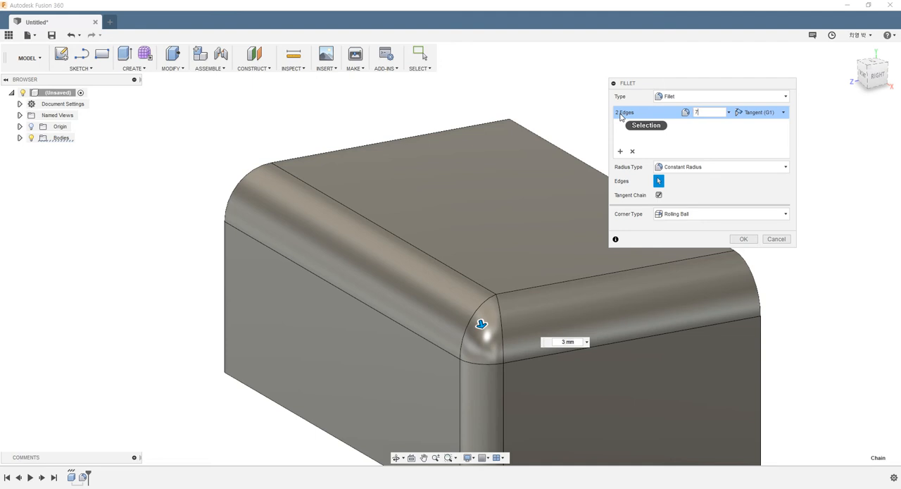
left_click(744, 239)
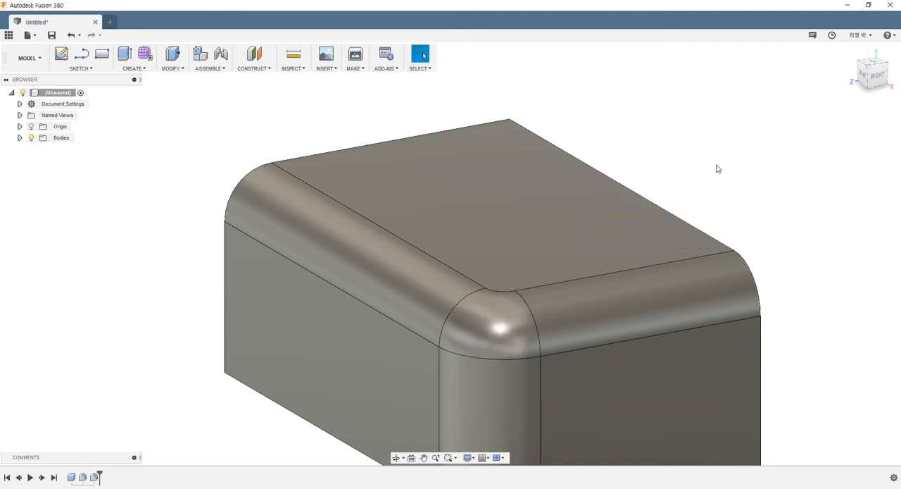
middle_click_drag(716, 169, 671, 185, "shift")
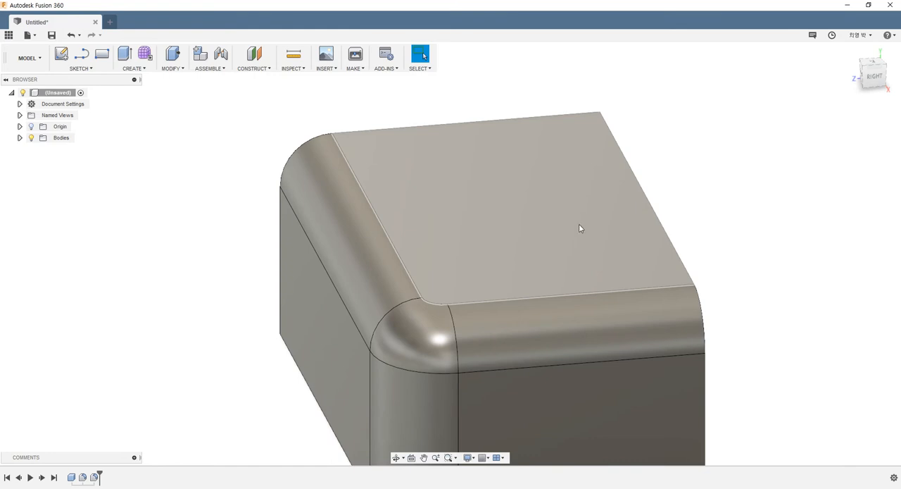
scroll(519, 210, "down", 3)
scroll(492, 234, "up", 2)
scroll(524, 218, "down", 1)
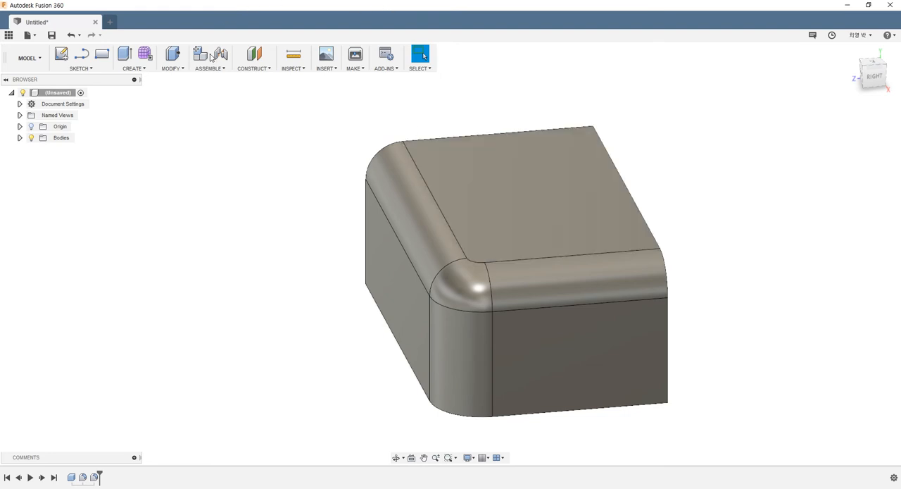
left_click(173, 69)
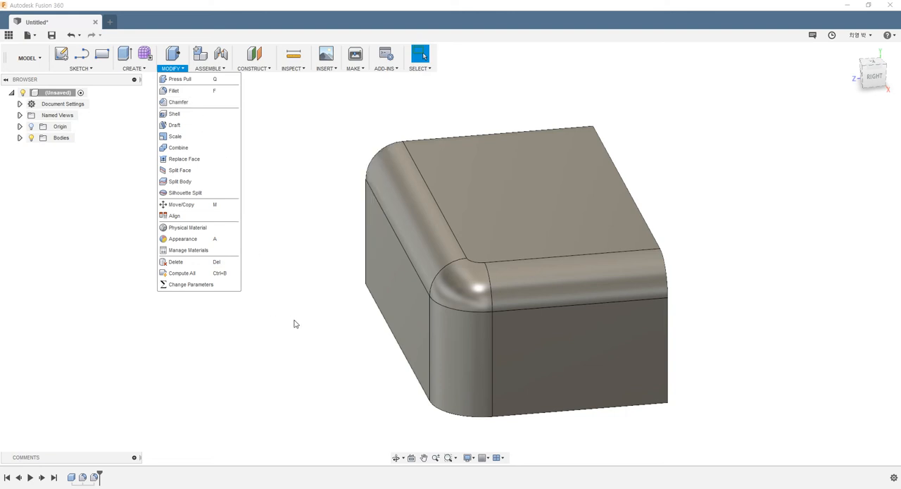
left_click(277, 337)
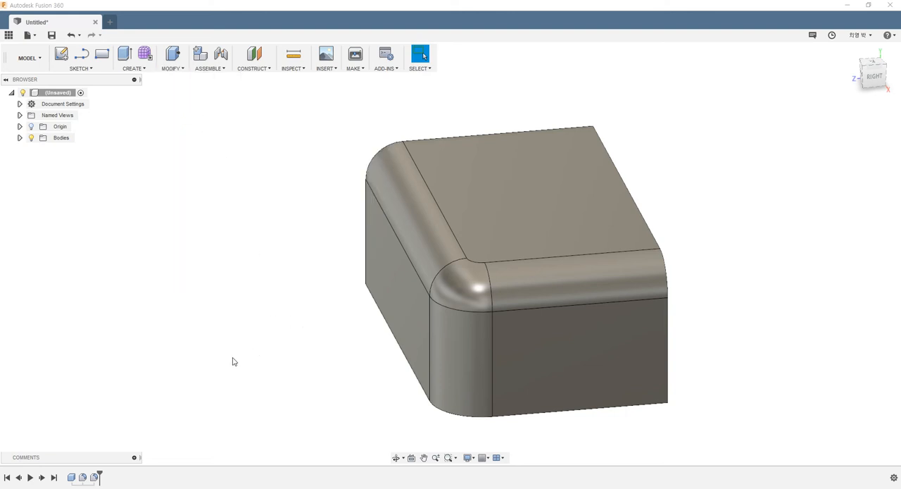
- Delete both fillet features so only the plain box is left
left_click(82, 477)
left_click(95, 478, "shift")
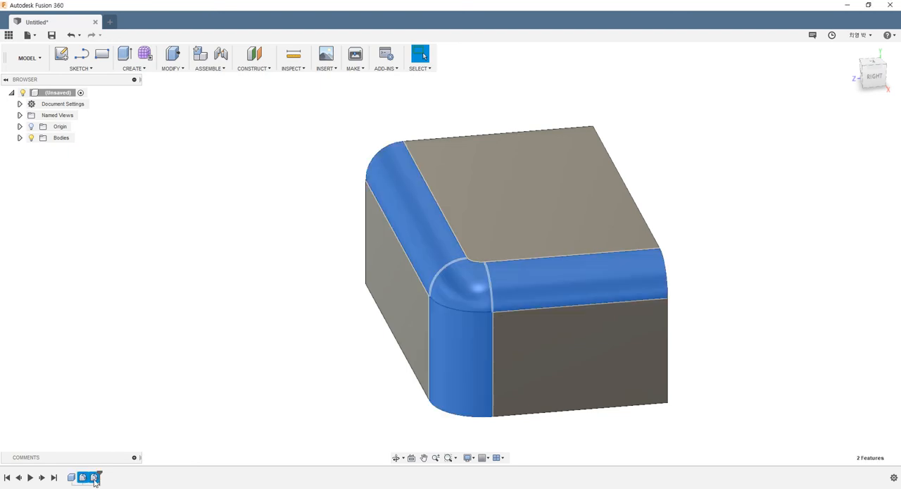
key("Delete")
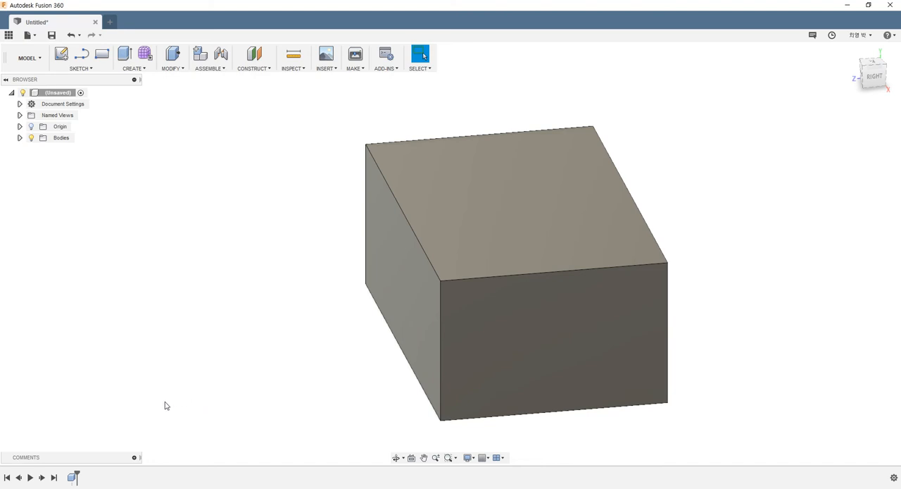
- Start an equal-distance chamfer of 5 mm on the box's edge between the top and front faces
left_click(182, 69)
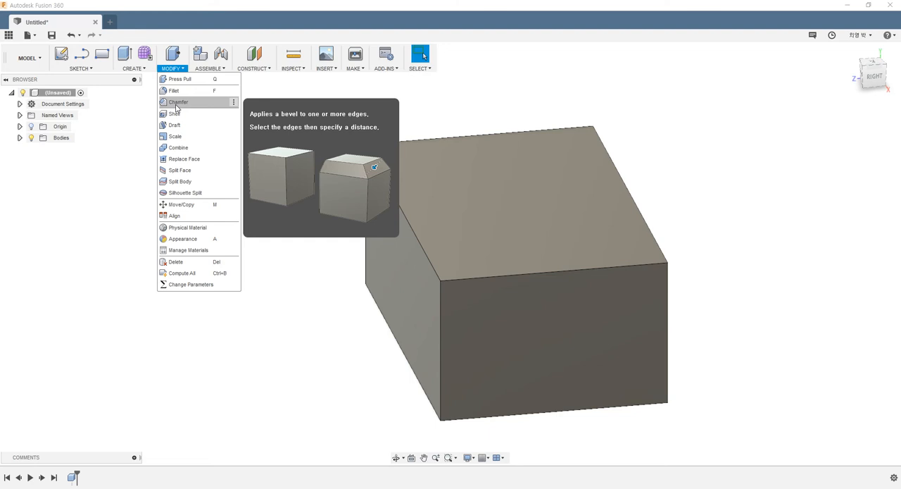
left_click(176, 104)
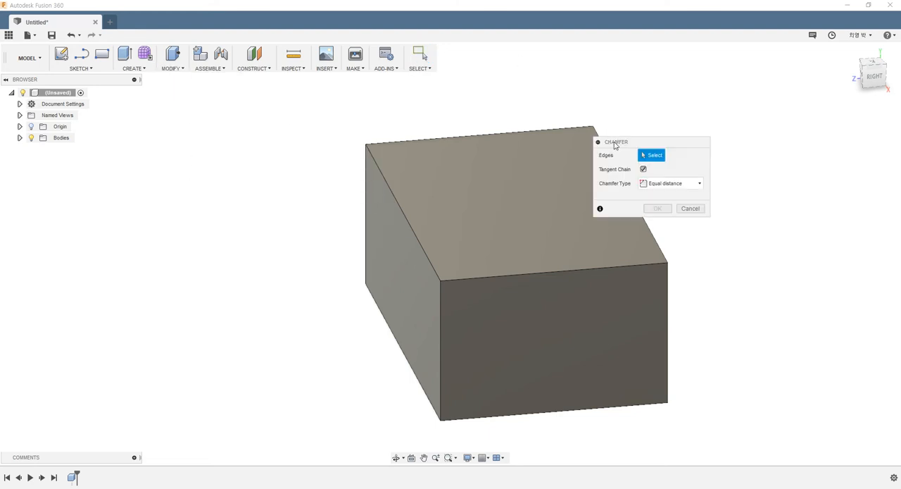
left_click_drag(614, 142, 661, 121)
scroll(430, 218, "down", 4)
scroll(562, 209, "up", 4)
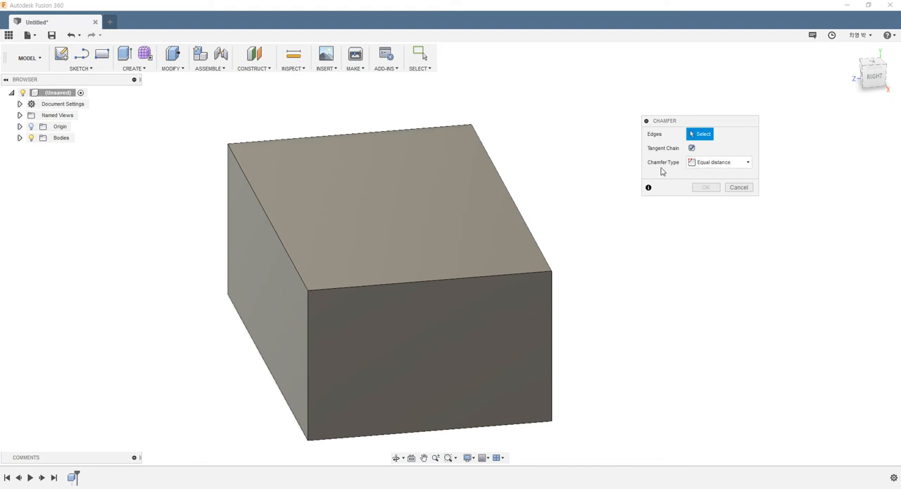
left_click(698, 164)
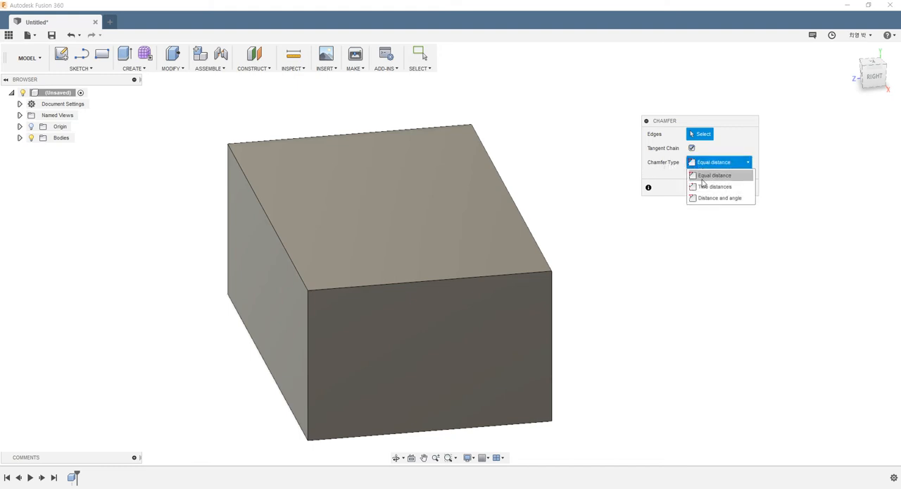
left_click(704, 178)
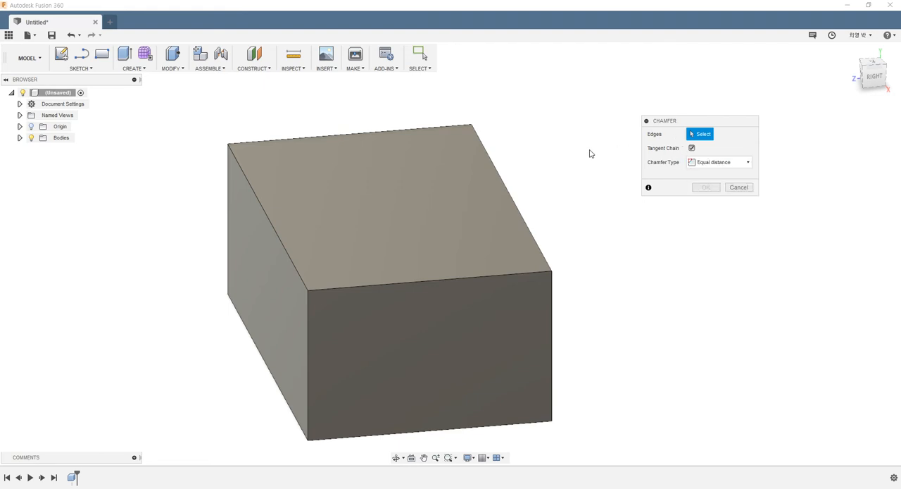
left_click(280, 243)
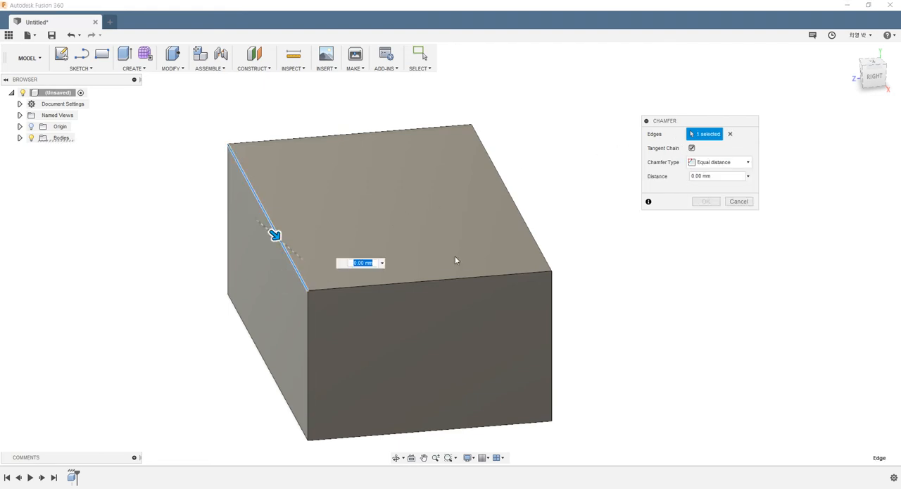
type("5")
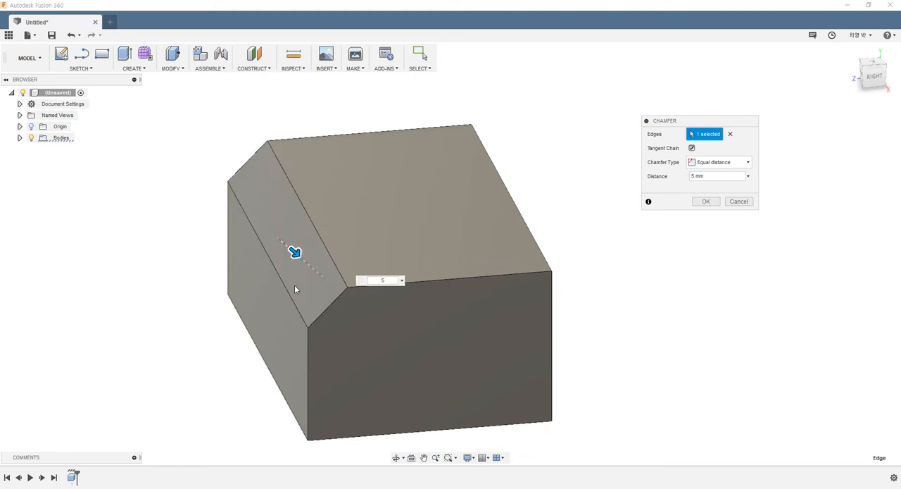
- Examine the equal-distance chamfer's profile from several angles and in the Right view
scroll(295, 288, "up", 2)
middle_click_drag(296, 286, 293, 278, "shift")
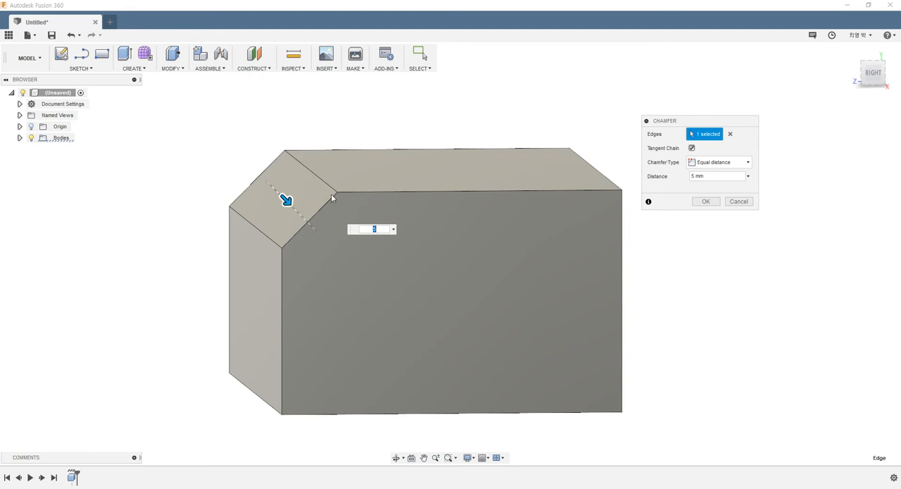
middle_click_drag(281, 236, 313, 230, "shift")
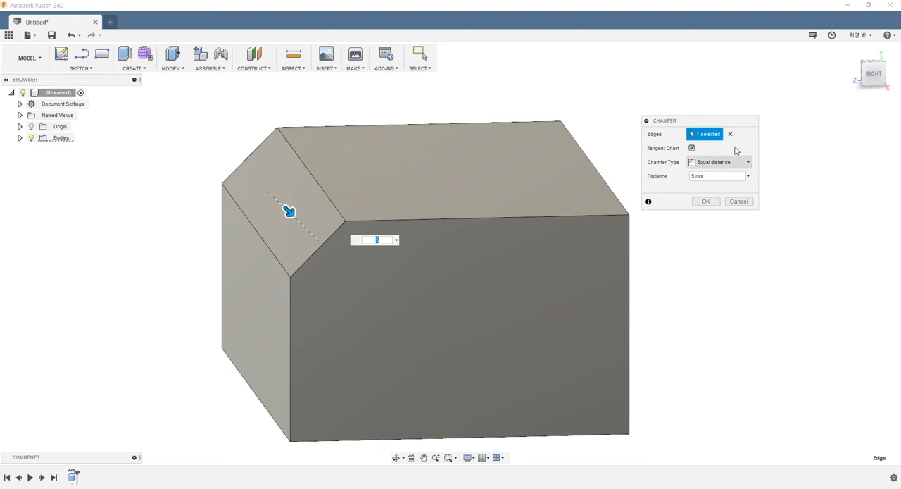
left_click(876, 76)
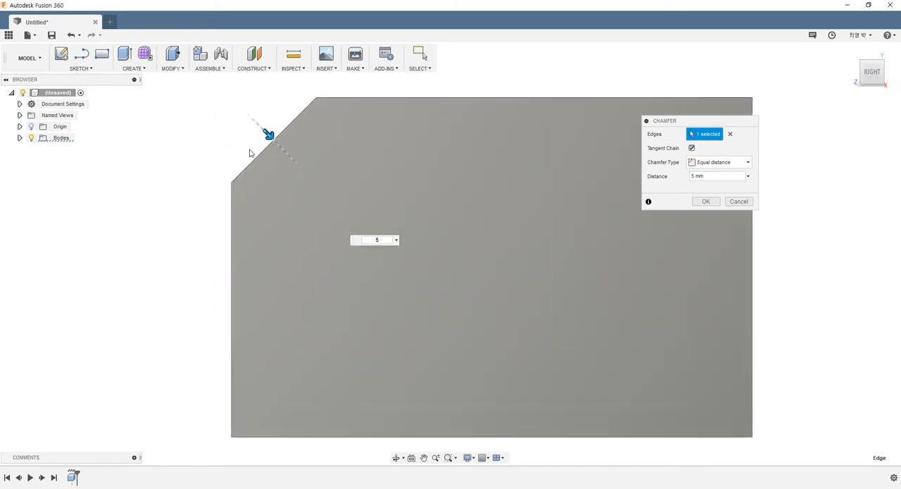
scroll(250, 153, "down", 5)
scroll(246, 146, "up", 3)
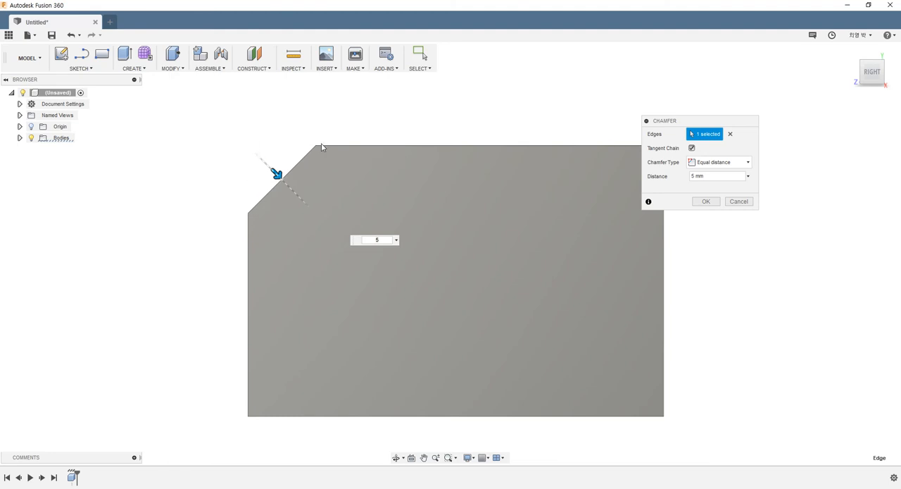
left_click(244, 149)
mouse_move(276, 174)
left_mouse_down()
mouse_move(295, 194)
mouse_move(249, 147)
mouse_move(294, 195)
mouse_move(279, 176)
left_mouse_up()
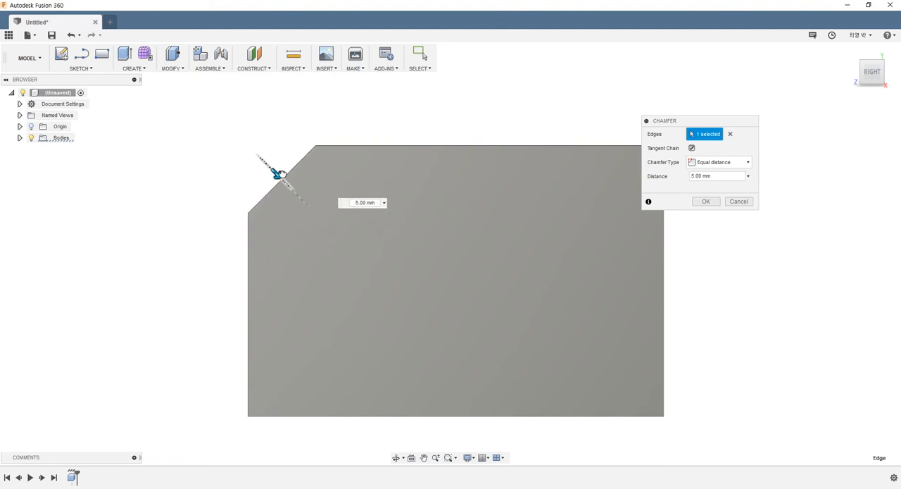
- Switch the chamfer type to Two distances and set the first distance, along the top face, to 8 mm
left_click(737, 164)
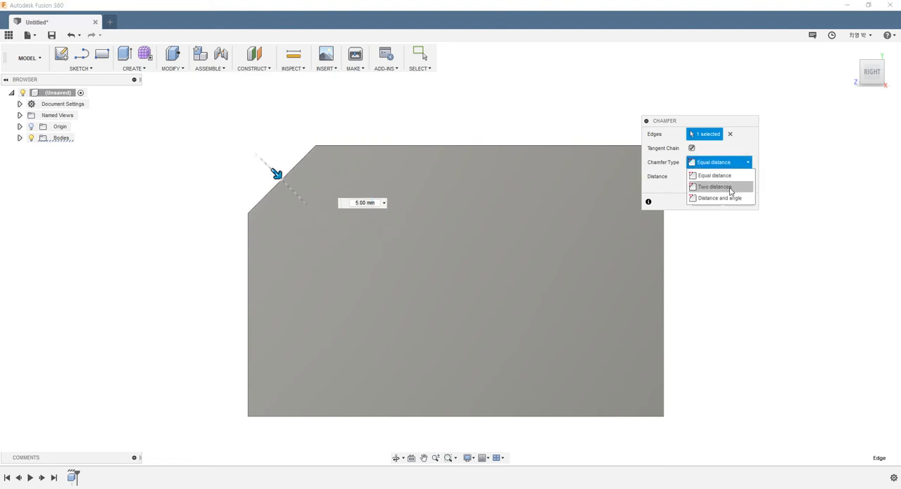
left_click(731, 188)
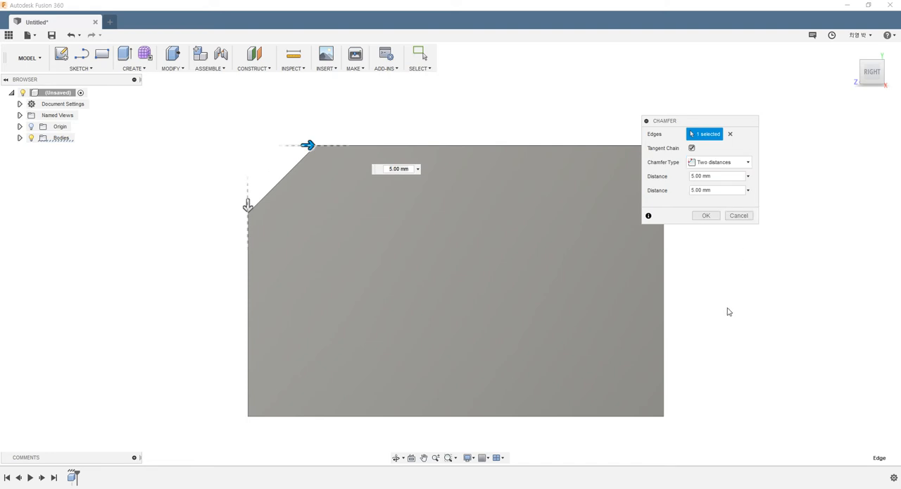
left_click_drag(308, 145, 347, 149)
mouse_move(248, 205)
left_mouse_down()
mouse_move(248, 178)
mouse_move(248, 205)
left_mouse_up()
middle_click_drag(279, 256, 316, 280, "shift")
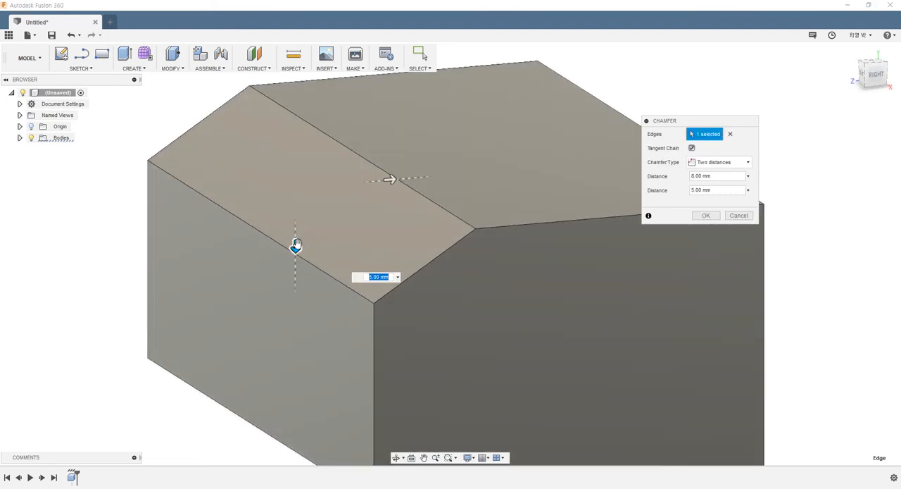
- Set the chamfer's second distance to 3 mm and its first to 5 mm, and check the profile in the Right view
left_click_drag(295, 247, 293, 220)
left_click_drag(389, 178, 354, 185)
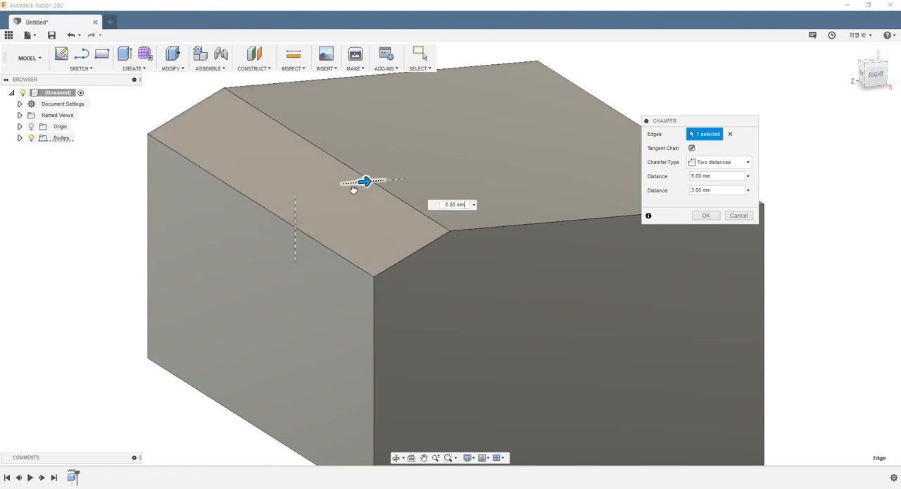
middle_click_drag(315, 249, 280, 248, "shift")
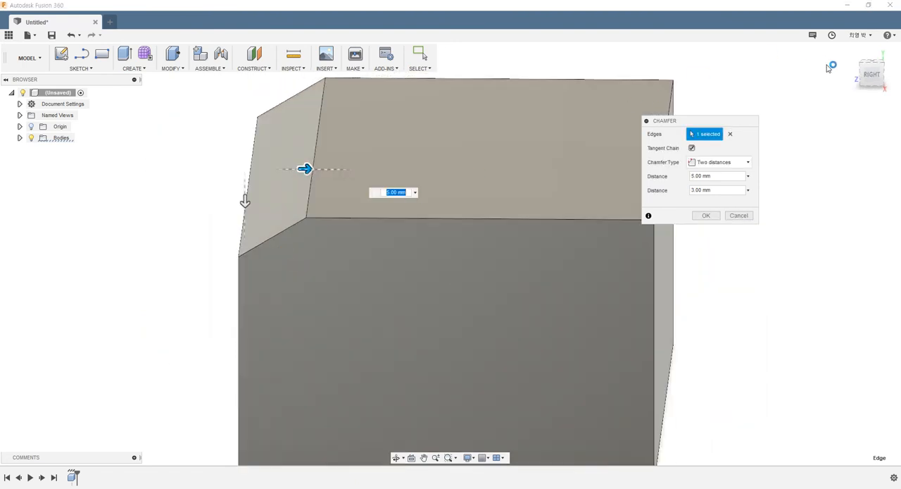
left_click(870, 77)
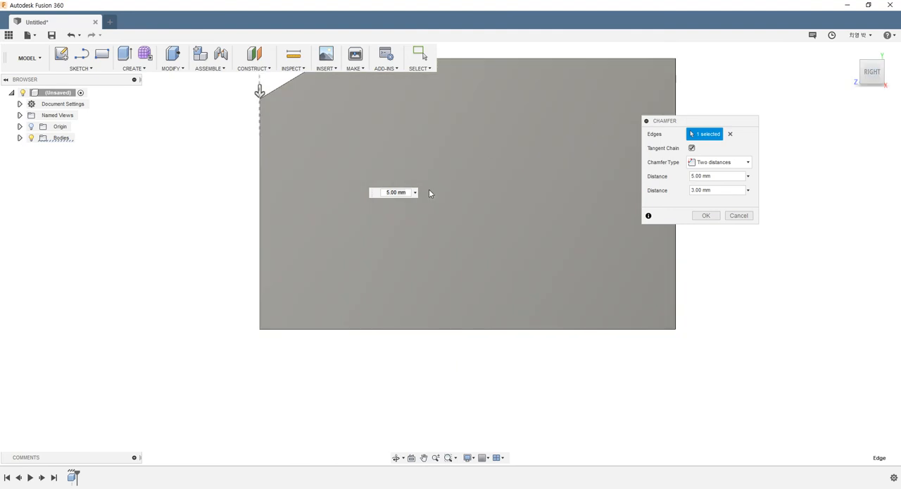
scroll(429, 190, "down", 3)
scroll(395, 114, "up", 2)
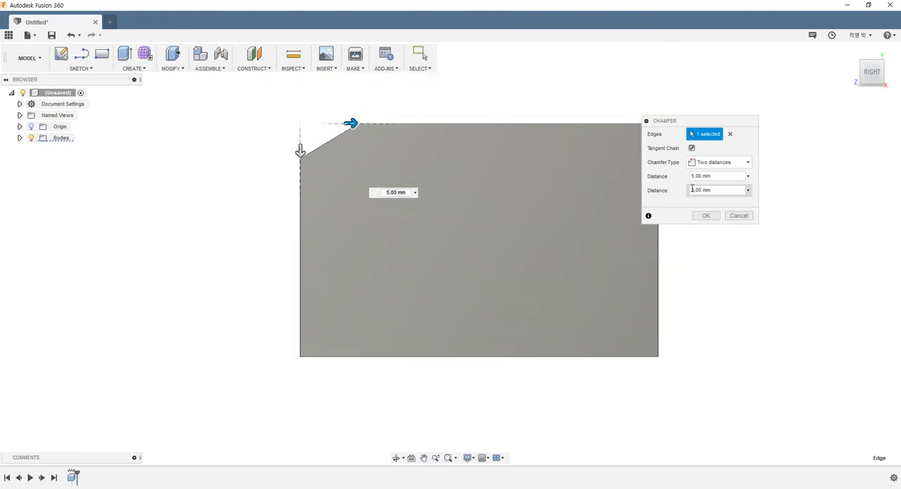
- Switch the chamfer type to Distance and angle, set the angle to 71 degrees and accept the chamfer
left_click(712, 164)
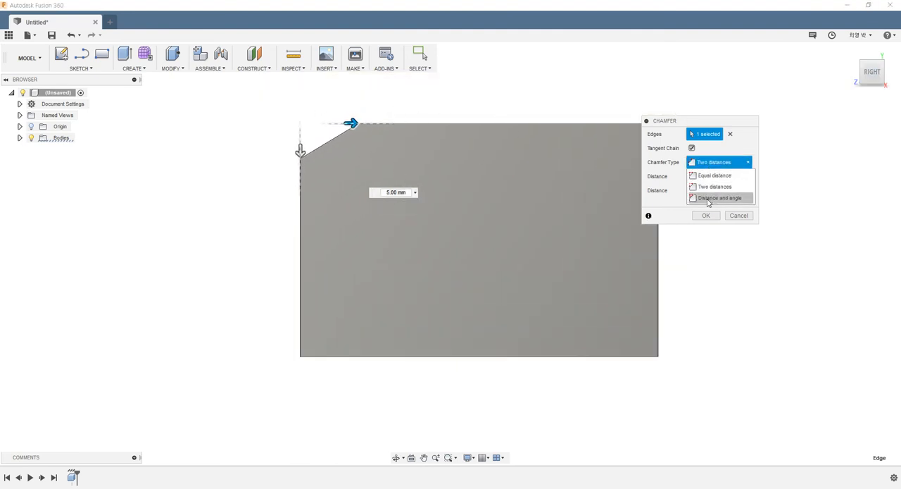
left_click(712, 199)
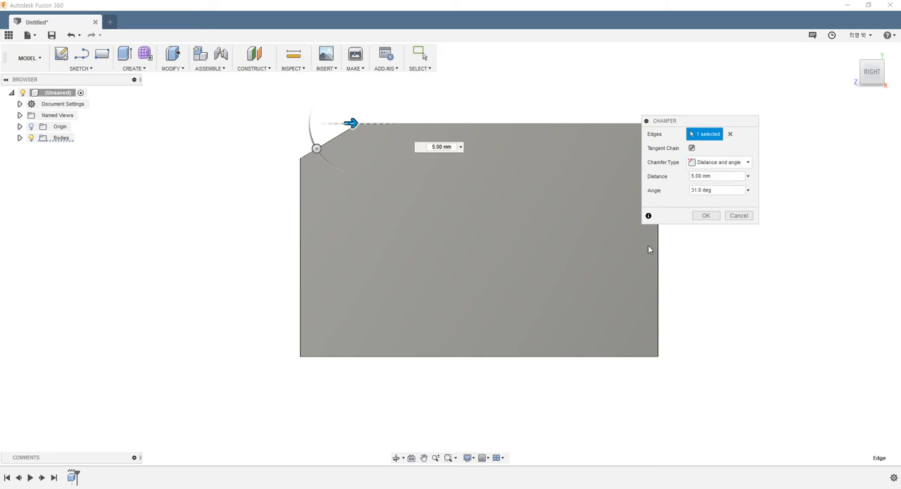
scroll(414, 200, "down", 3)
scroll(348, 120, "up", 3)
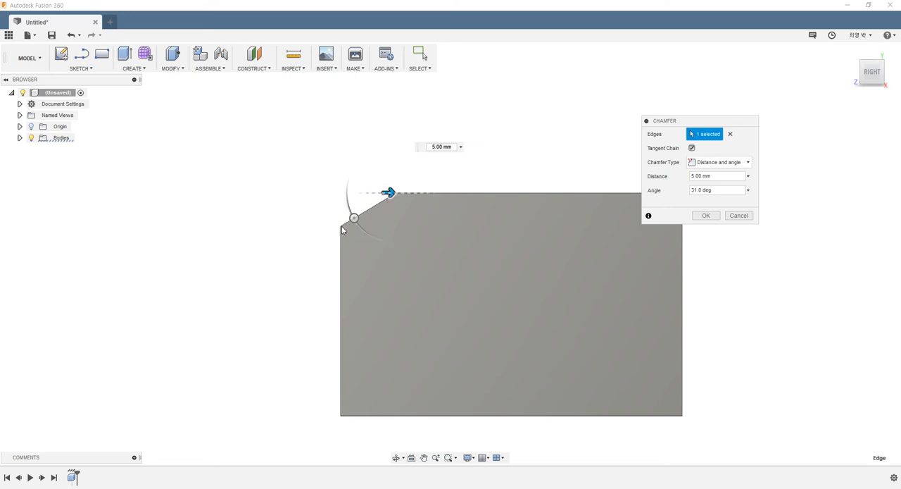
left_click_drag(354, 217, 380, 238)
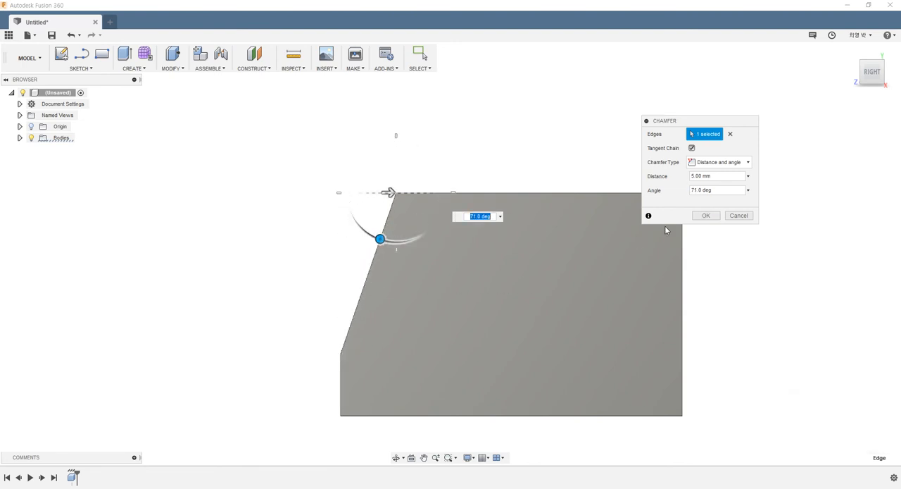
left_click(706, 215)
middle_click_drag(636, 215, 390, 203, "shift")
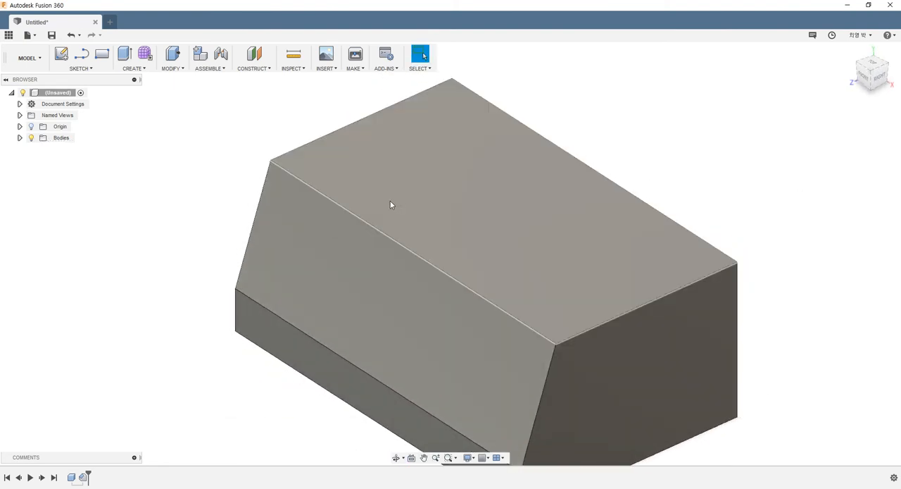
scroll(387, 203, "down", 4)
scroll(442, 225, "down", 3)
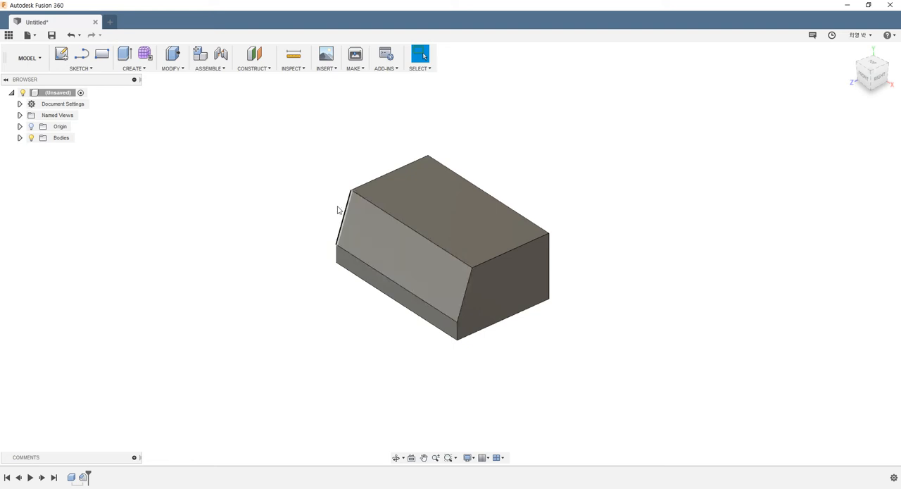
scroll(322, 152, "up", 2)
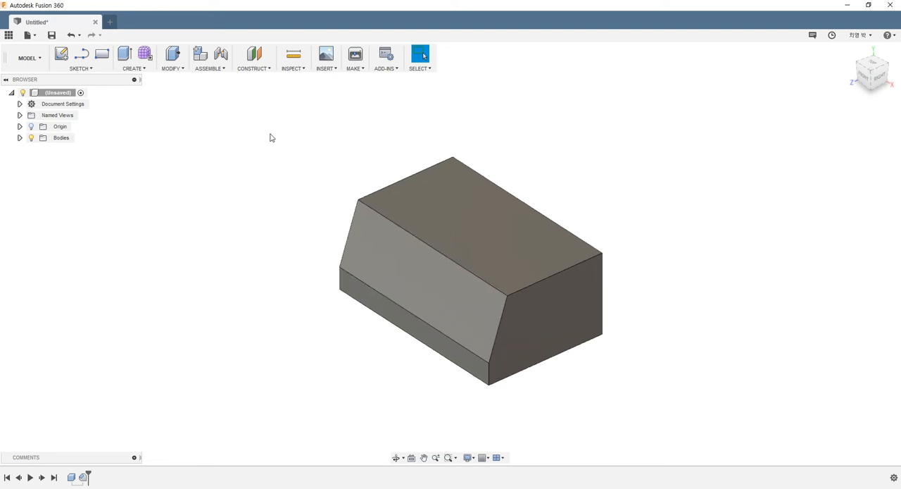
- Create a new design and start a sketch on the YZ origin plane
left_click(109, 23)
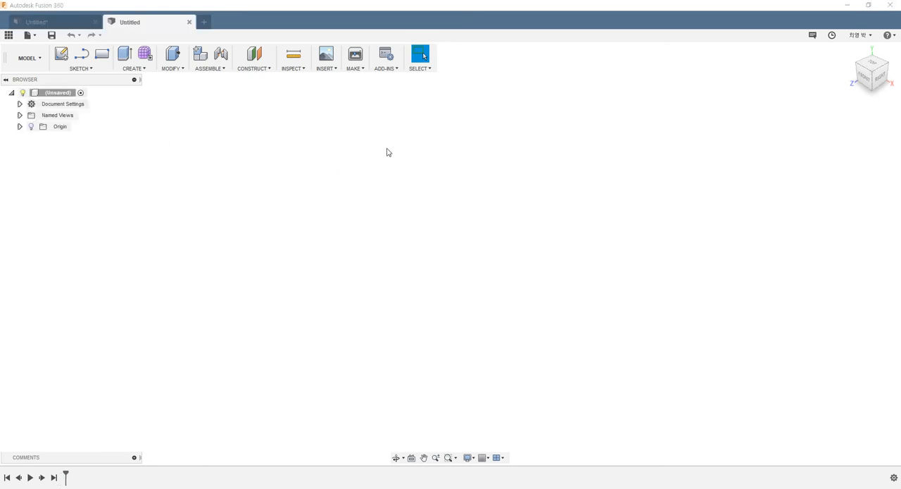
left_click(485, 458)
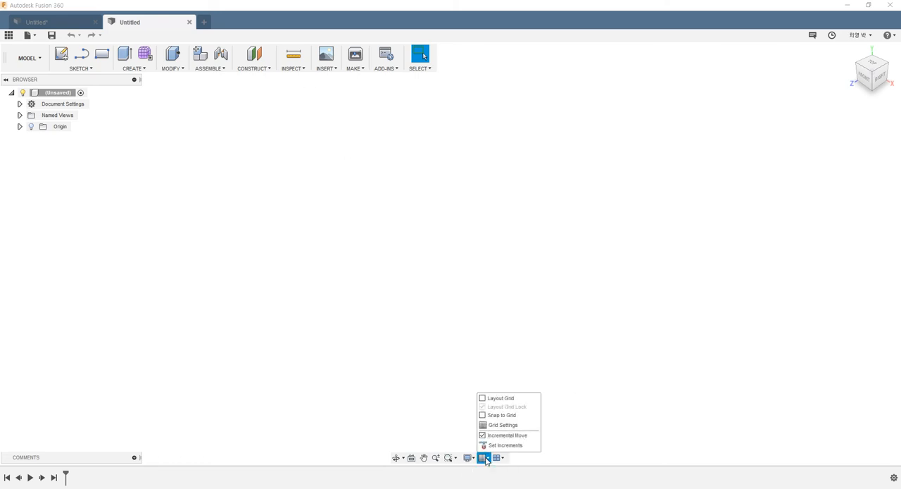
left_click(139, 104)
left_click(21, 126)
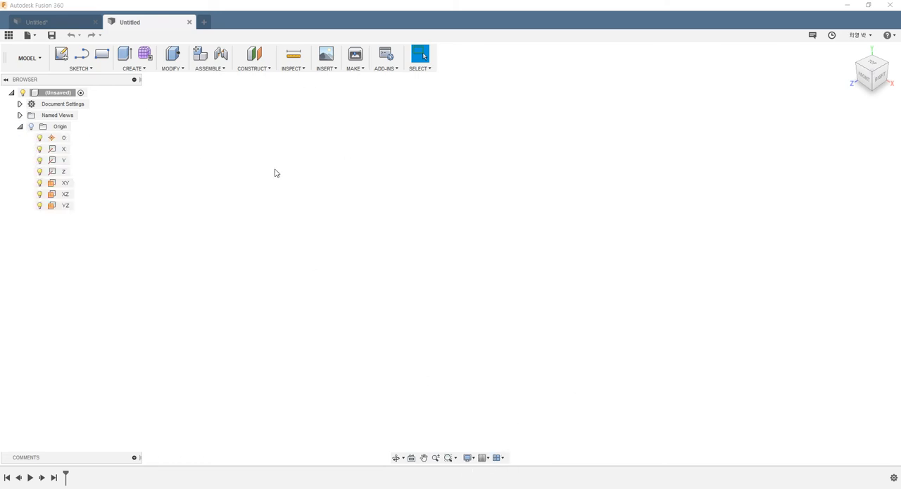
left_click(61, 55)
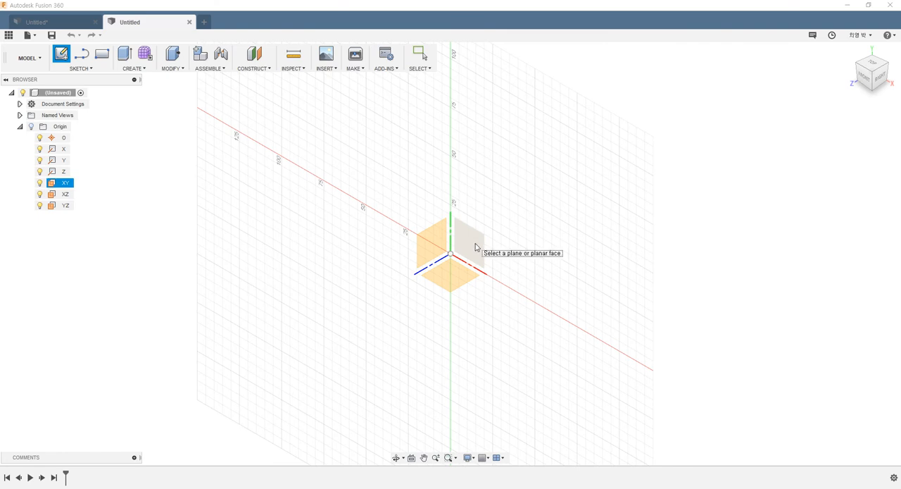
left_click(429, 247)
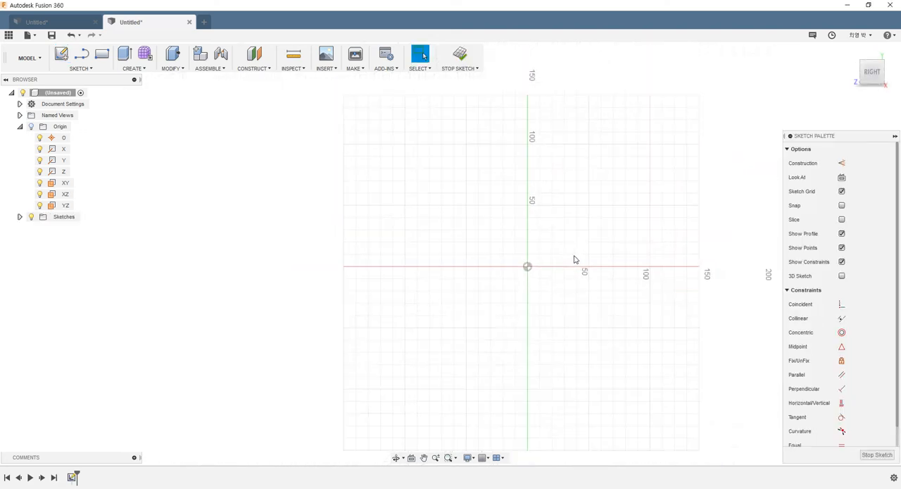
scroll(614, 241, "up", 2)
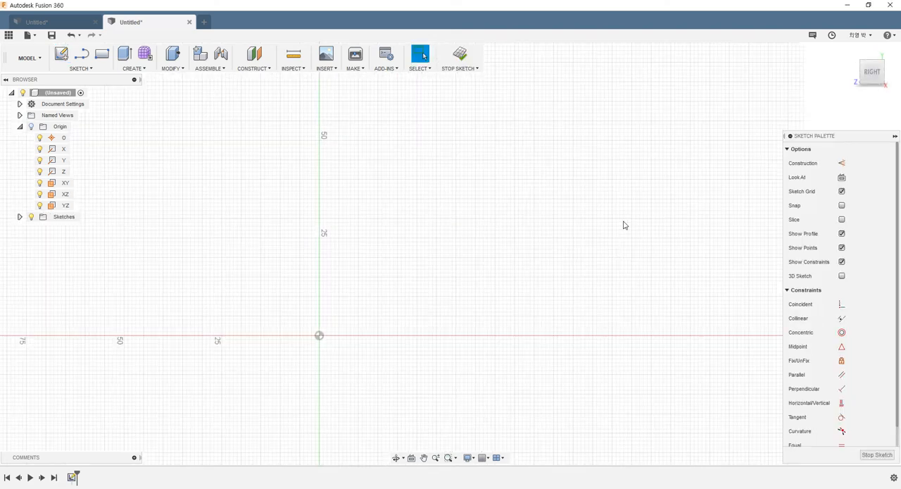
- Sketch connected lines from the origin: about 16 mm up, 10 mm horizontally, 23 mm up and 12 mm horizontally
left_click(82, 57)
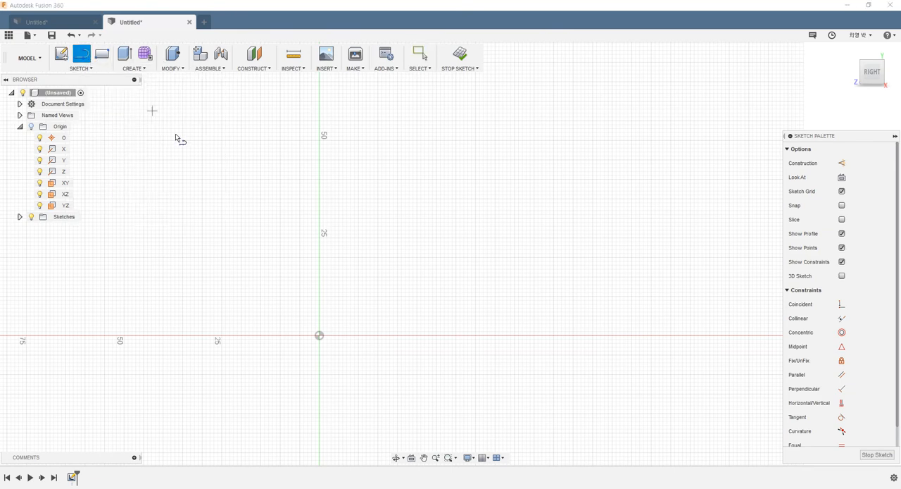
left_click(319, 336)
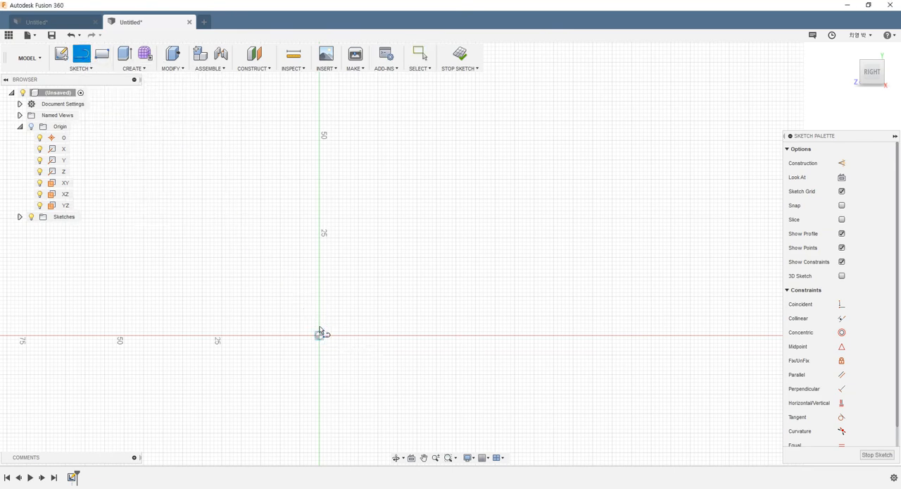
left_click(319, 273)
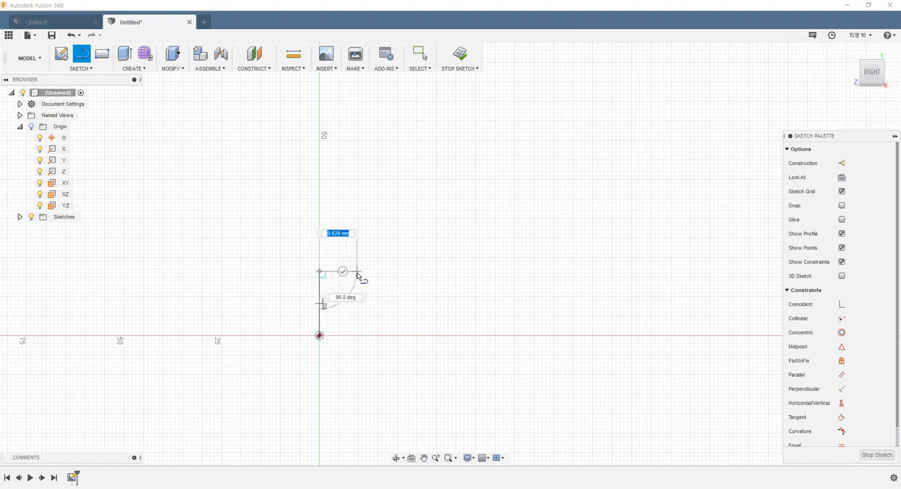
left_click(357, 272)
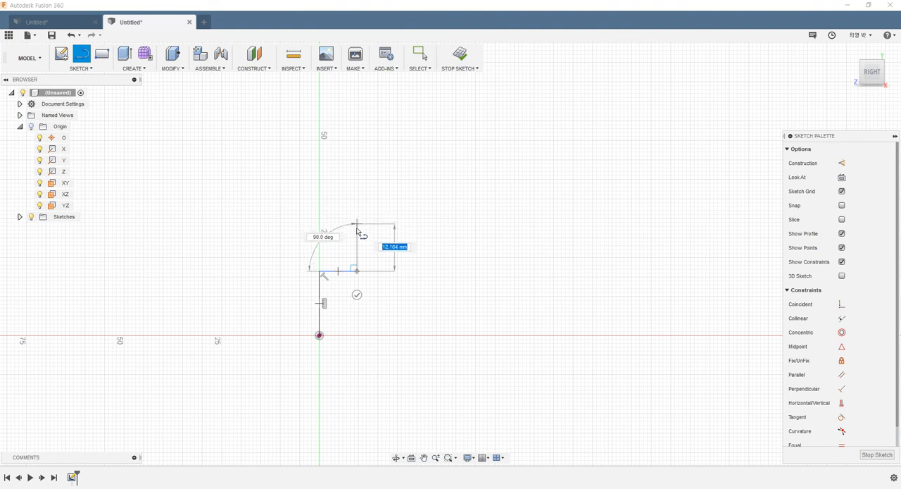
left_click(357, 181)
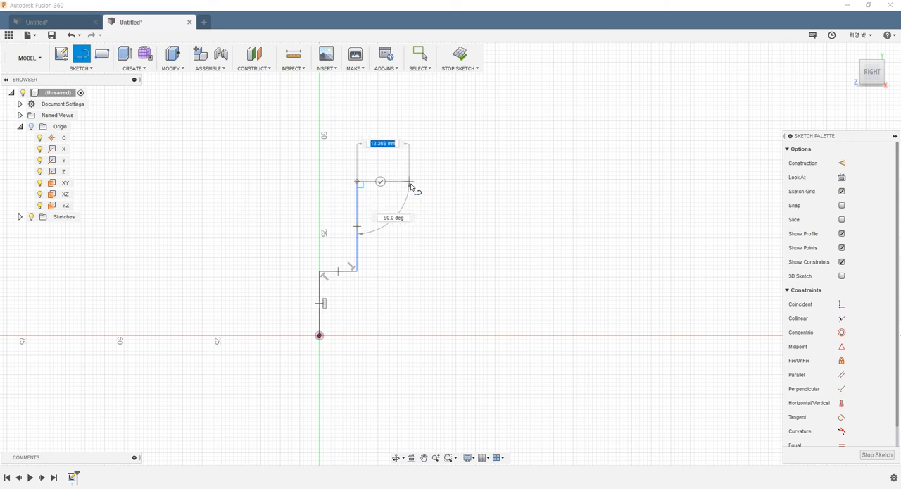
left_click(405, 182)
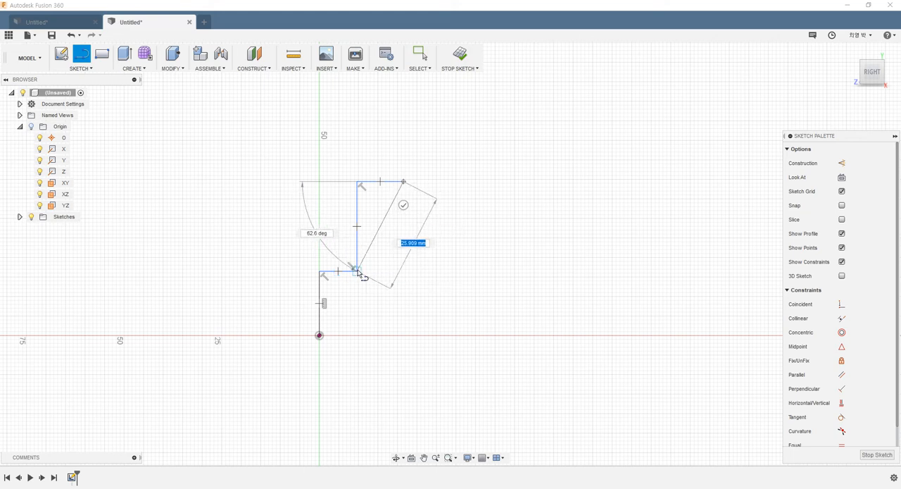
- Continue the outline about 26 mm down, 46 mm outward and 13 mm down to the horizontal axis, and close it at the origin
left_click(406, 287)
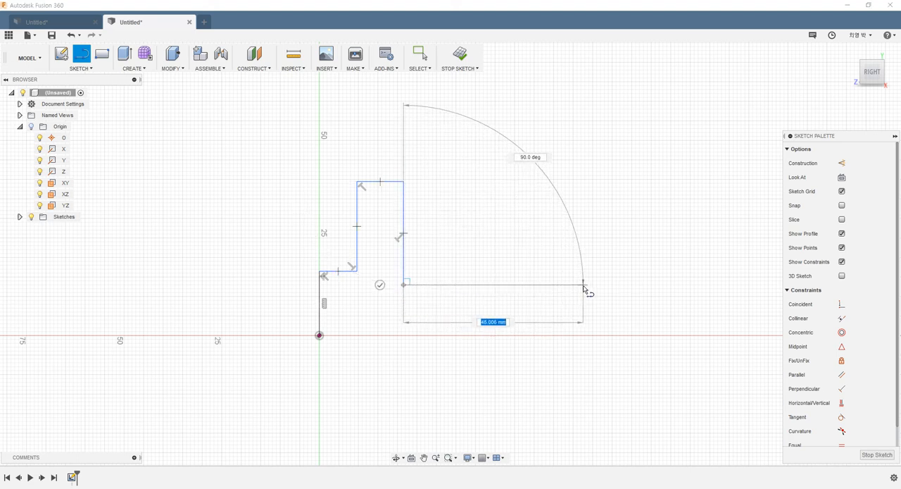
left_click(583, 286)
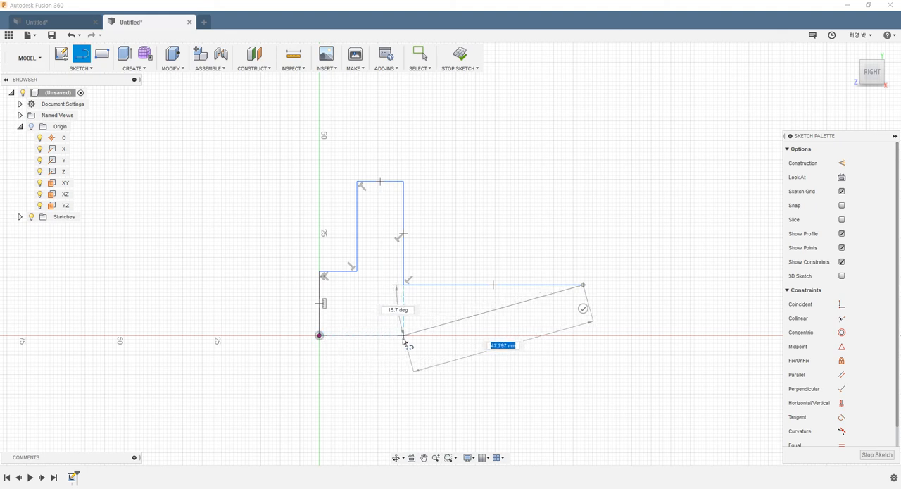
left_click(583, 335)
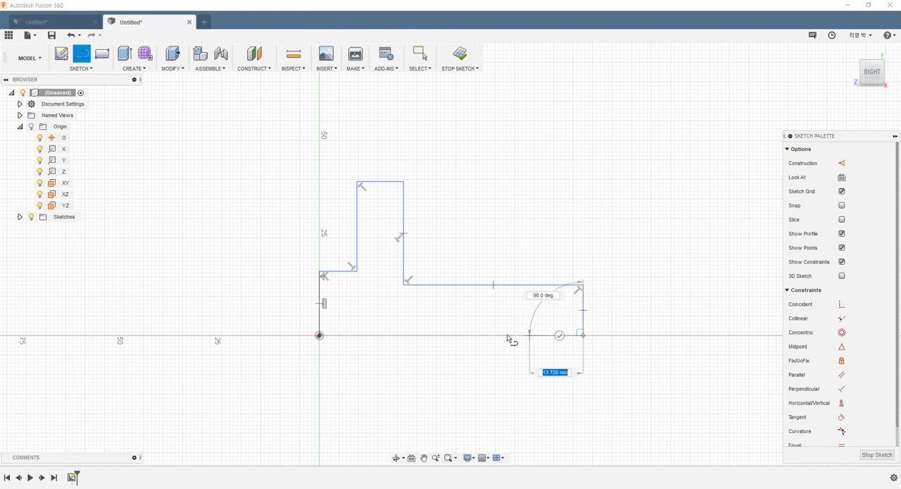
left_click(319, 336)
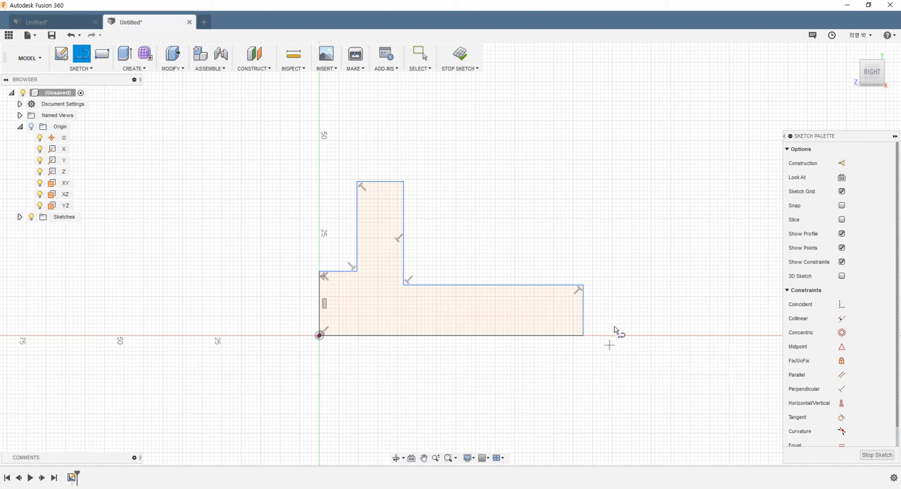
scroll(614, 330, "up", 3)
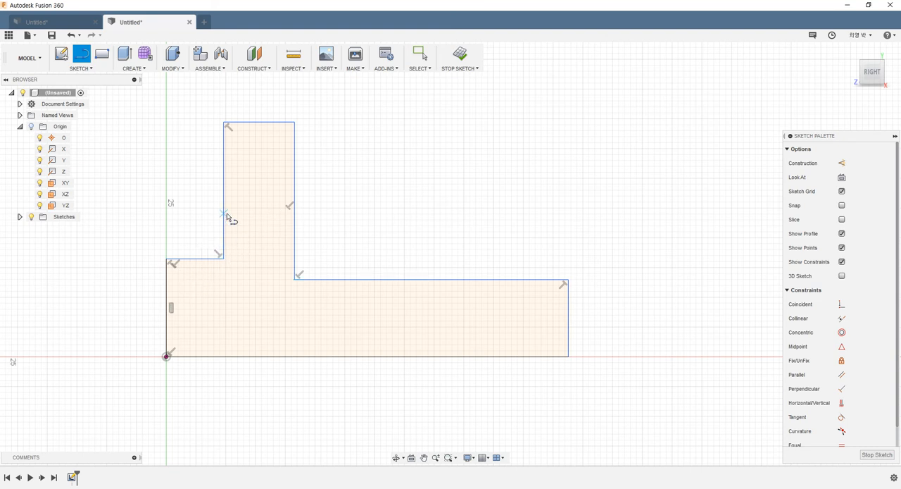
key("Escape")
- Dimension the profile's overall width between its two outer vertical edges as 86 mm
scroll(184, 252, "down", 3)
scroll(172, 263, "down", 2)
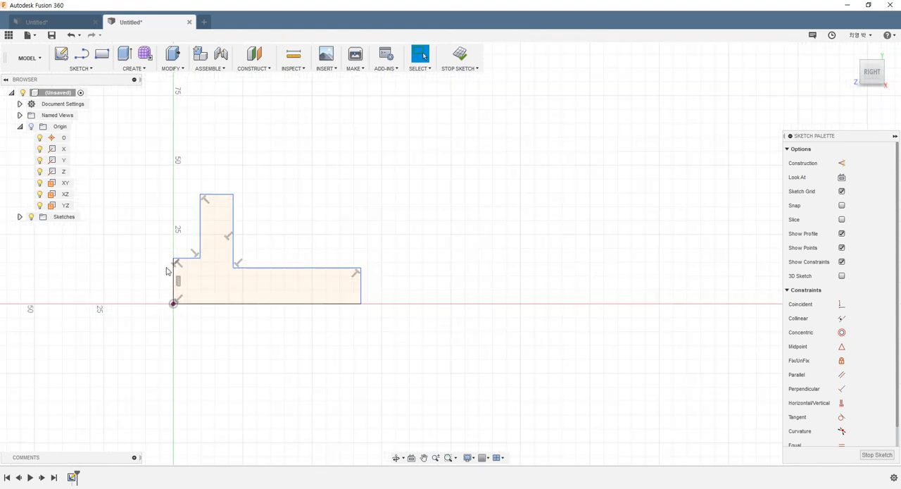
left_click(81, 68)
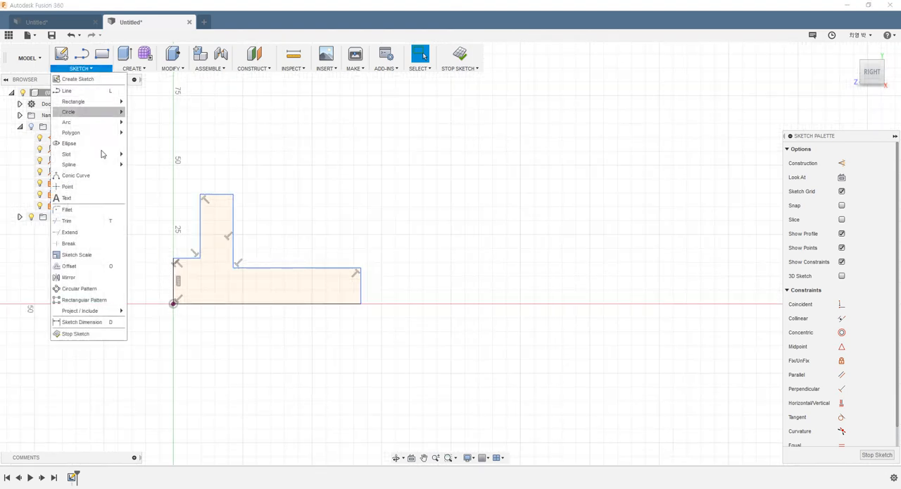
left_click(110, 322)
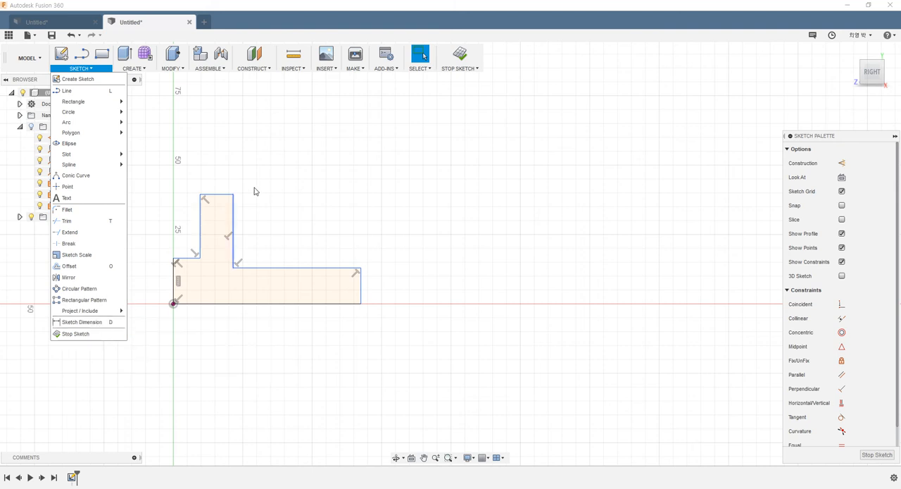
left_click(173, 292)
left_click(362, 298)
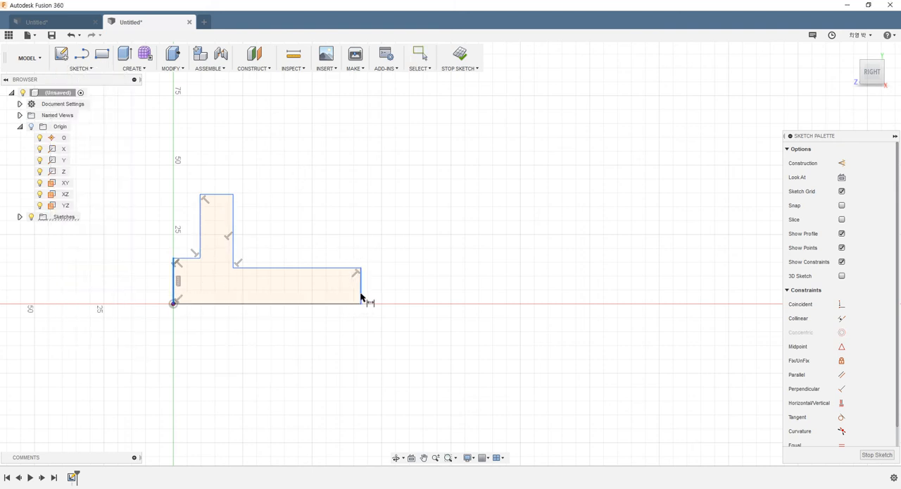
left_click(260, 358)
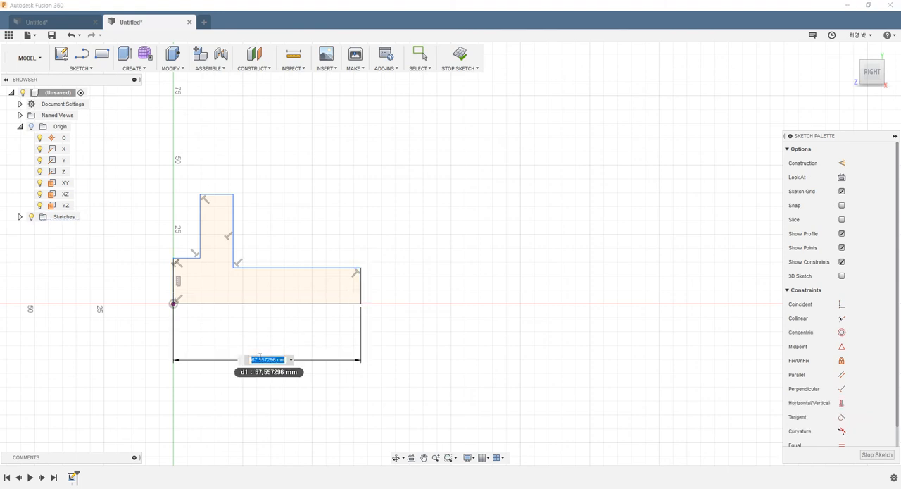
type("86")
key("Return")
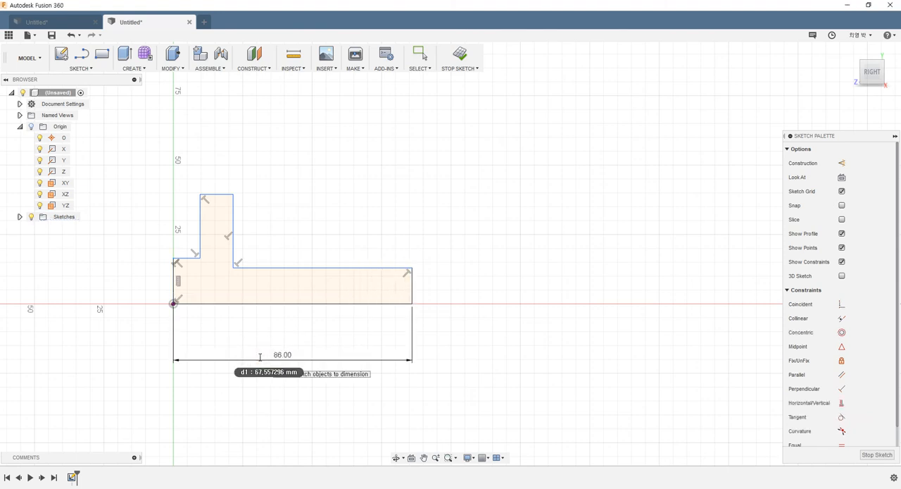
- Dimension the profile's overall height from the base line to the top edge as 91 mm
left_click(189, 304)
left_click(215, 197)
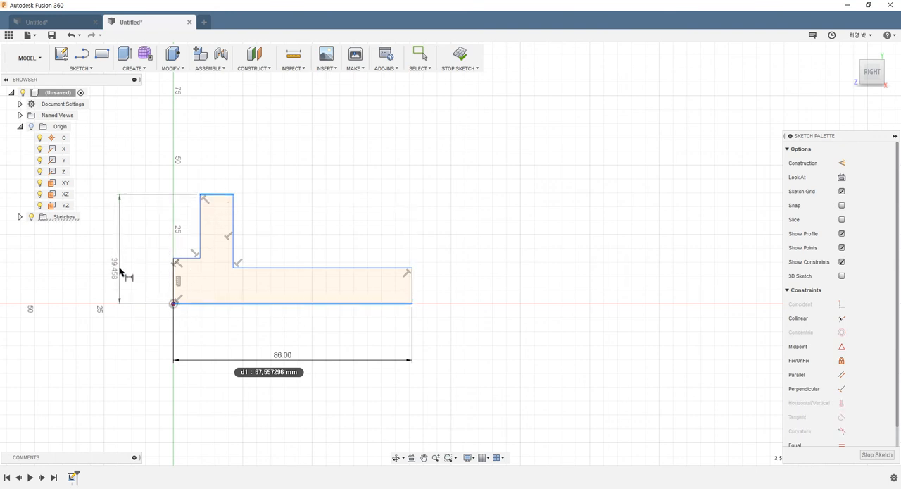
left_click(120, 270)
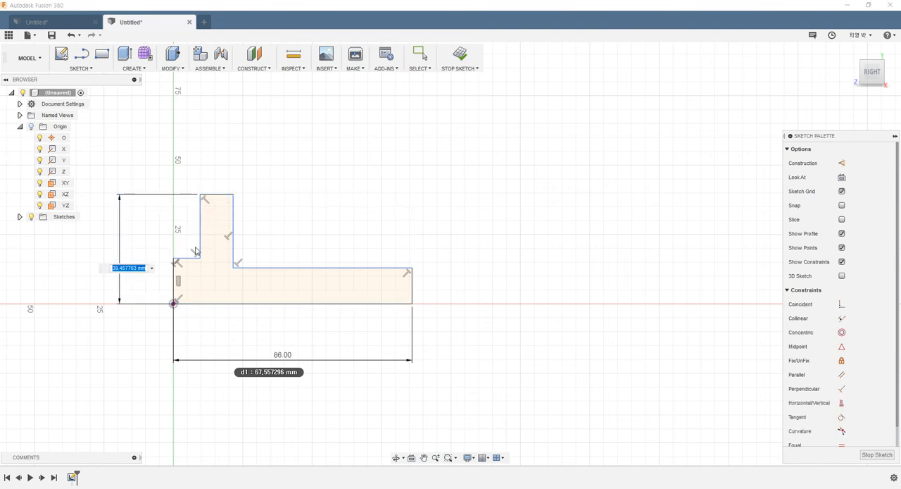
key("Return")
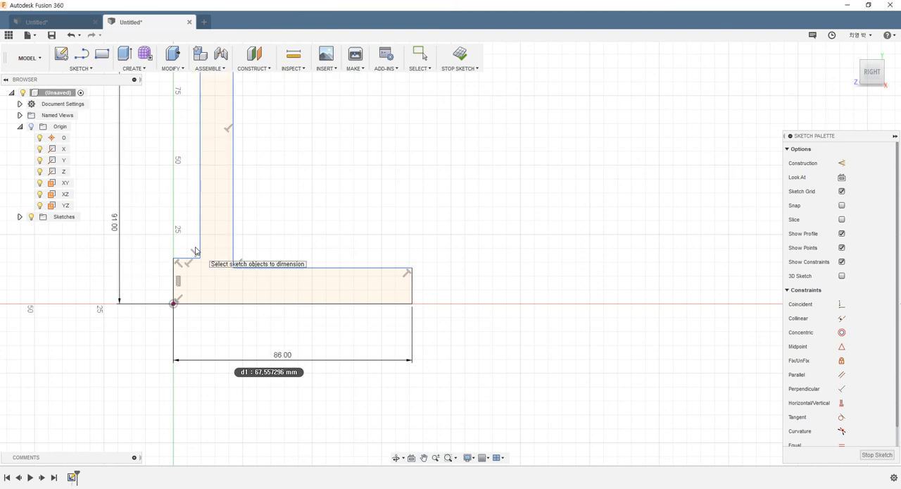
- Dimension the height of the short ledge above the base line as 37 mm
scroll(198, 260, "down", 3)
scroll(240, 190, "up", 2)
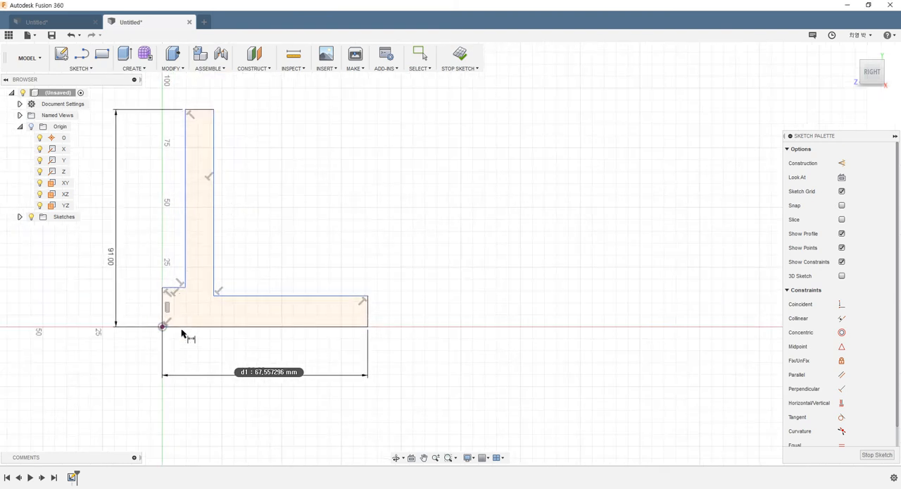
left_click(181, 326)
left_click(174, 288)
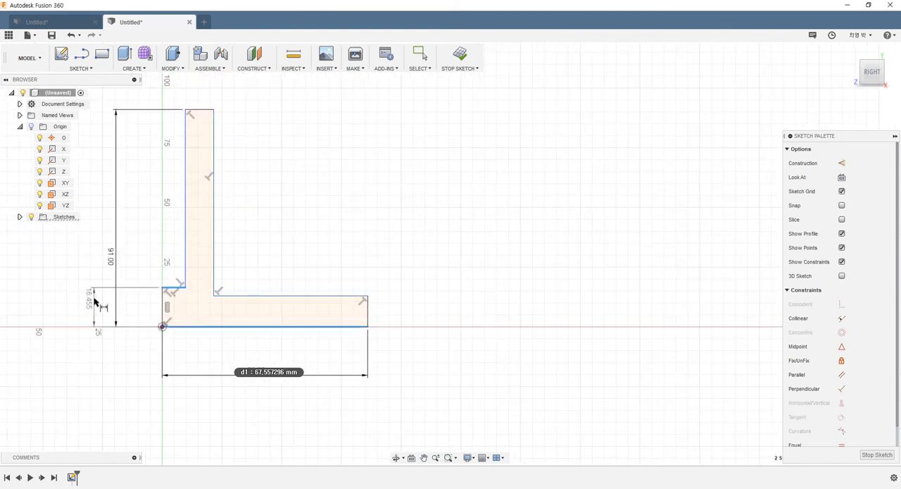
left_click(95, 300)
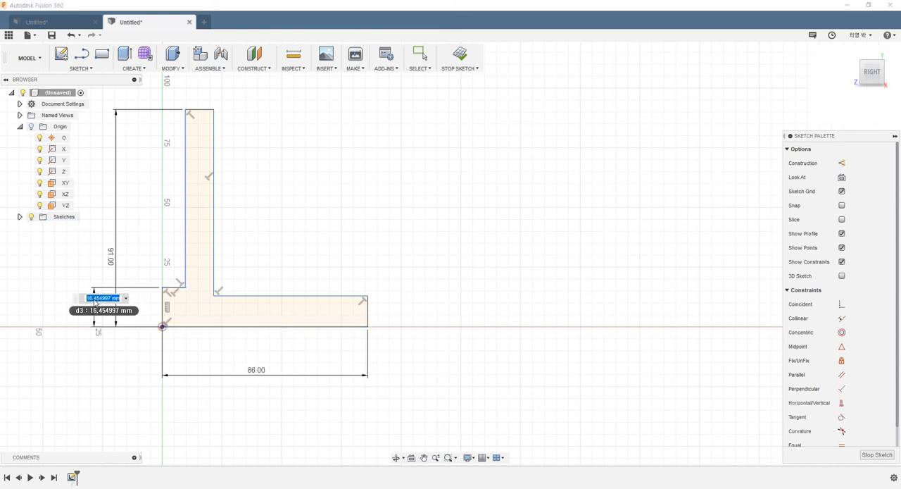
key("Return")
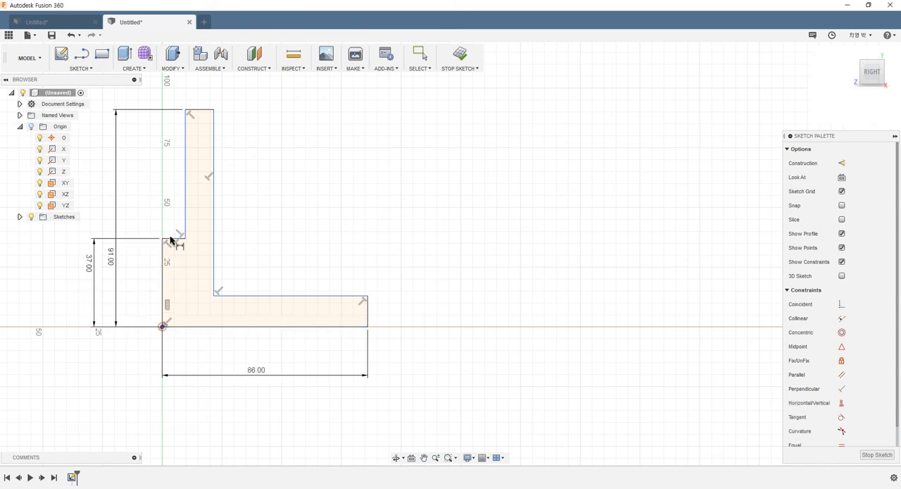
- Dimension the short ledge's width as 5 mm and the upright section's top edge as 21 mm
left_click(171, 239)
left_click(173, 216)
type("5")
key("Return")
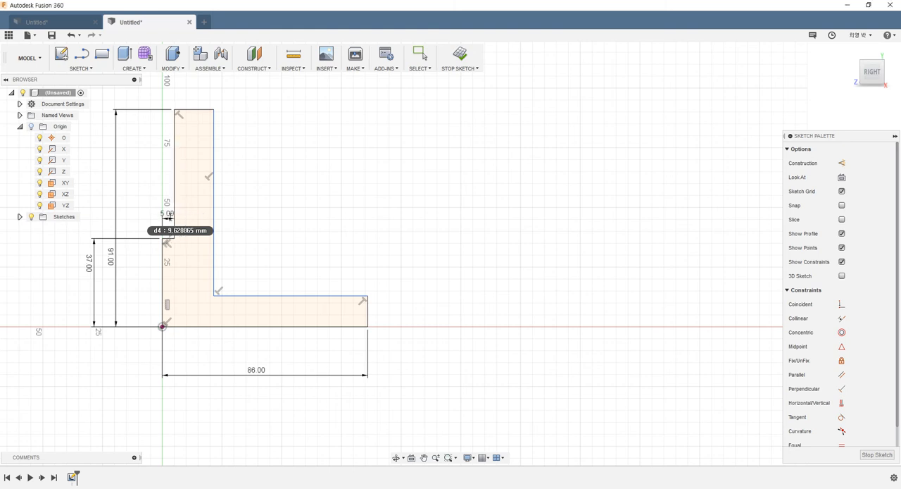
left_click(195, 108)
left_click(205, 97)
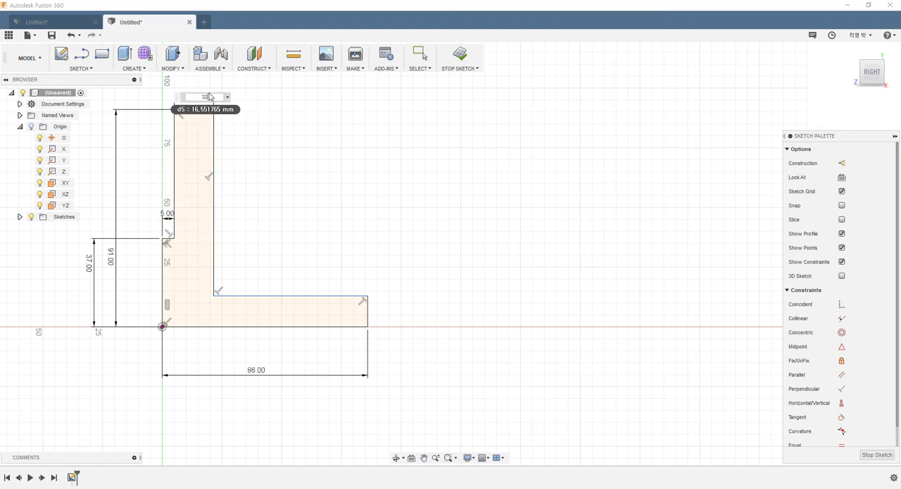
type("21")
key("Return")
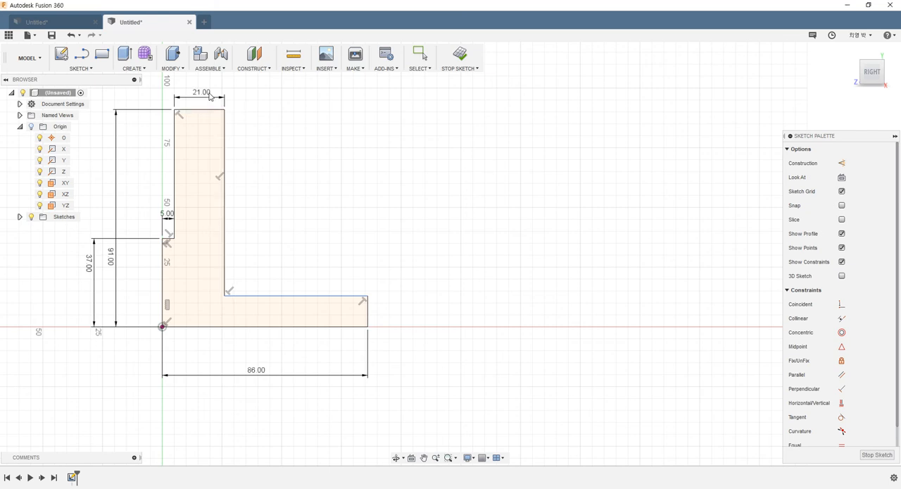
- Dimension the height of the long horizontal section above the base line as 36 mm
left_click(350, 324)
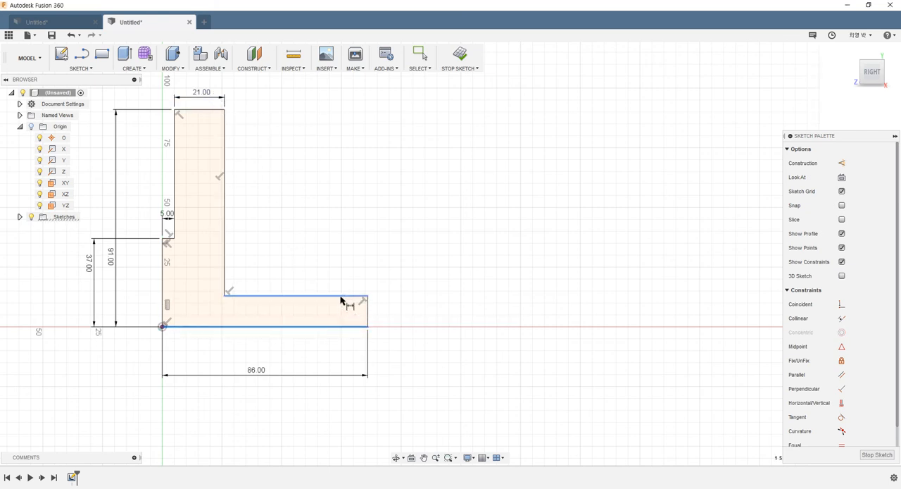
left_click(341, 300)
left_click(419, 310)
type("3")
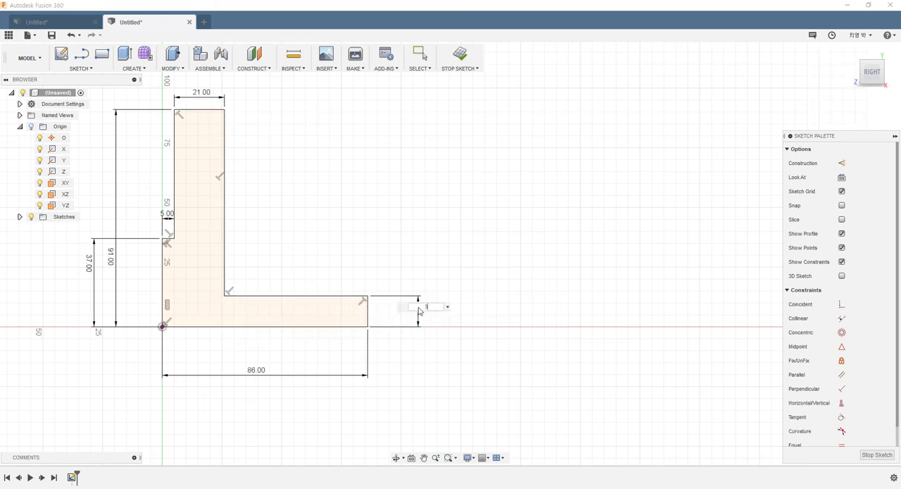
type("6")
key("Return")
- Finish the fully dimensioned profile sketch
scroll(258, 270, "down", 3)
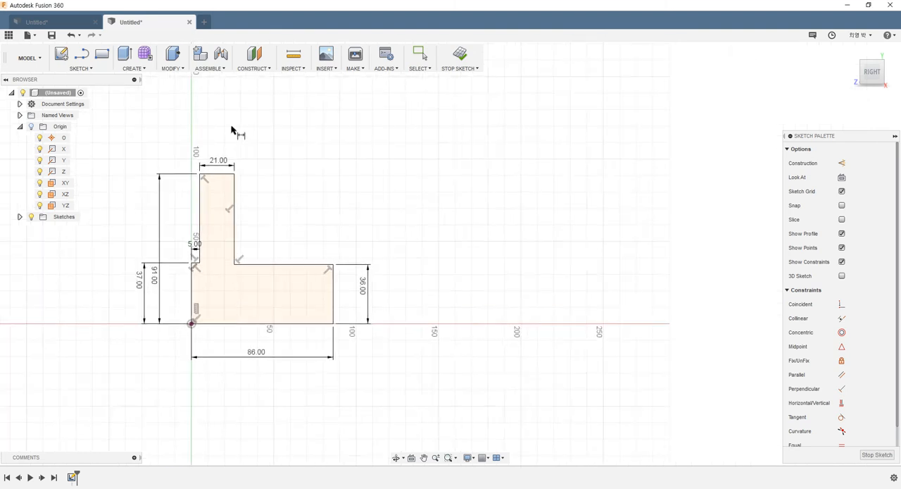
scroll(231, 129, "up", 2)
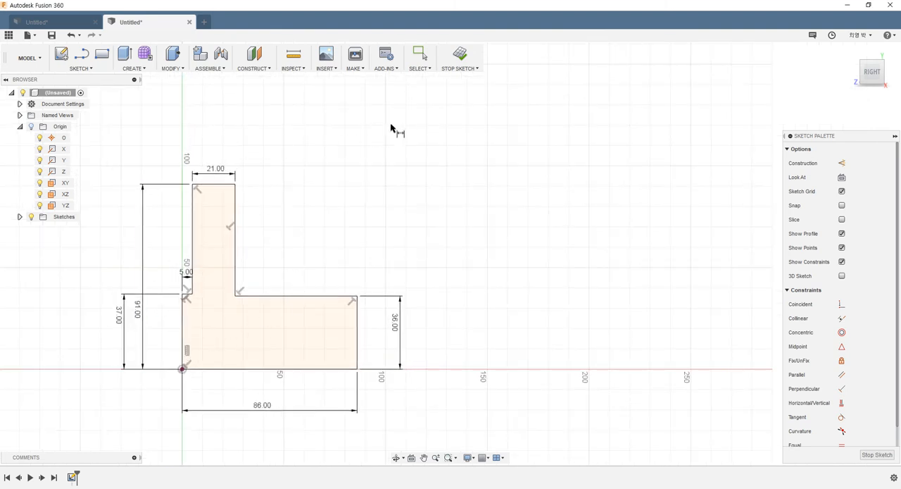
left_click(451, 65)
- Revolve the stepped profile 360 degrees about its long base line as a new body
scroll(326, 218, "down", 2)
mouse_move(293, 258)
middle_mouse_down("shift")
mouse_move(317, 254)
mouse_move(326, 263)
middle_mouse_up("shift")
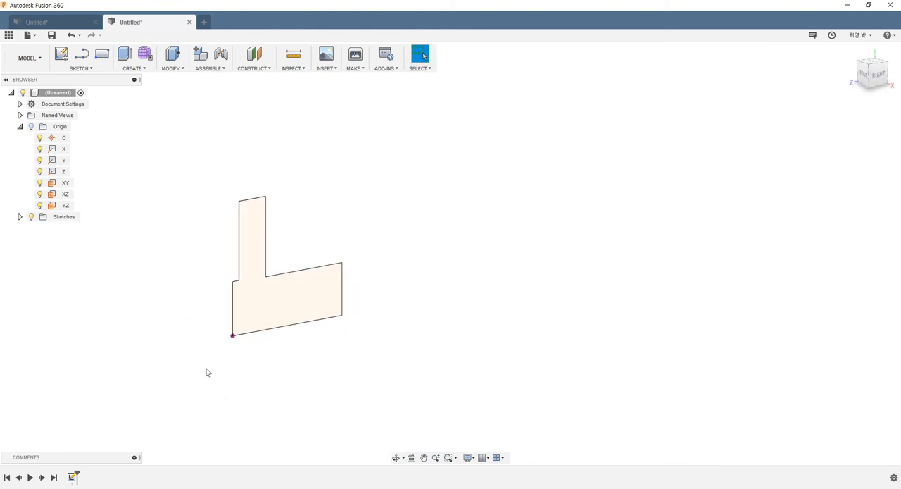
left_click(138, 72)
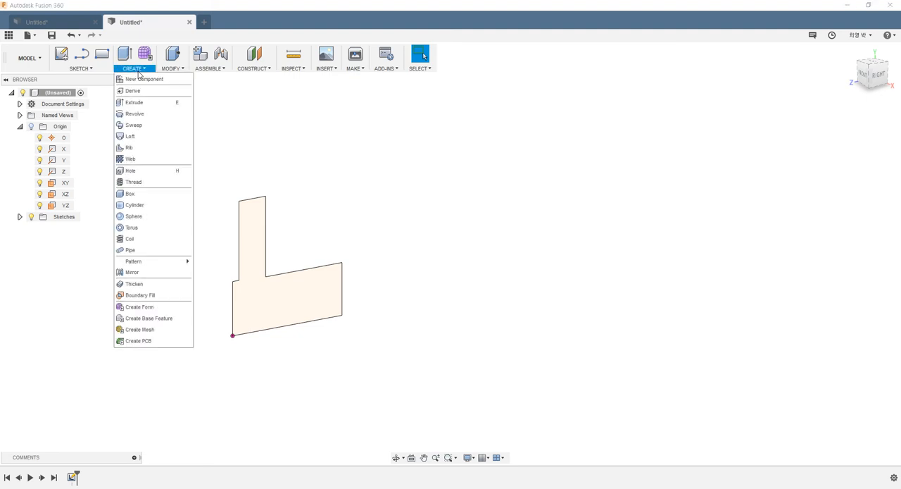
left_click(141, 116)
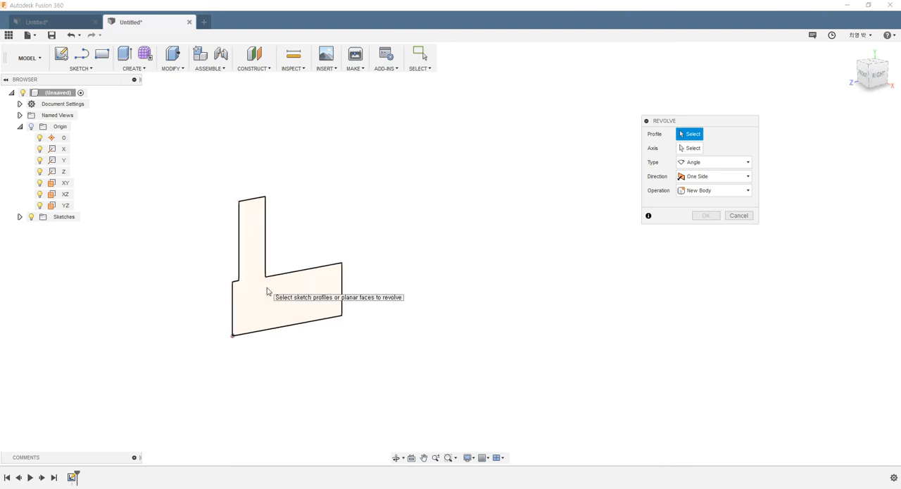
left_click(267, 290)
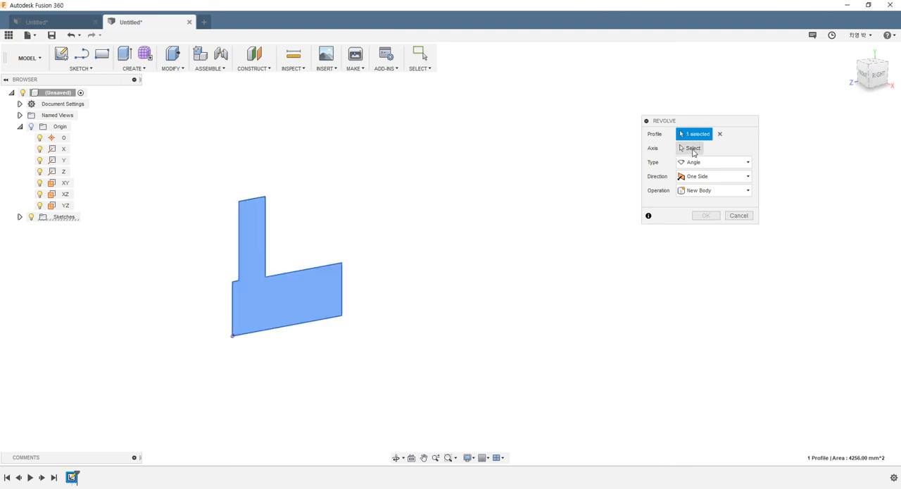
left_click(693, 148)
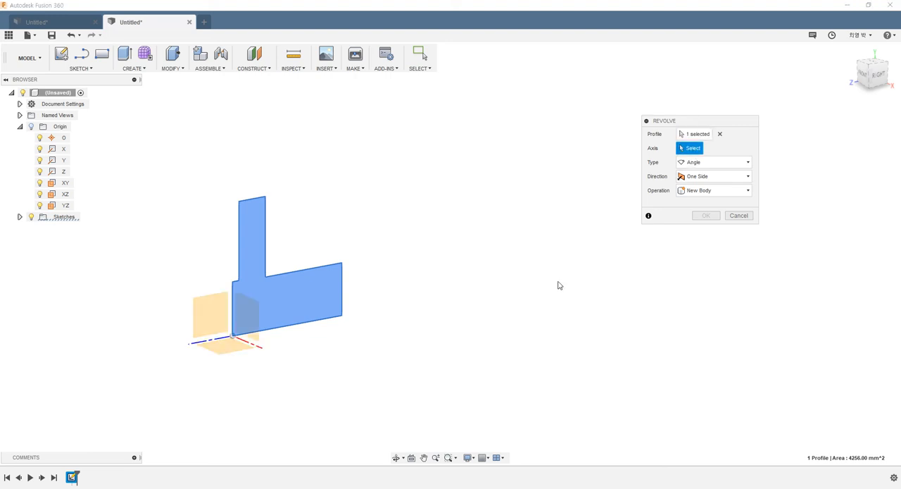
left_click(294, 328)
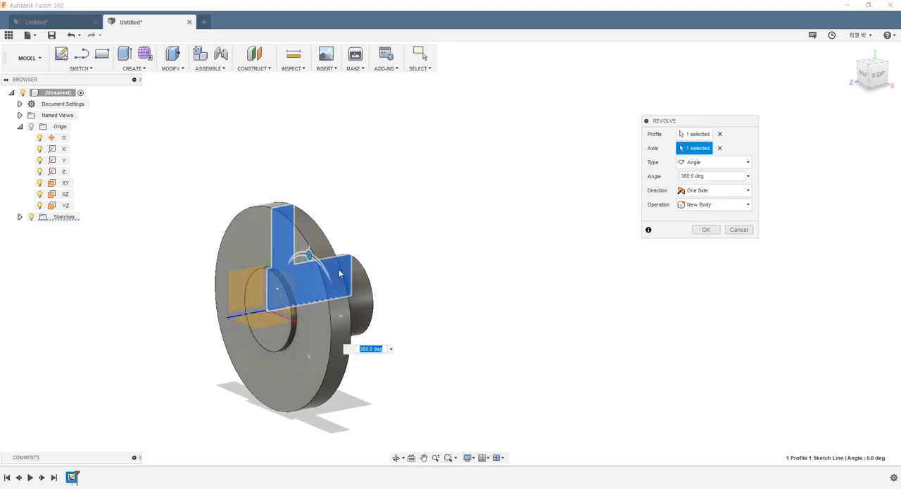
middle_click_drag(338, 273, 442, 223, "shift")
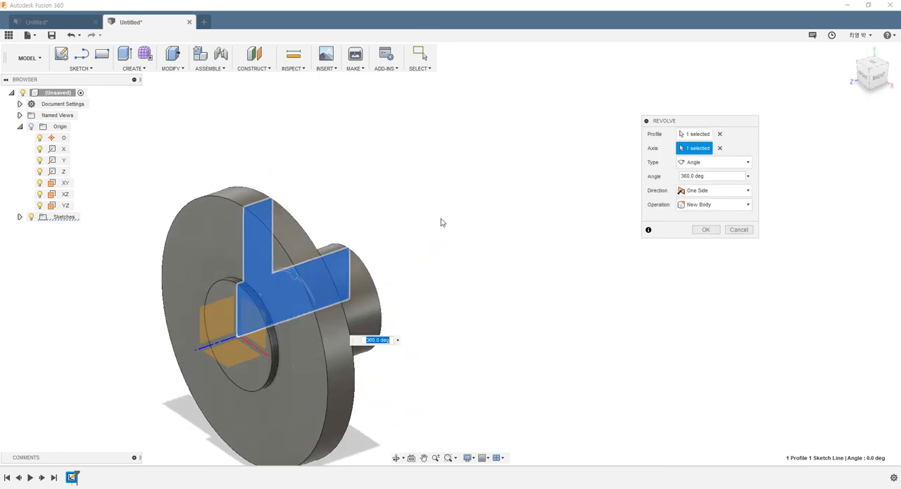
left_click(706, 229)
- Start a new sketch on the large disc's front annular face, around the short raised boss
middle_click_drag(493, 265, 429, 234, "shift")
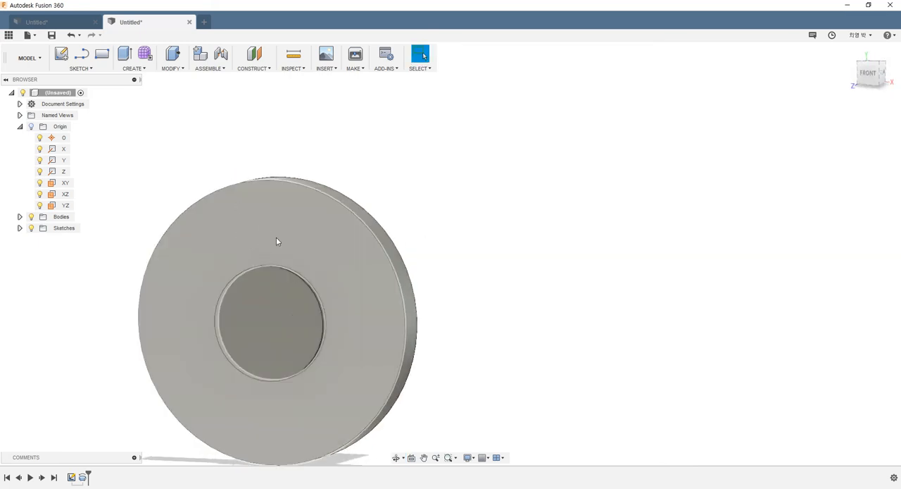
mouse_move(481, 193)
middle_mouse_down("shift")
mouse_move(507, 203)
mouse_move(498, 194)
middle_mouse_up("shift")
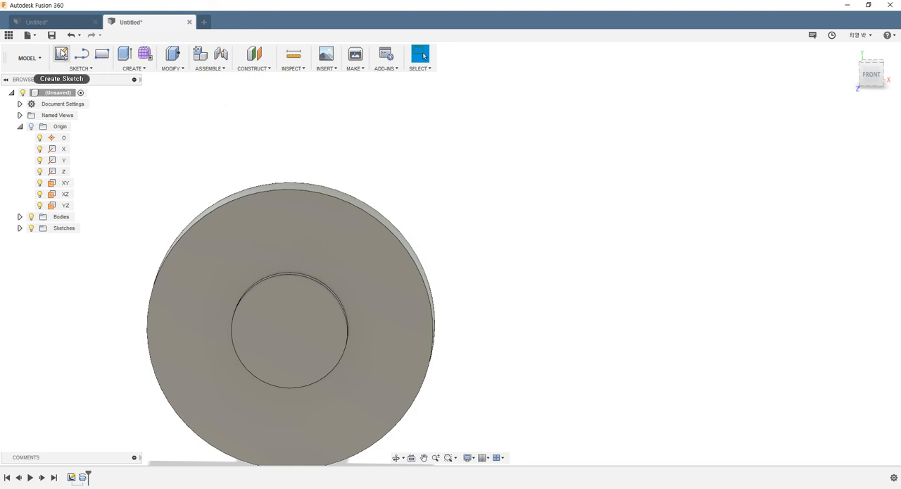
left_click(62, 55)
left_click(261, 227)
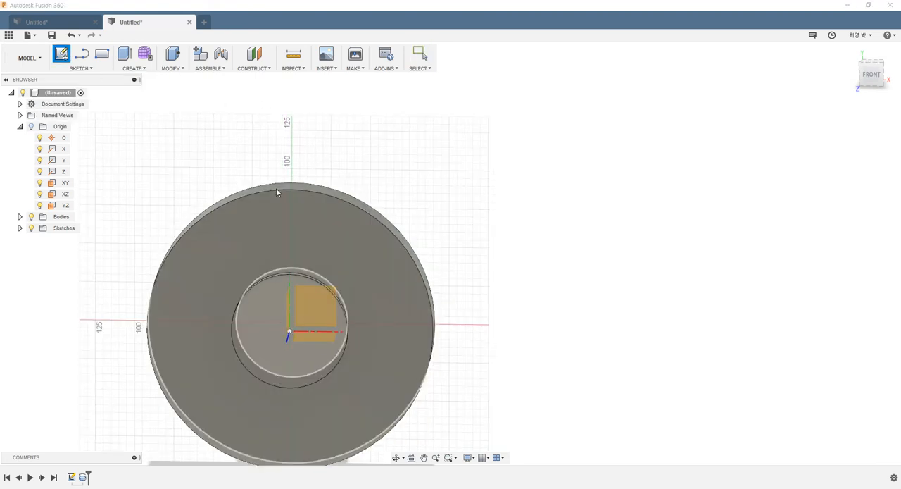
middle_click_drag(276, 188, 227, 205, "shift")
scroll(213, 303, "up", 4)
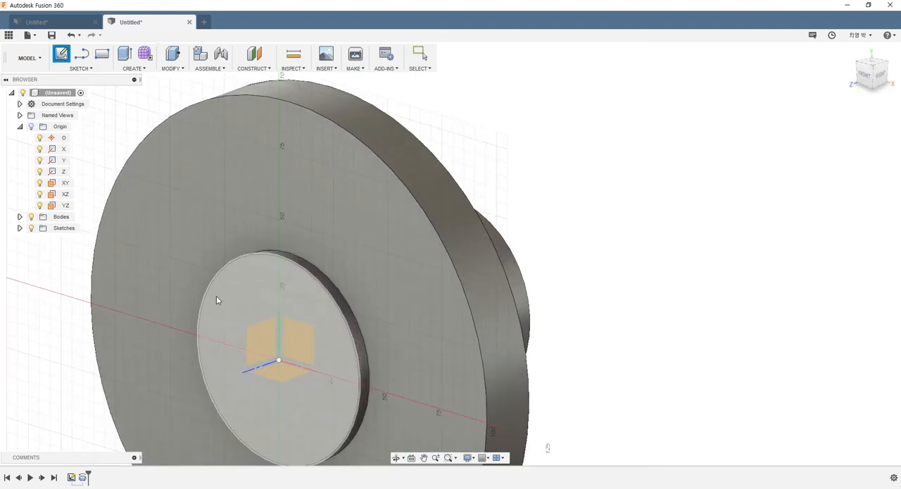
middle_click_drag(227, 243, 219, 176, "shift")
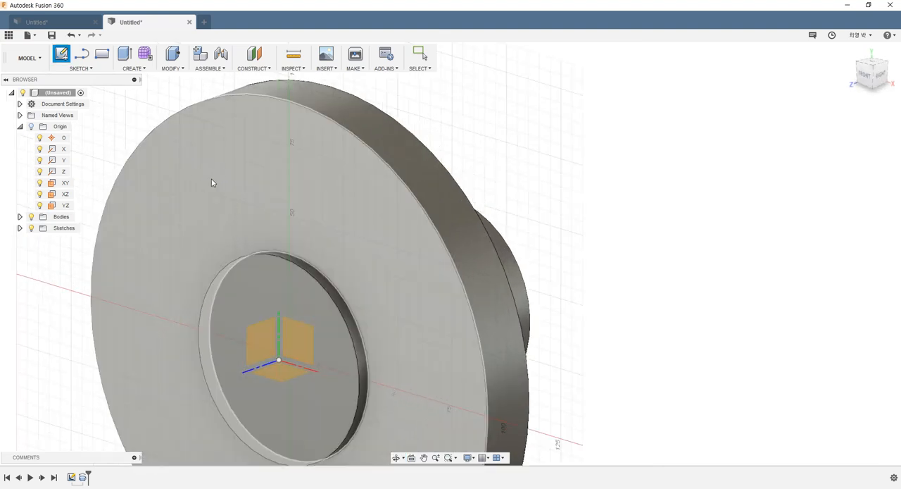
left_click(214, 177)
scroll(413, 222, "down", 3)
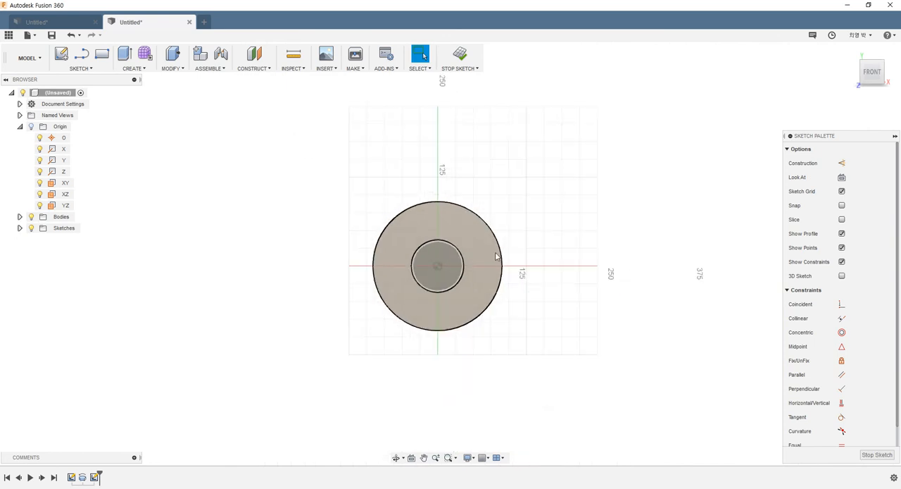
- Draw a vertical construction line from the origin up to the disc's outer edge, 91 mm long
scroll(489, 244, "up", 4)
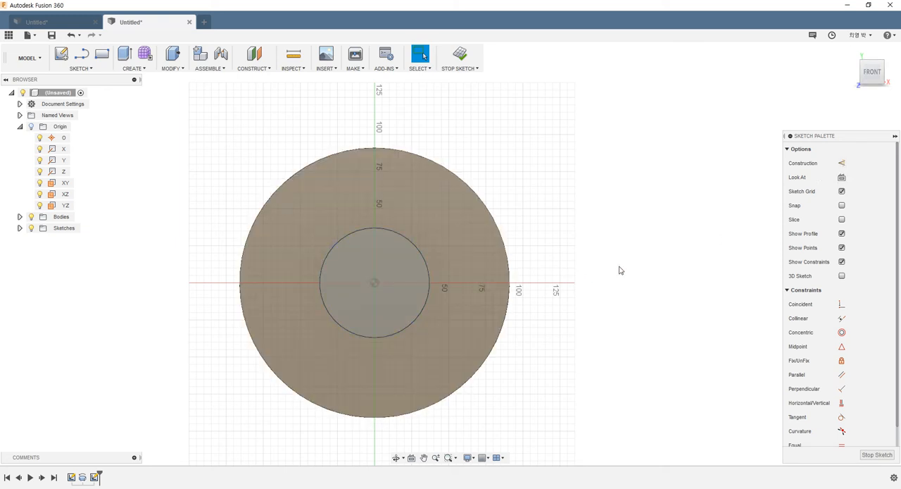
left_click(841, 164)
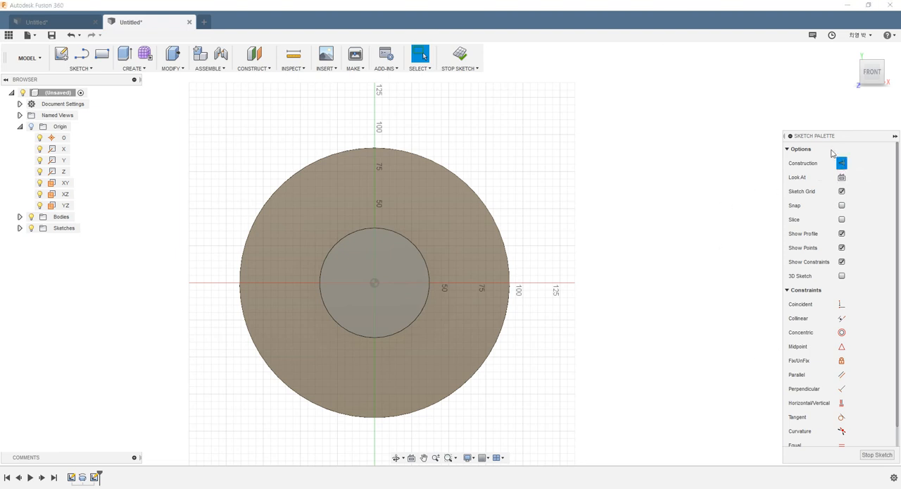
left_click(82, 54)
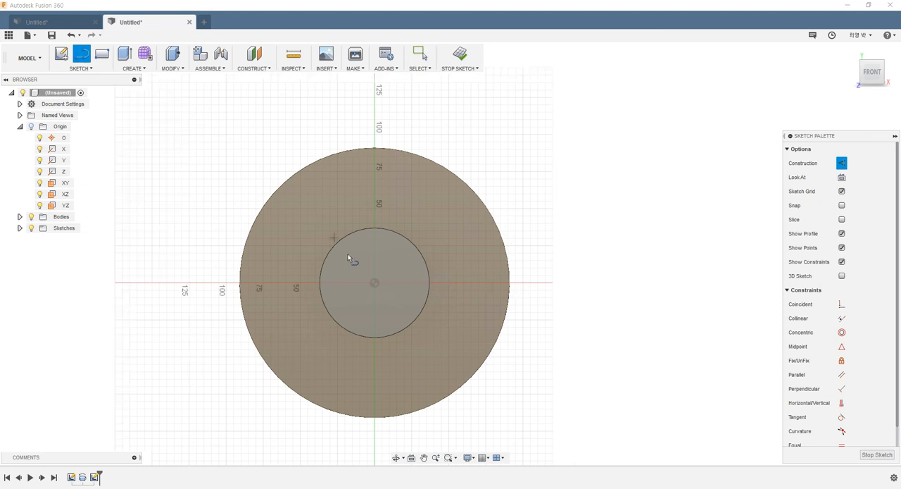
left_click(373, 282)
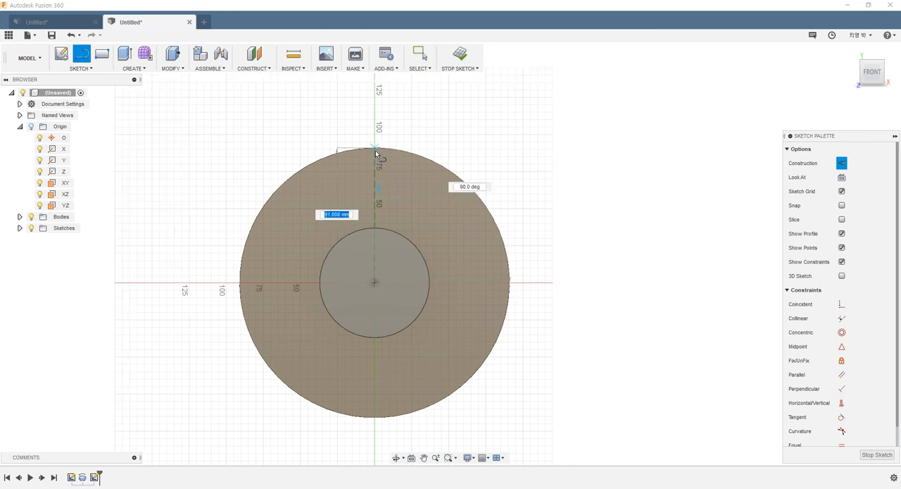
double_click(376, 147)
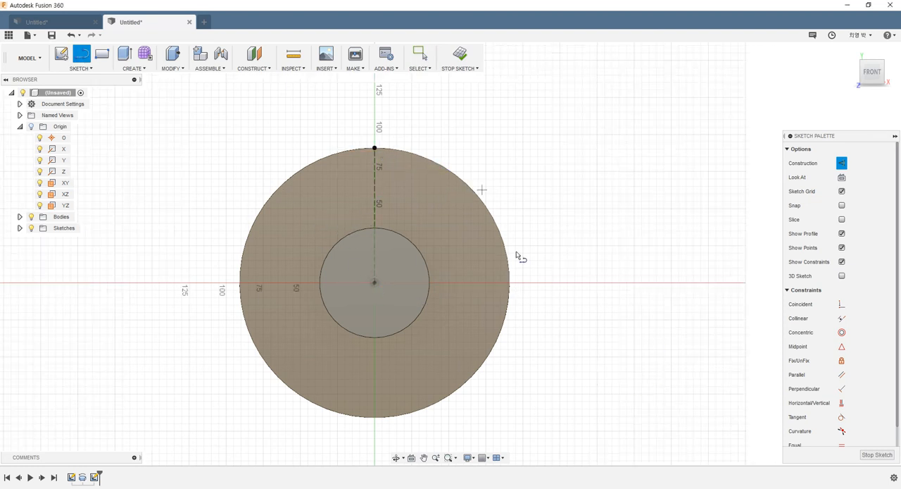
- Draw a construction circle about 141 mm in diameter centred on the origin, between the boss and the disc's outer edge
left_click(82, 68)
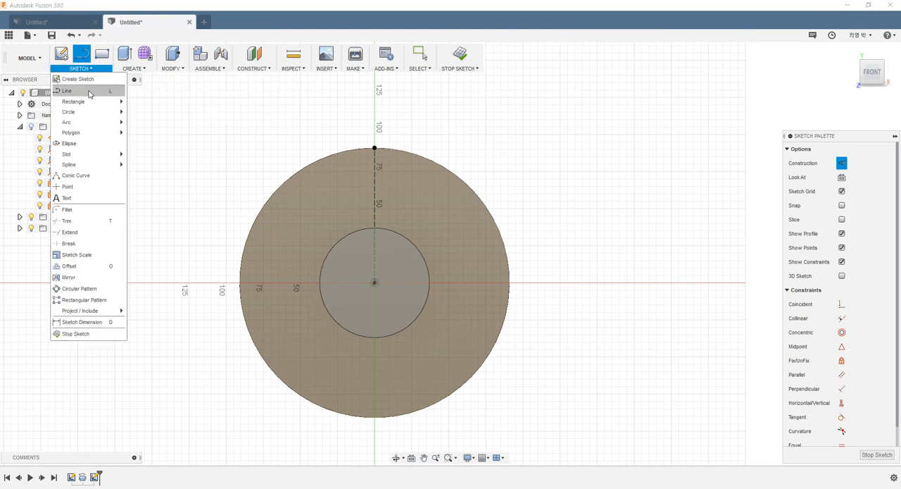
mouse_move(99, 112)
left_click(148, 113)
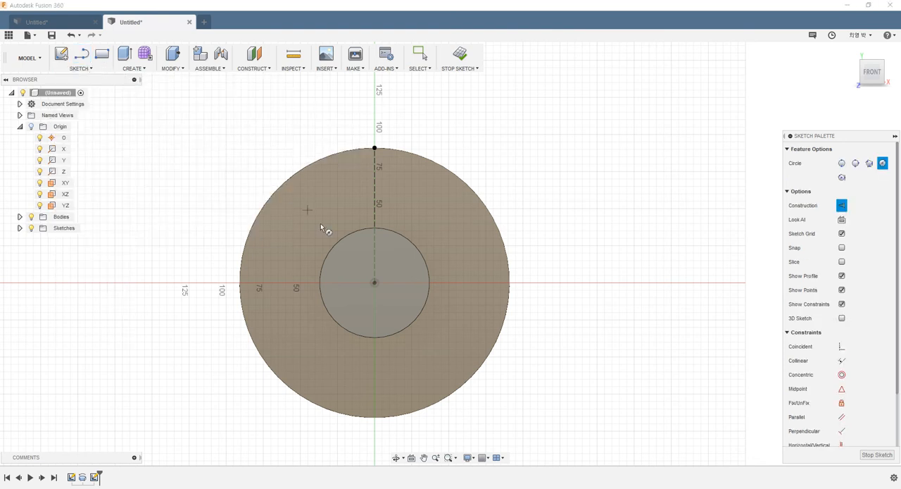
left_click(374, 282)
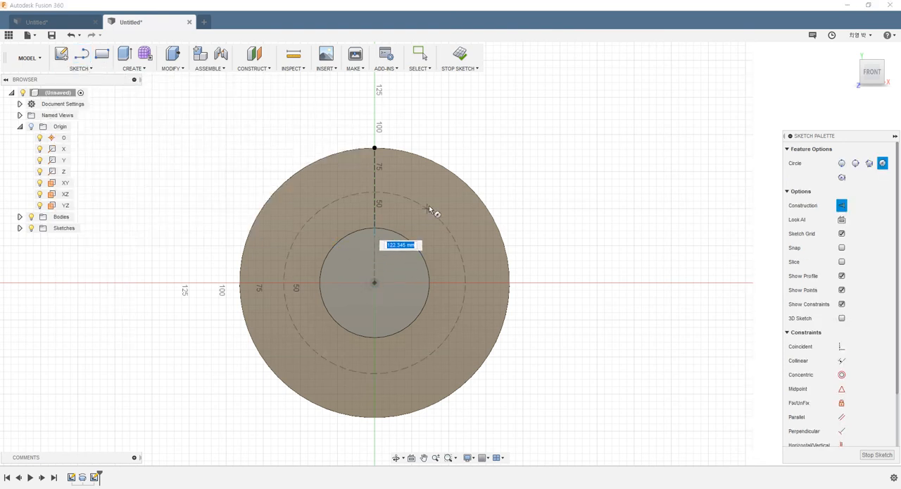
left_click(434, 197)
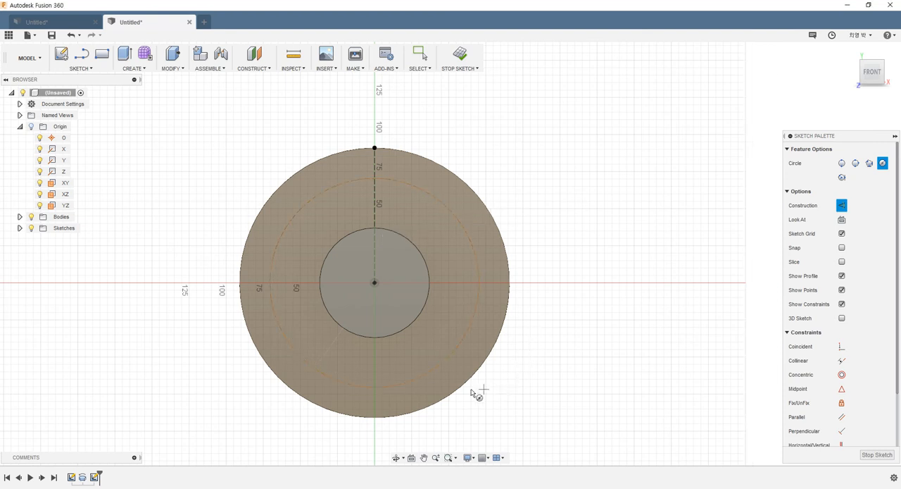
key("Escape")
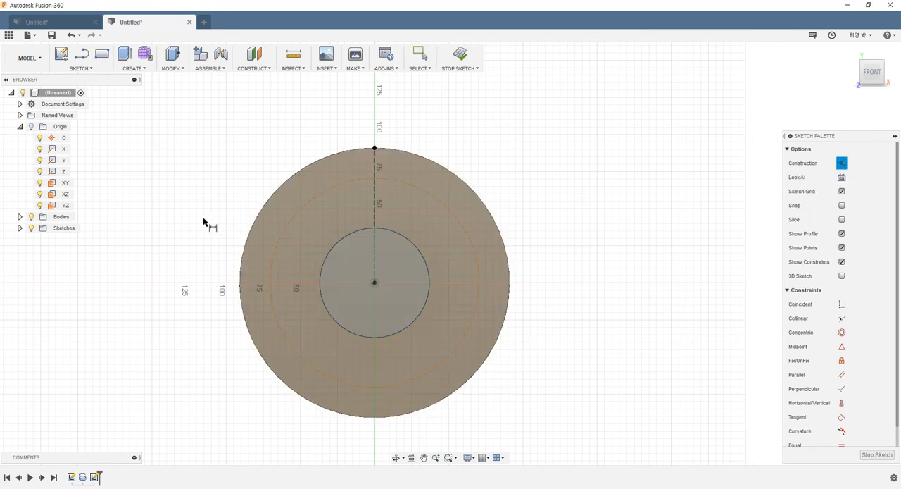
- Dimension the construction circle's diameter as 136 mm
key("d")
left_click(282, 235)
left_click(218, 185)
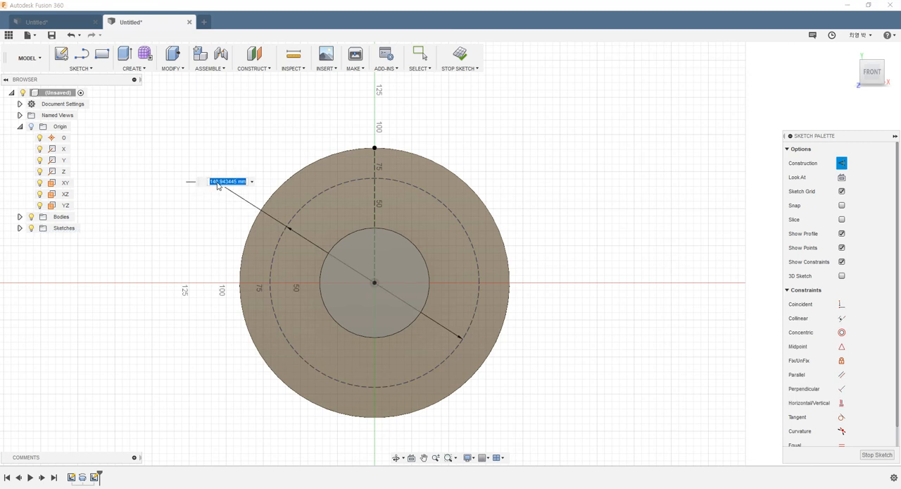
type("136")
key("Return")
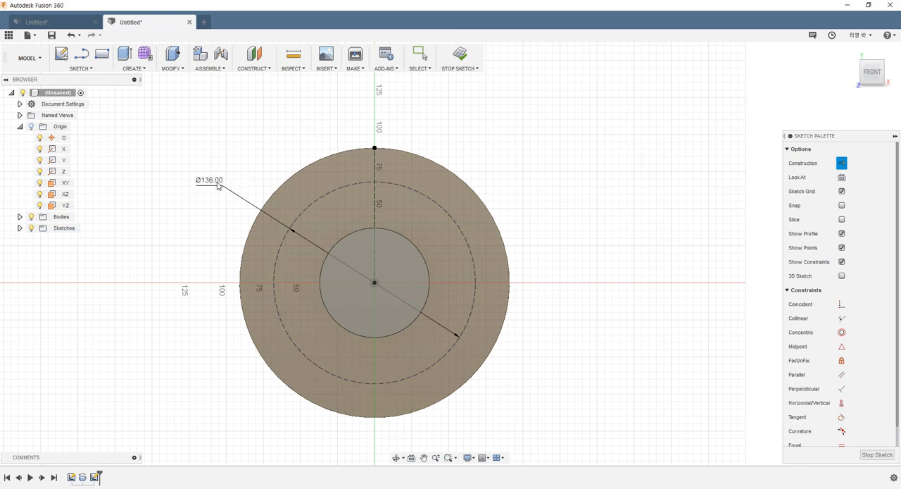
key("Escape")
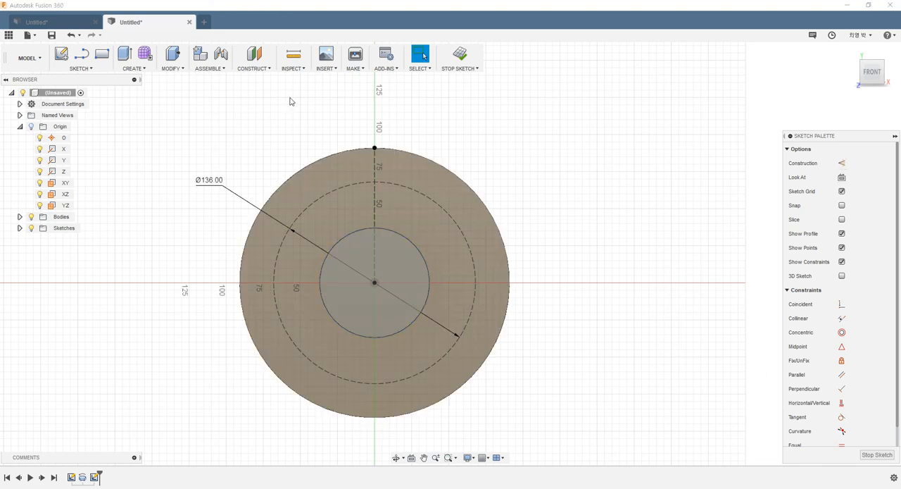
- Draw a regular circle about 12 mm in diameter, centred where the vertical construction line crosses the construction circle
scroll(481, 140, "up", 2)
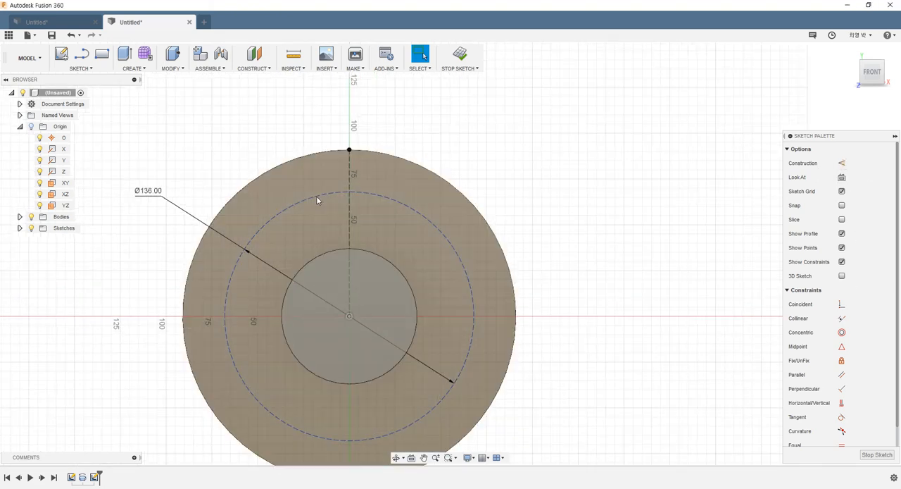
left_click(317, 200)
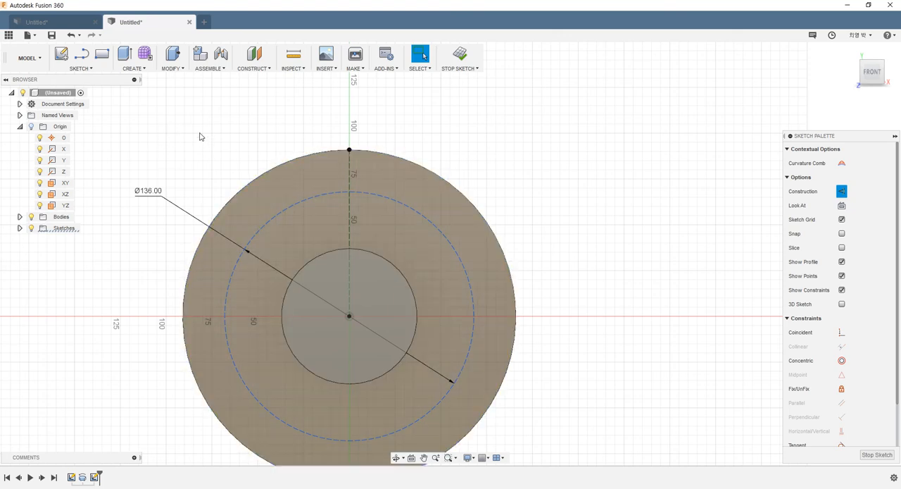
scroll(234, 141, "up", 2)
scroll(535, 130, "up", 2)
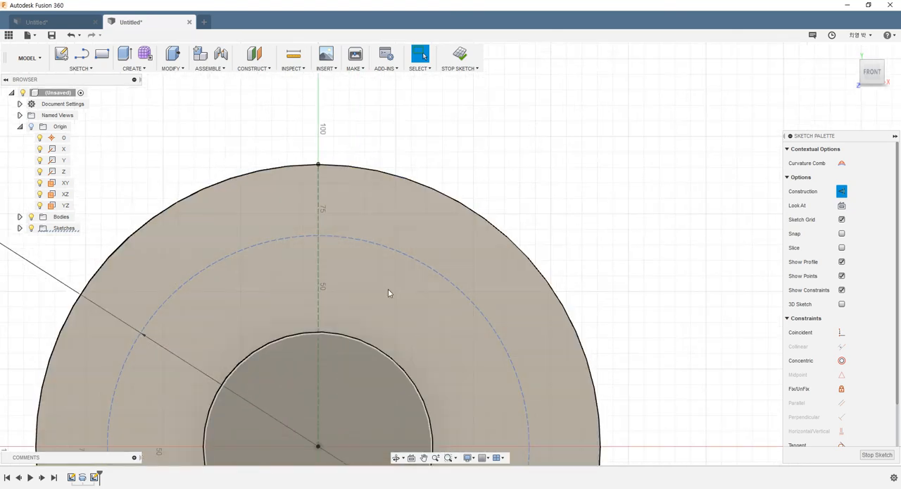
scroll(436, 112, "up", 2)
key("c")
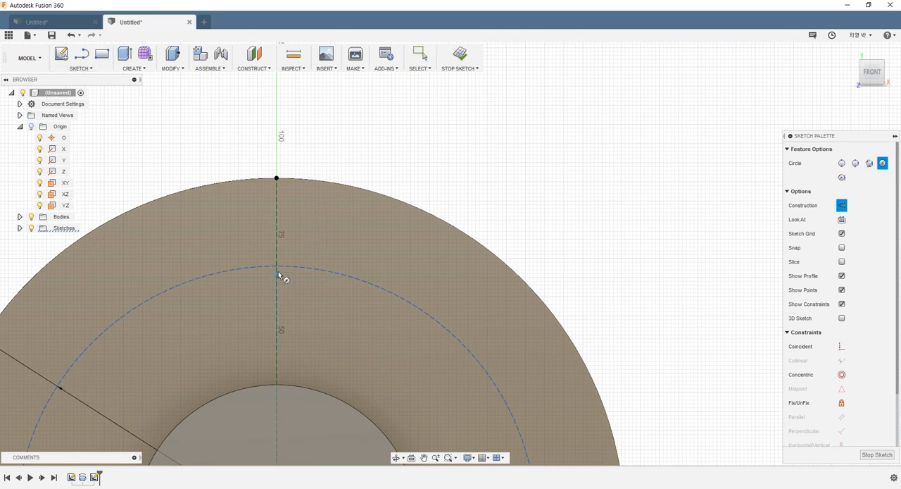
scroll(277, 269, "up", 2)
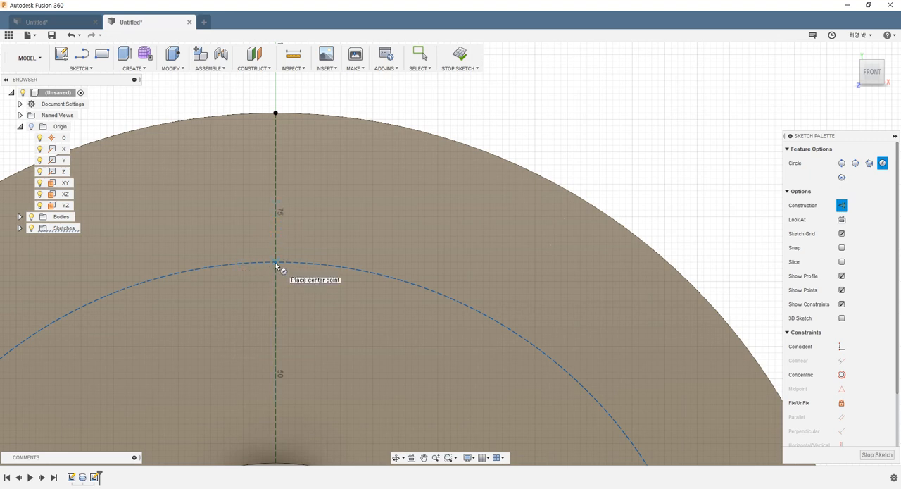
left_click(276, 262)
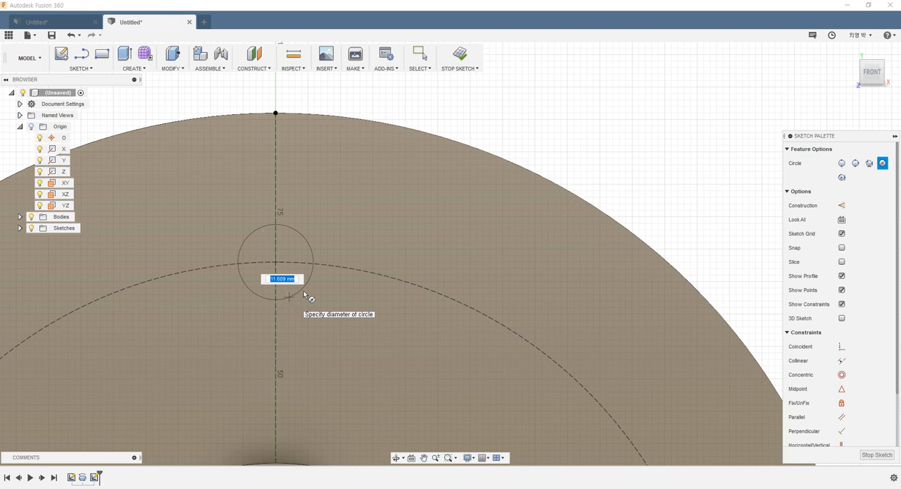
left_click(303, 290)
scroll(330, 134, "down", 3)
scroll(323, 120, "up", 1)
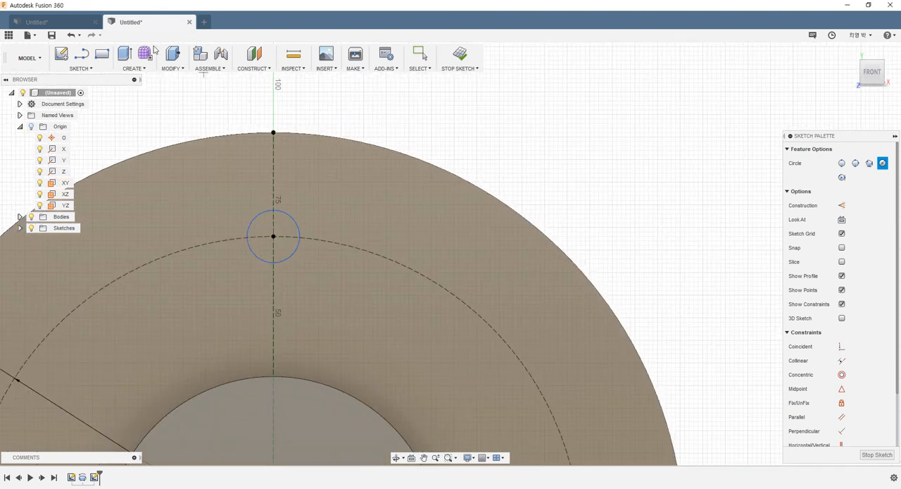
- Draw a line about 22 mm long from the small circle's left side up to the disc's outer edge
left_click(80, 57)
scroll(261, 218, "up", 3)
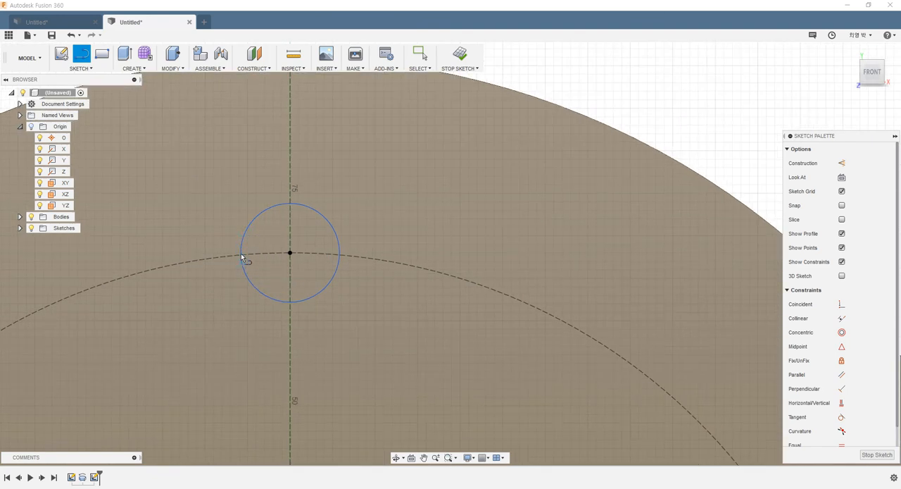
scroll(241, 258, "up", 4)
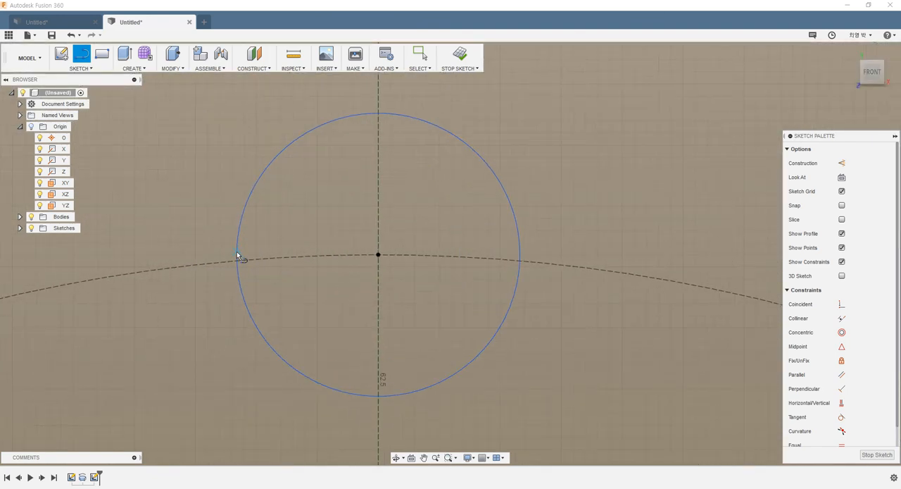
scroll(236, 255, "down", 3)
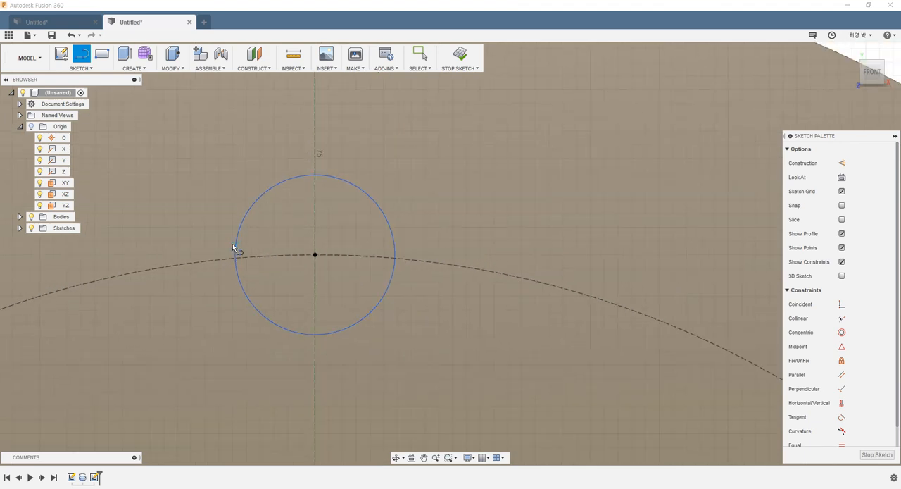
scroll(235, 250, "up", 1)
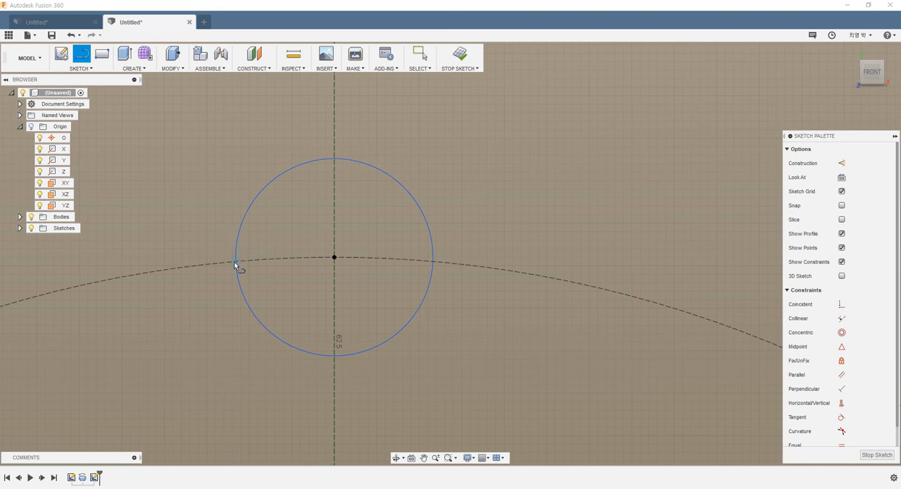
scroll(235, 263, "up", 10)
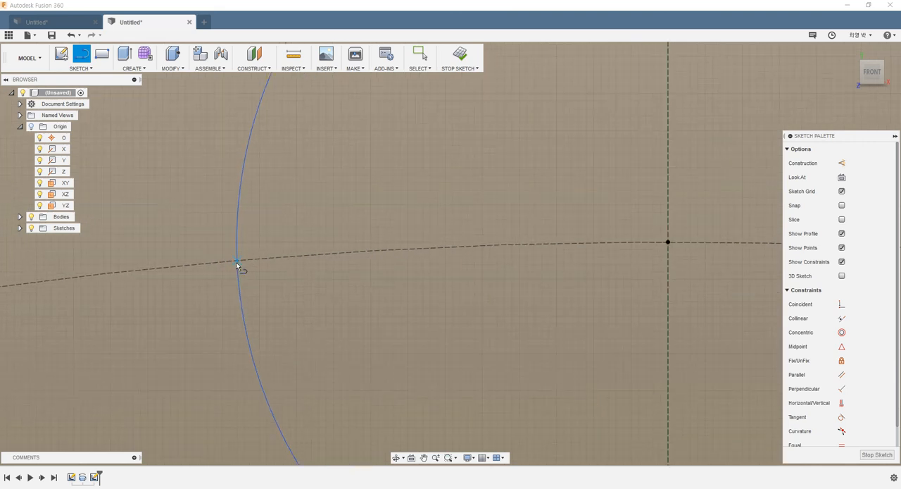
scroll(238, 260, "down", 12)
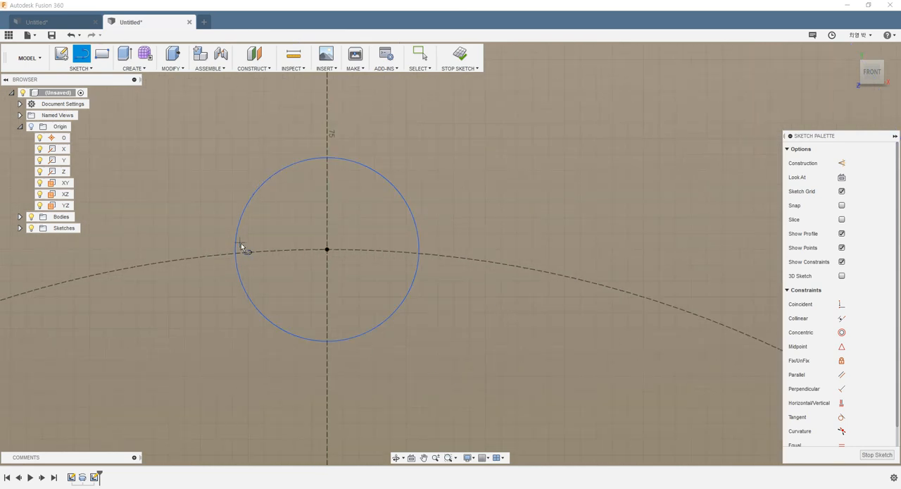
scroll(266, 245, "up", 4)
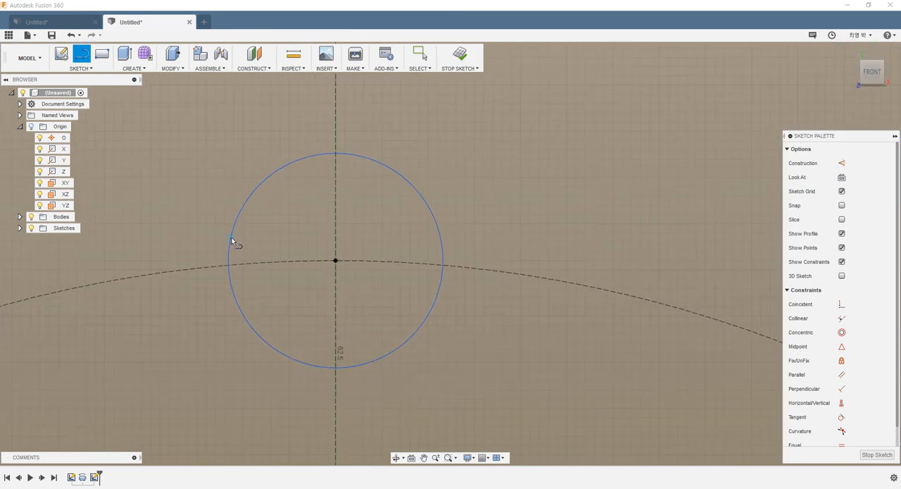
left_click(231, 237)
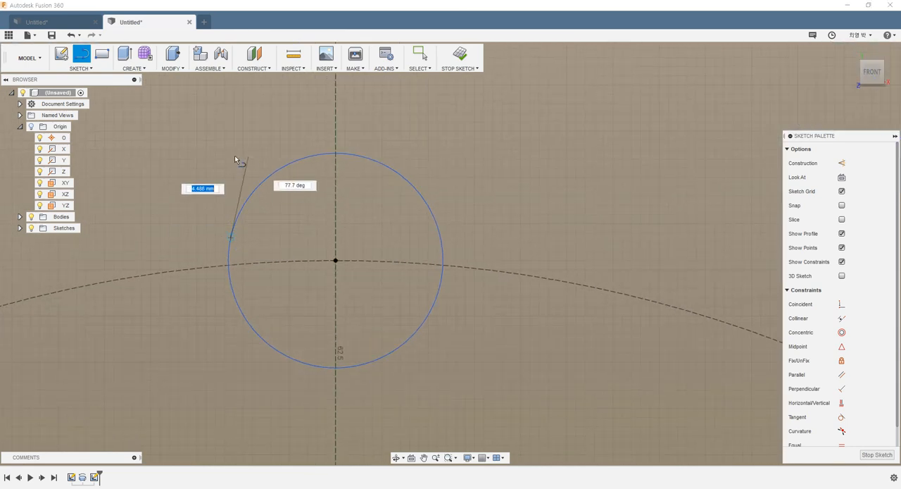
scroll(233, 156, "down", 6)
scroll(234, 155, "down", 3)
middle_click_drag(235, 167, 234, 281)
scroll(231, 227, "up", 3)
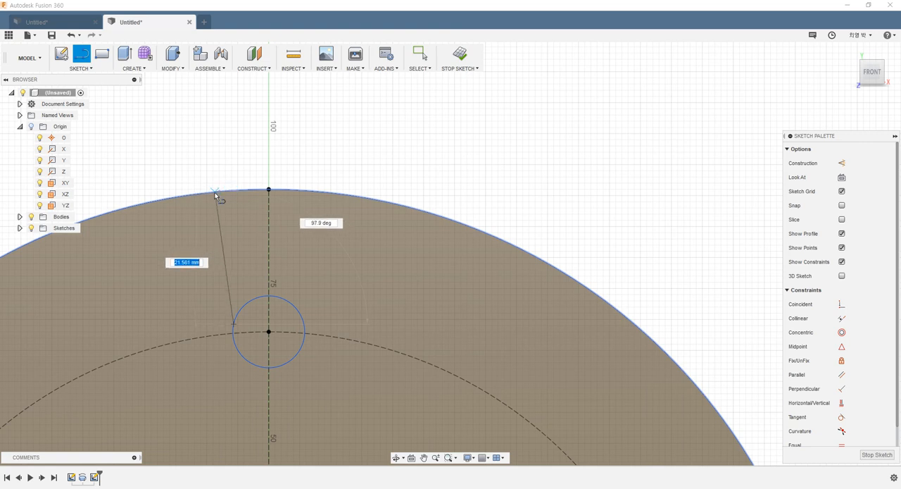
left_click(217, 191)
scroll(216, 191, "up", 1)
key("Escape")
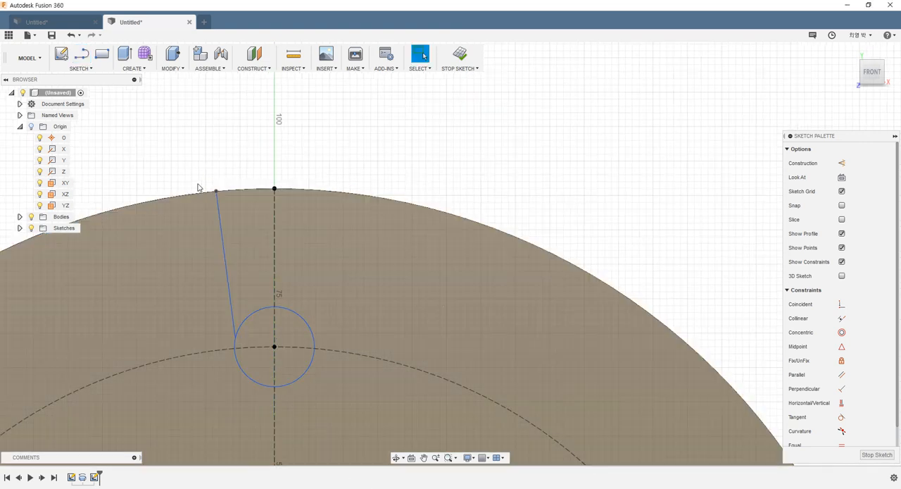
left_click_drag(192, 174, 258, 348)
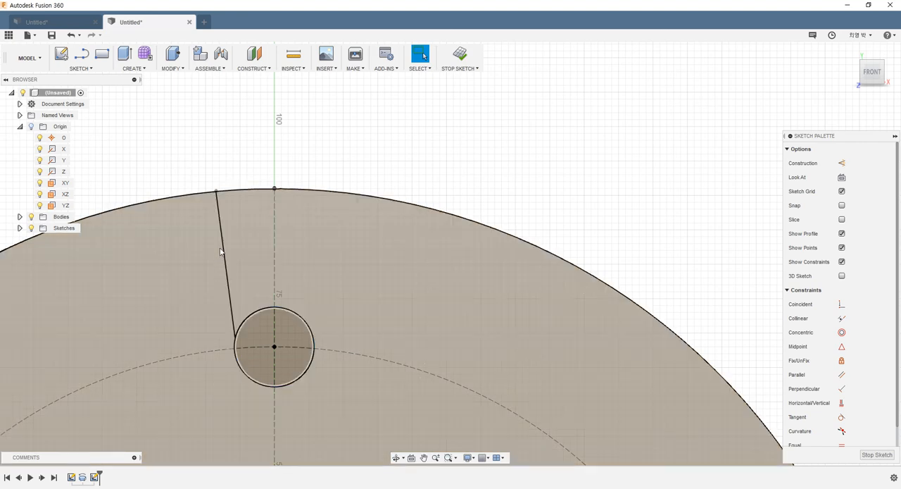
left_click(221, 251)
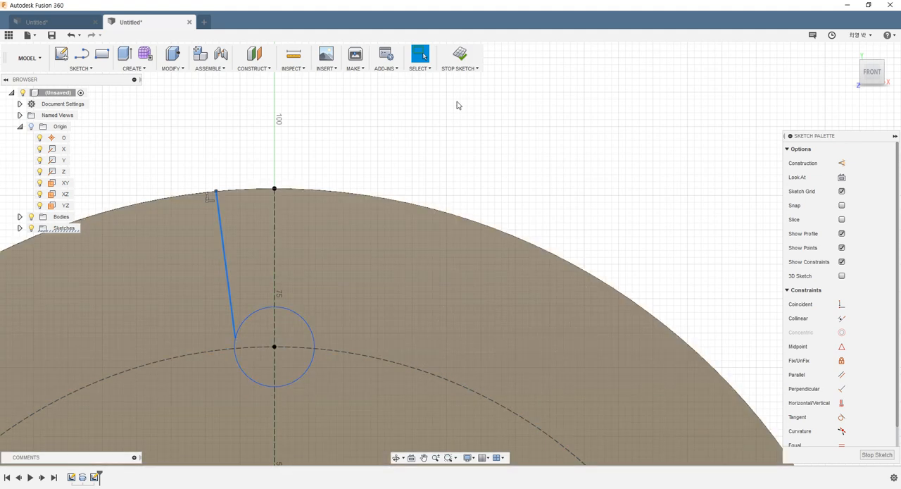
left_click(432, 192)
- Constrain the slanted line's lower endpoint to lie horizontally level with the small circle's centre
scroll(855, 336, "down", 1)
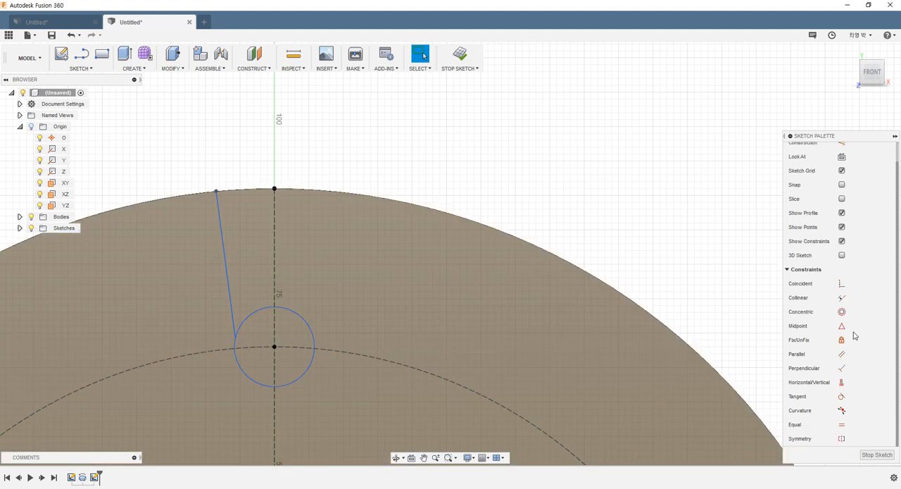
left_click(842, 382)
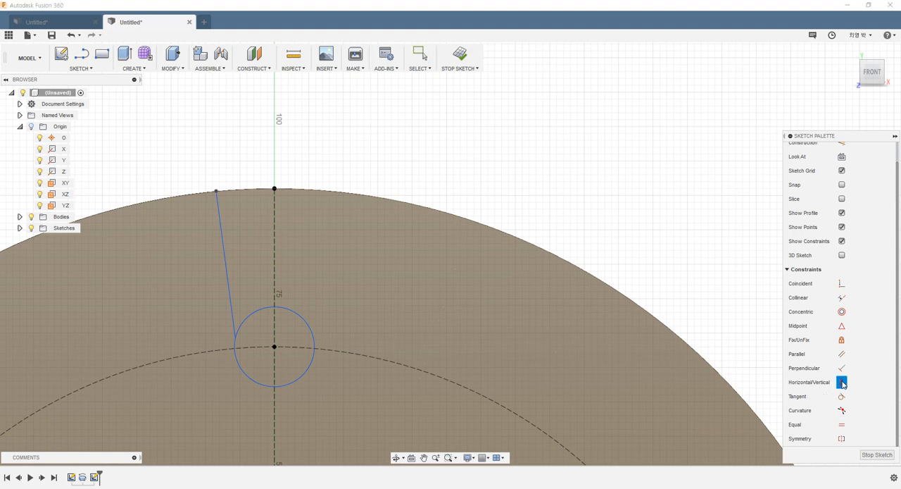
left_click(236, 339)
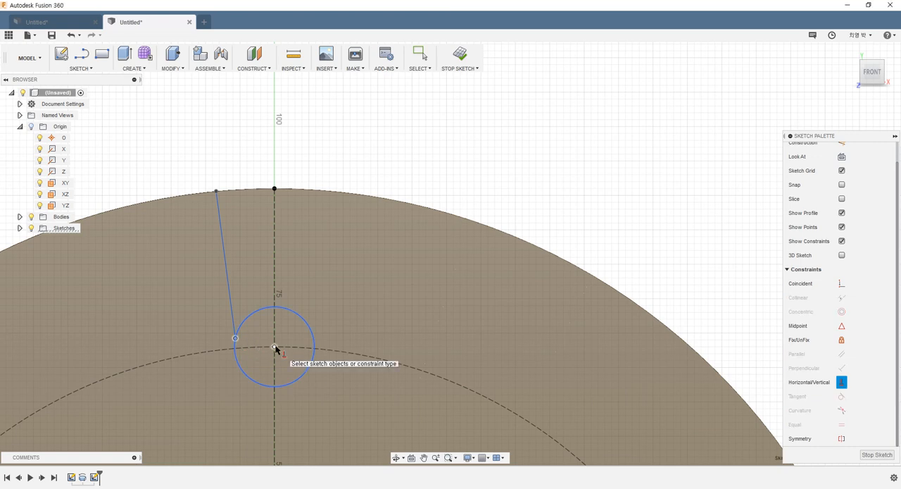
left_click(274, 346)
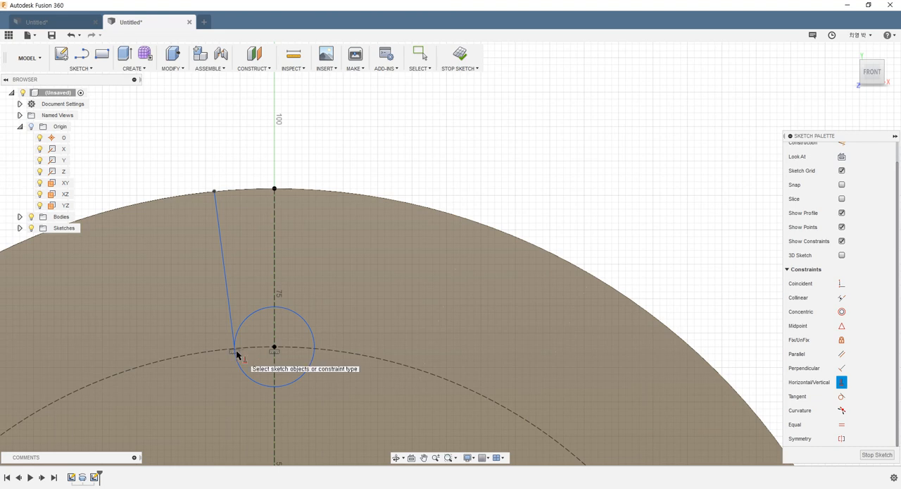
scroll(236, 354, "up", 10)
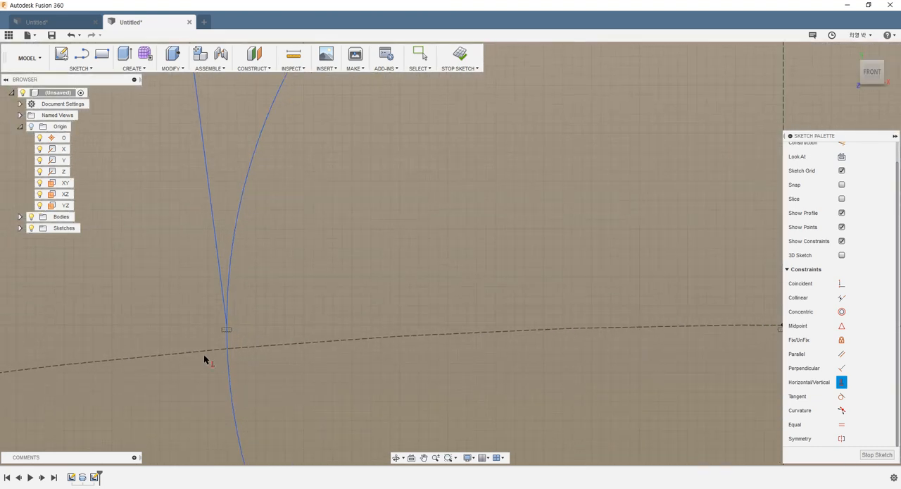
scroll(208, 354, "up", 3)
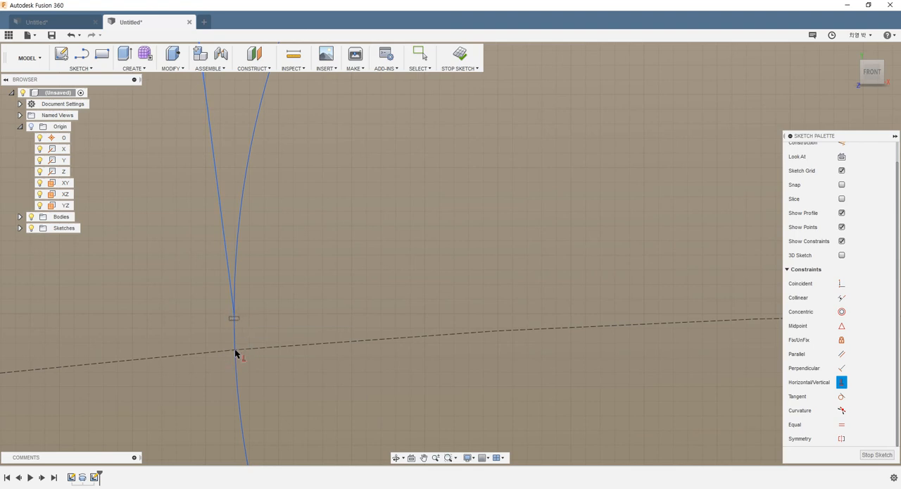
scroll(249, 352, "down", 4)
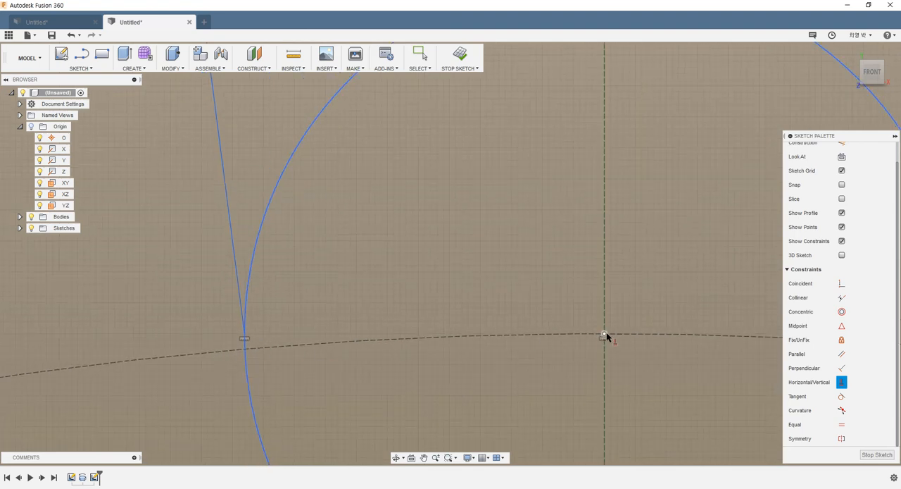
left_click(605, 334)
scroll(298, 326, "down", 8)
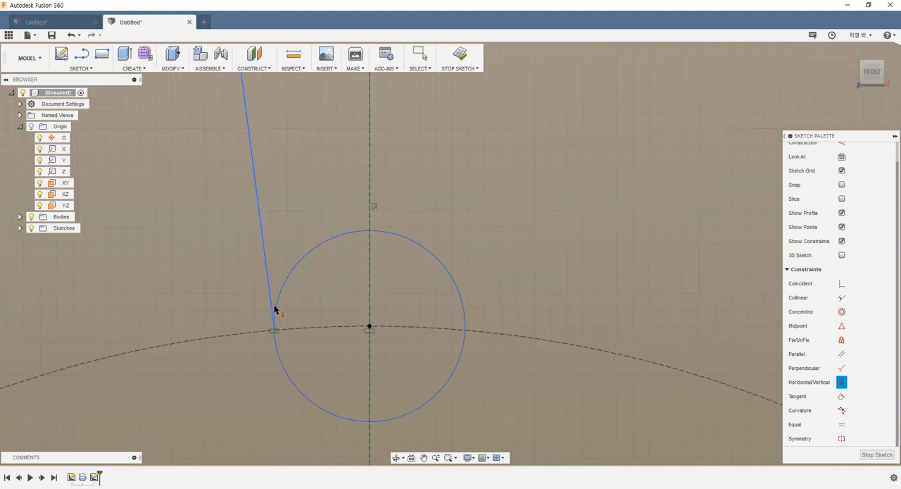
- Apply a Horizontal/Vertical constraint to make the slanted line between the small circle and the disc's edge vertical
left_click(273, 310)
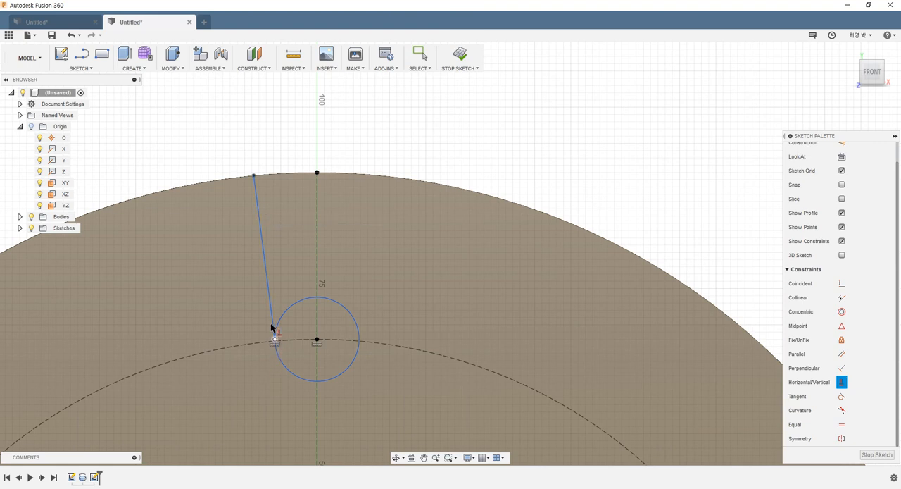
left_click(263, 255)
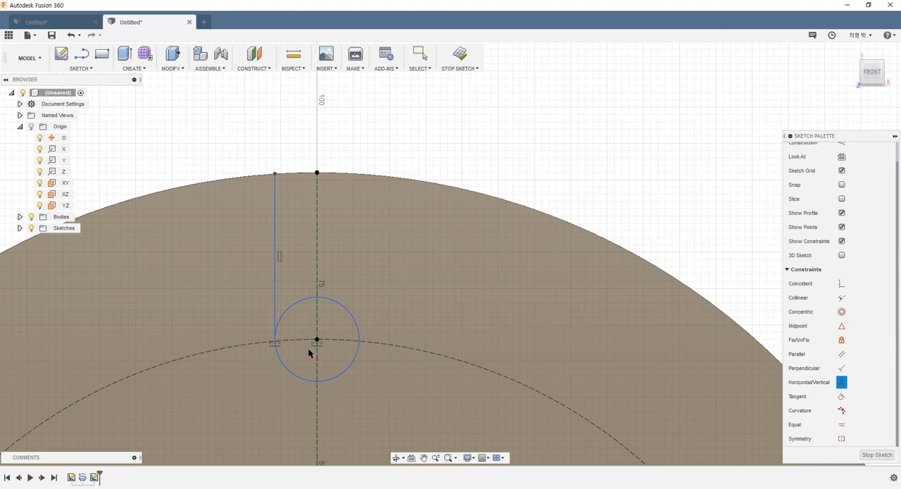
key("Escape")
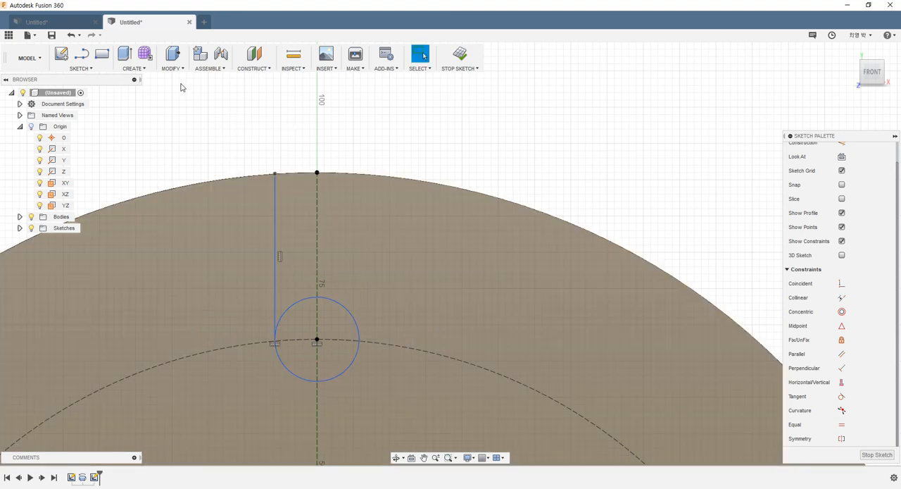
- Mirror the vertical line beside the small circle about the vertical construction line
left_click(83, 68)
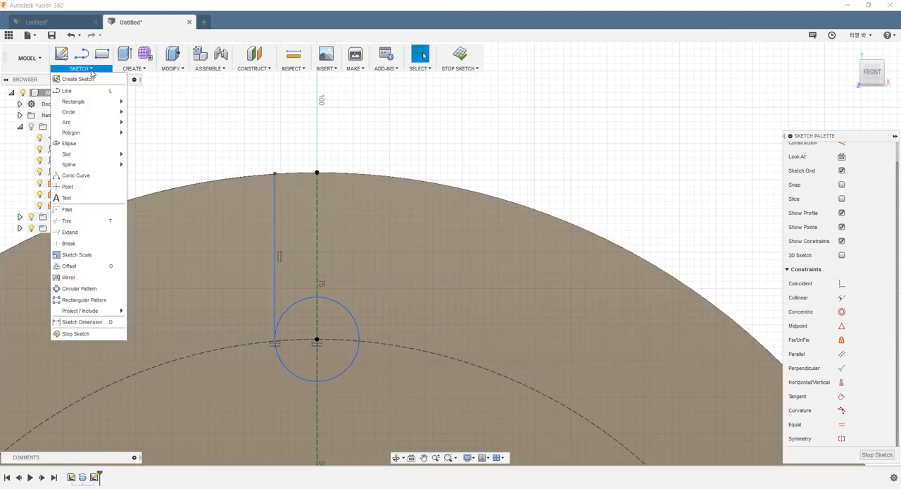
left_click(70, 278)
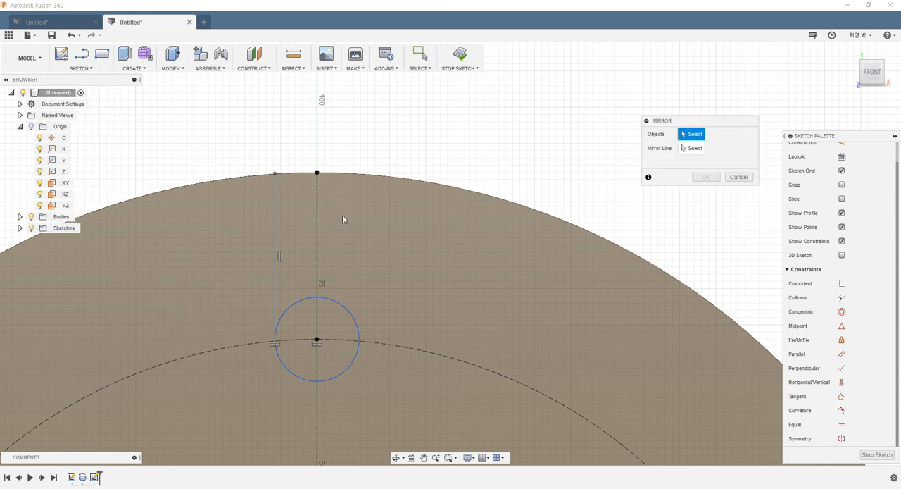
left_click(275, 226)
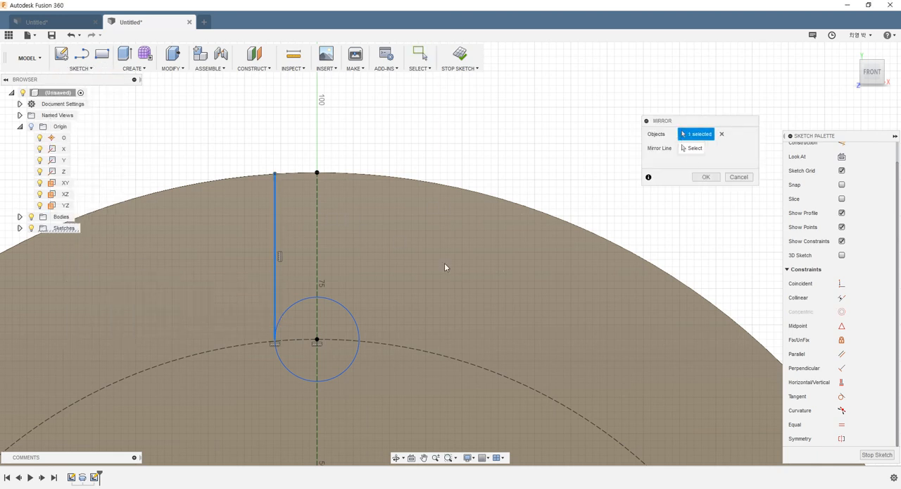
left_click(694, 148)
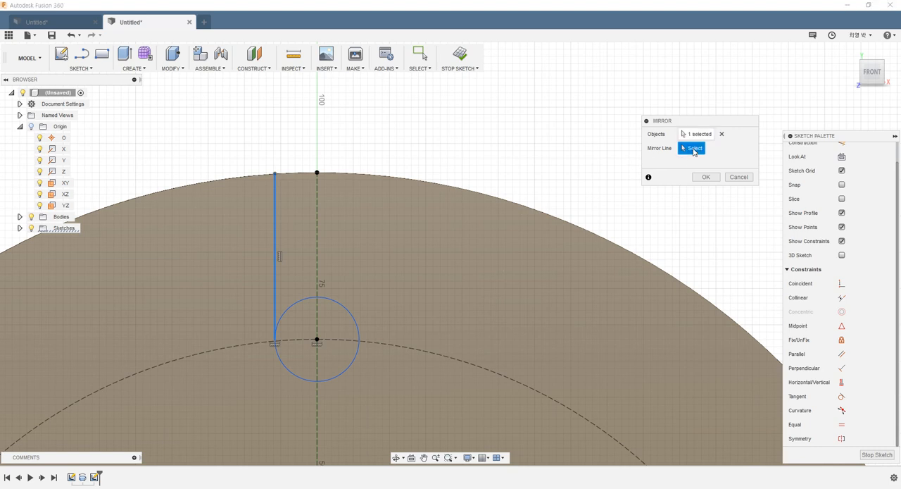
left_click(316, 238)
left_click(704, 178)
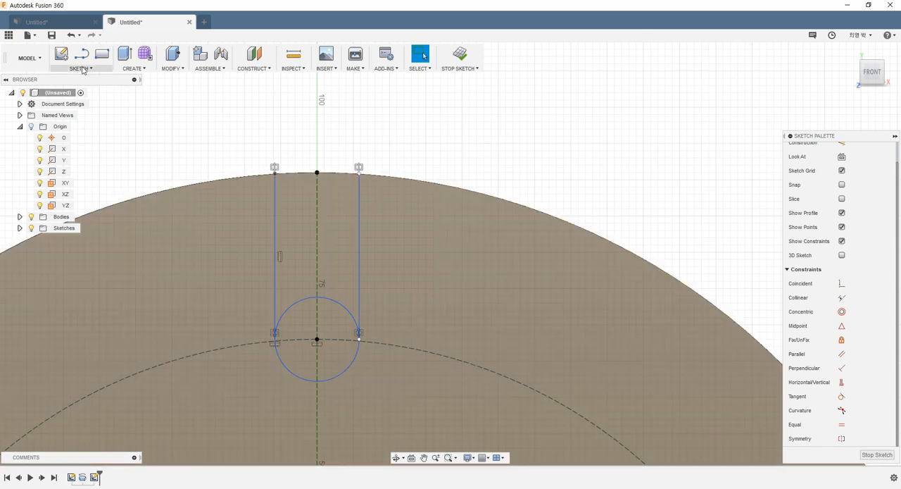
- Draw a 3-point arc spanning about 12 mm between the two lines' upper ends, passing through the construction line's top endpoint
left_click(82, 70)
mouse_move(105, 123)
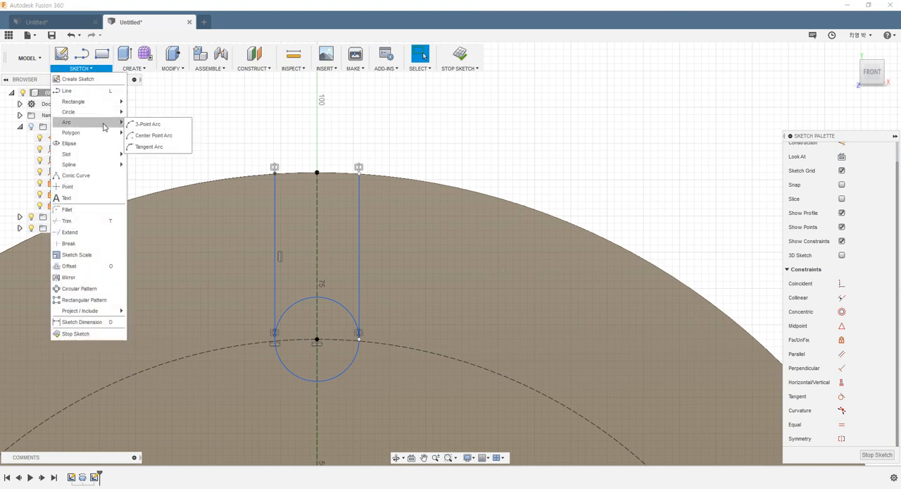
left_click(143, 125)
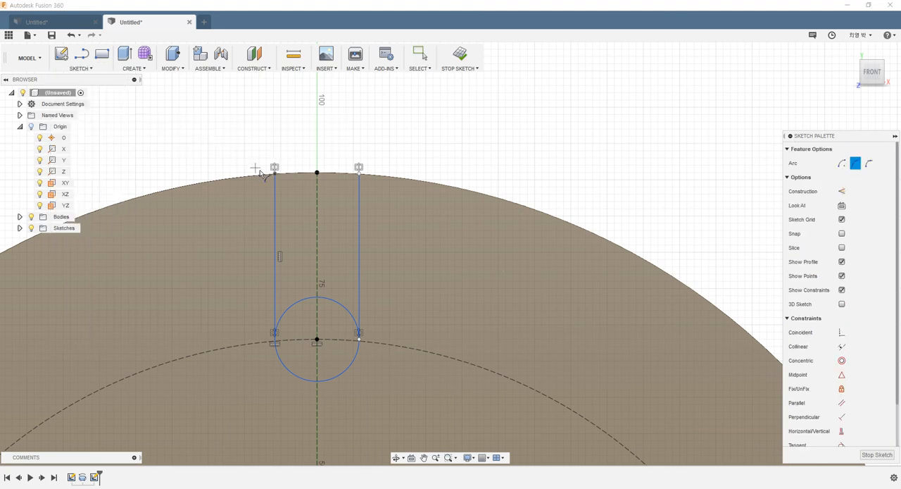
left_click(275, 168)
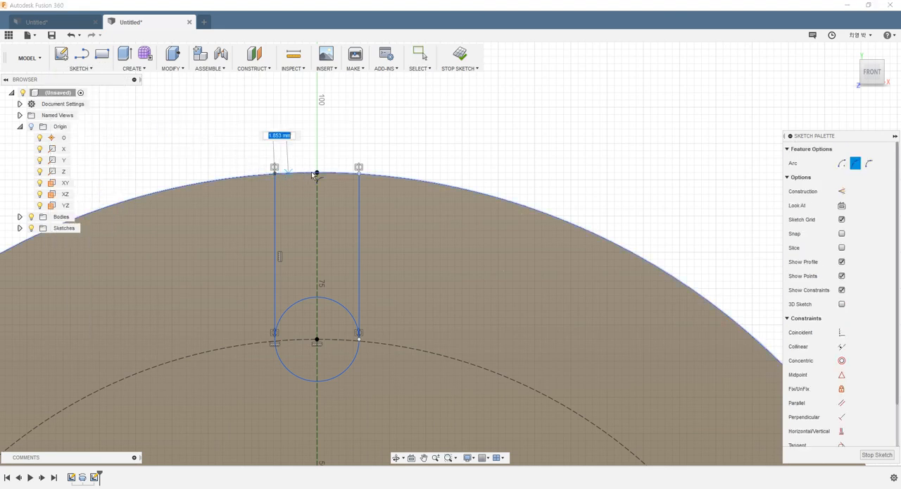
left_click(359, 171)
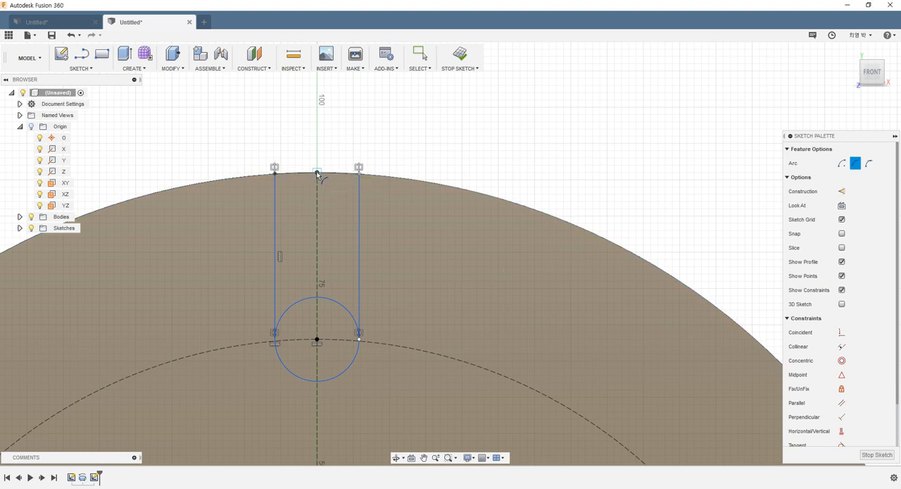
left_click(317, 173)
key("Escape")
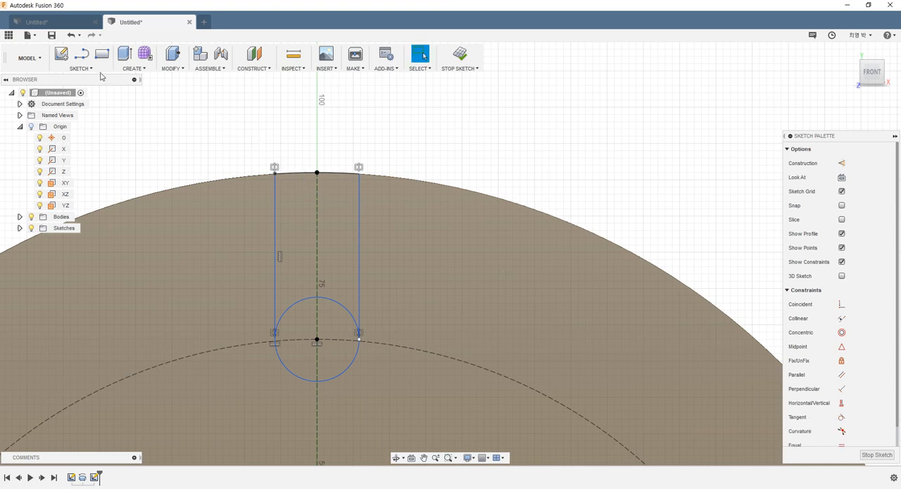
- Trim away the upper half of the small circle between the two vertical lines to form the slot's rounded end
left_click(88, 69)
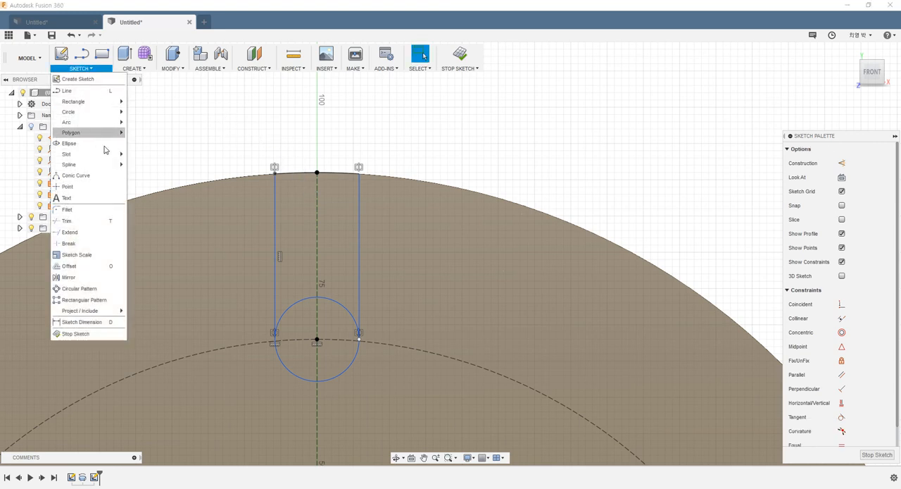
left_click(99, 220)
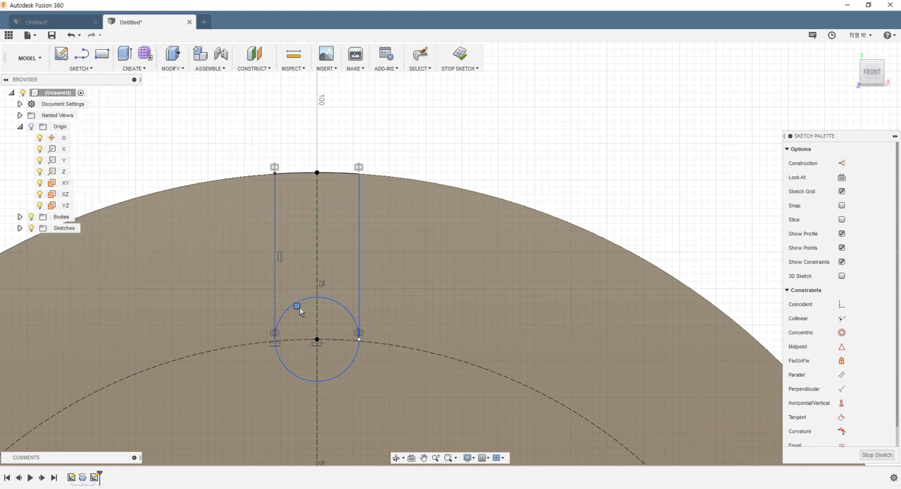
left_click(296, 305)
left_click(344, 293)
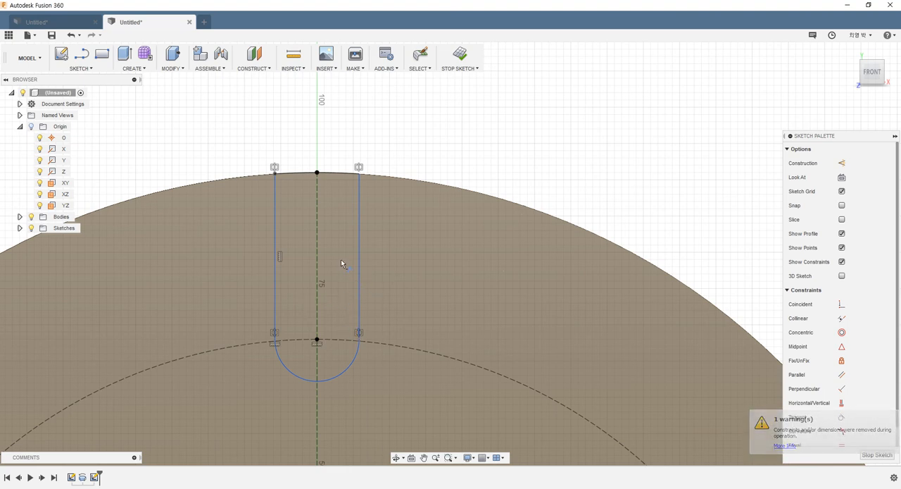
key("Escape")
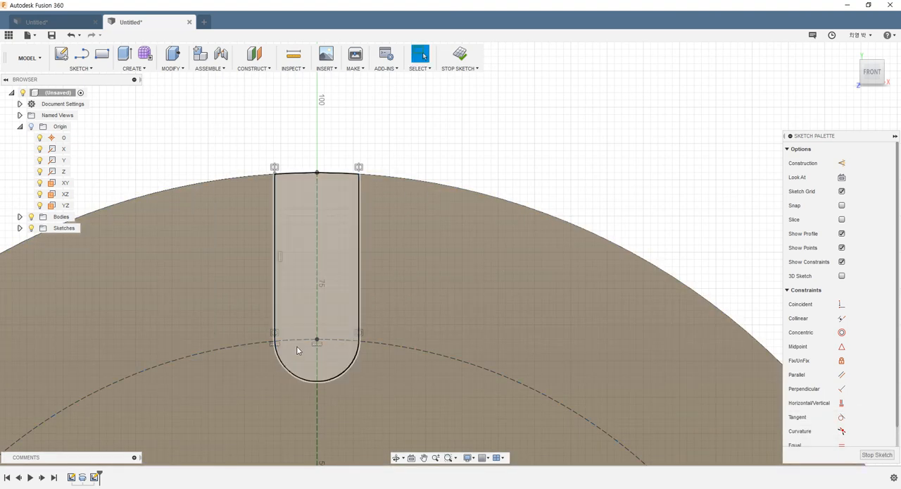
- Enlarge the slot's rounded end freehand so that the slot is about 13 mm wide
left_click(345, 372)
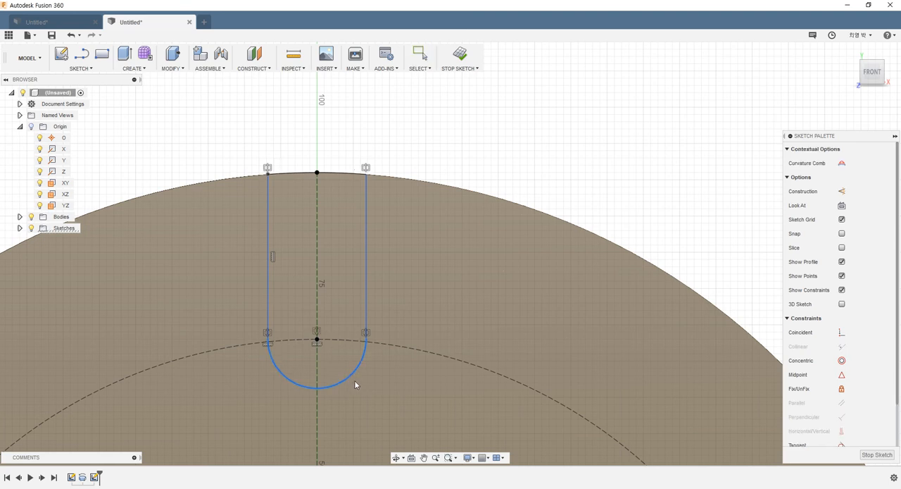
left_click_drag(343, 370, 352, 378)
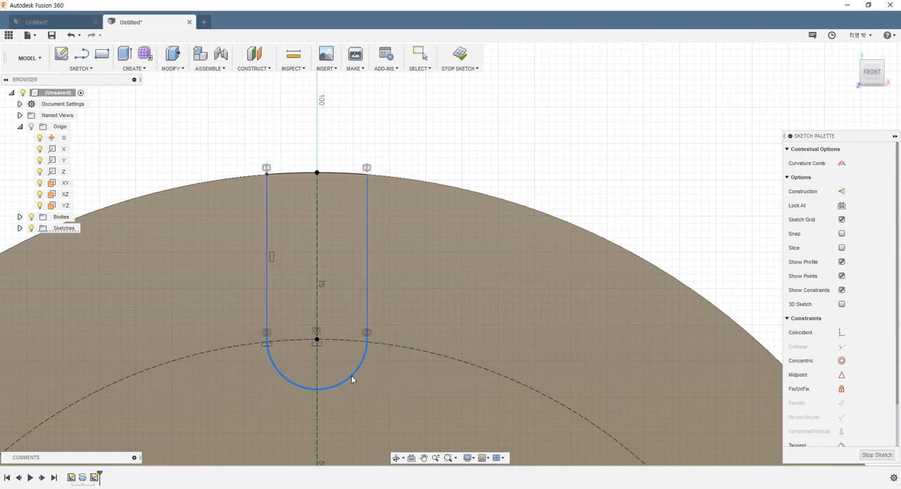
key("Escape")
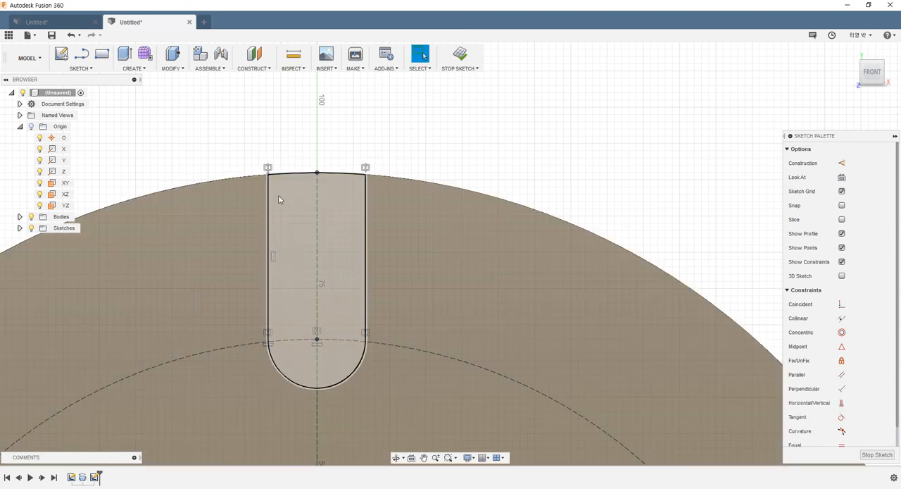
- Dimension the distance between the slot's two vertical lines as 18 mm and finish the sketch
key("d")
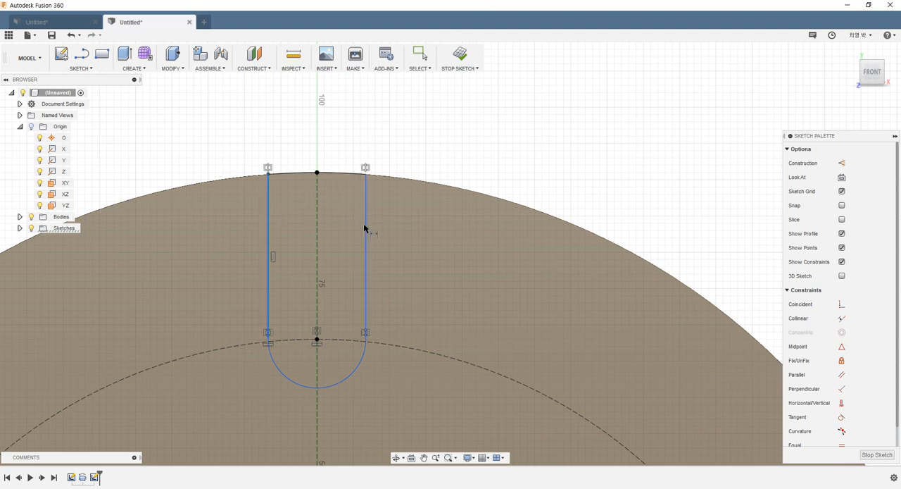
left_click(364, 225)
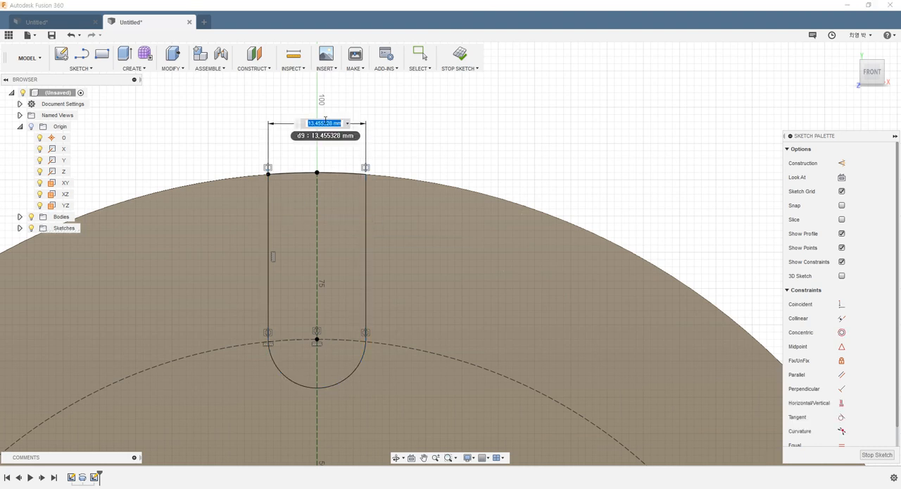
type("8")
key("Return")
scroll(424, 269, "down", 8)
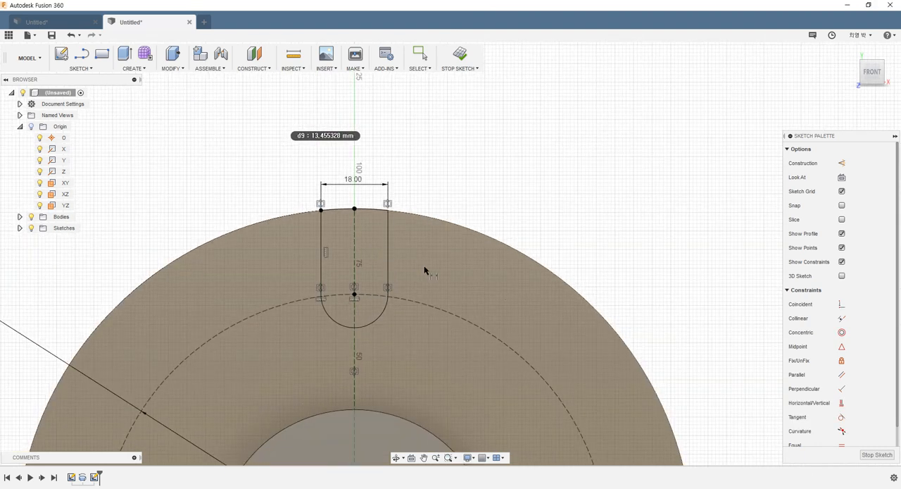
scroll(451, 289, "up", 3)
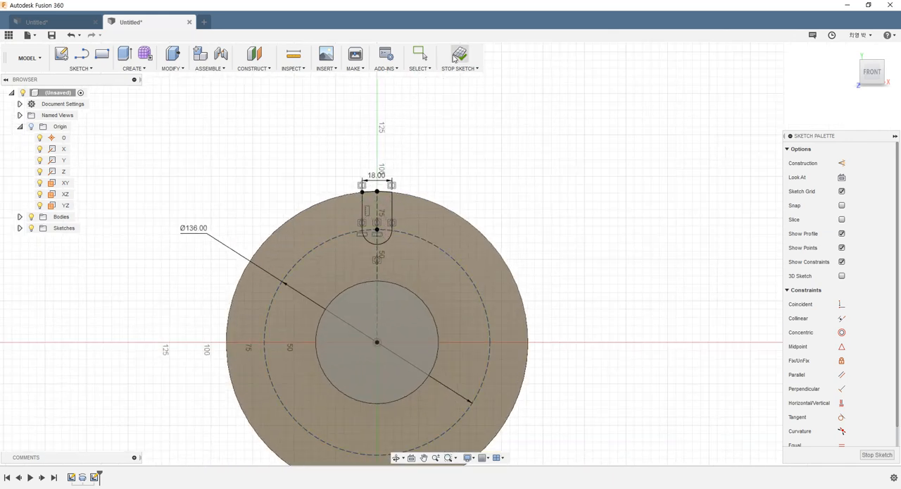
scroll(399, 181, "up", 6)
scroll(365, 279, "up", 1)
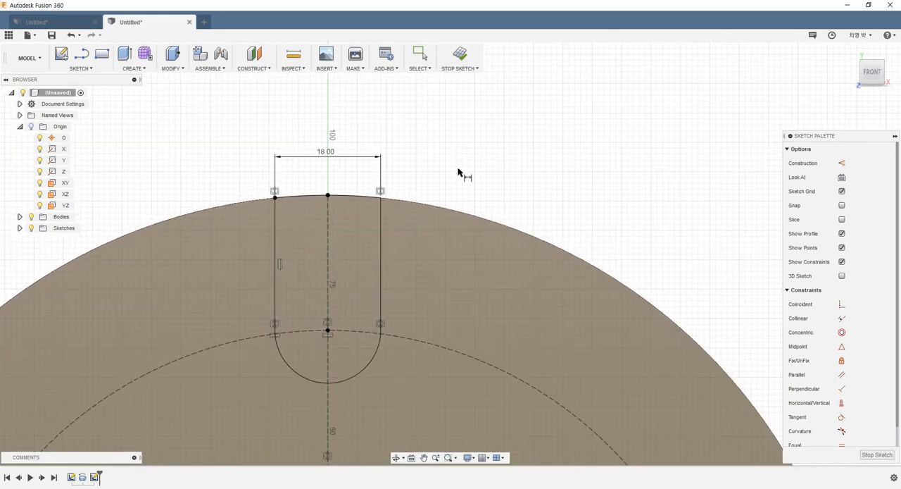
left_click(473, 66)
- Extrude the slot profile with the Cut operation, extending it -50 mm through the disc towards the hub side
scroll(425, 210, "down", 5)
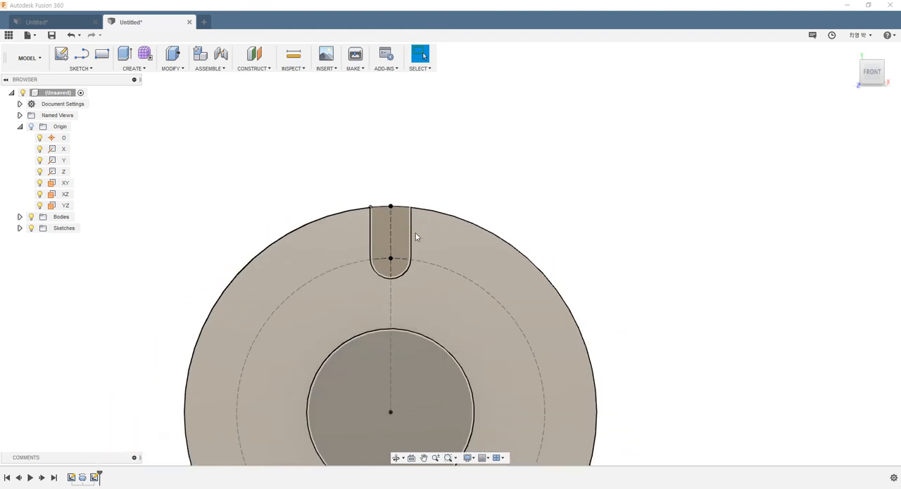
middle_click_drag(416, 233, 360, 271, "shift")
scroll(535, 214, "down", 3)
scroll(587, 245, "up", 3)
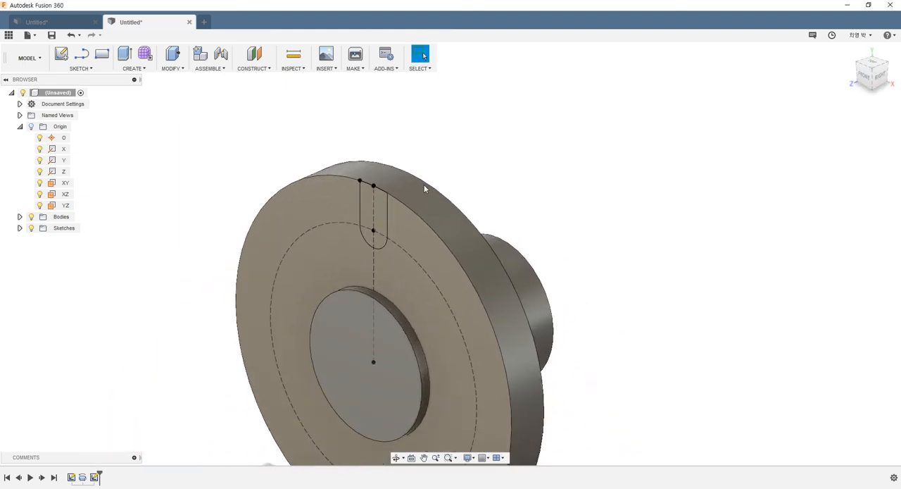
left_click(147, 69)
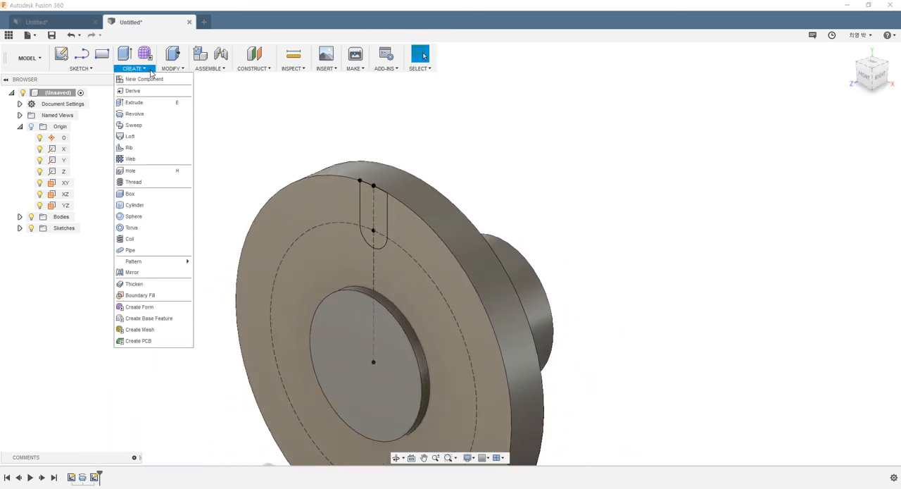
left_click(146, 102)
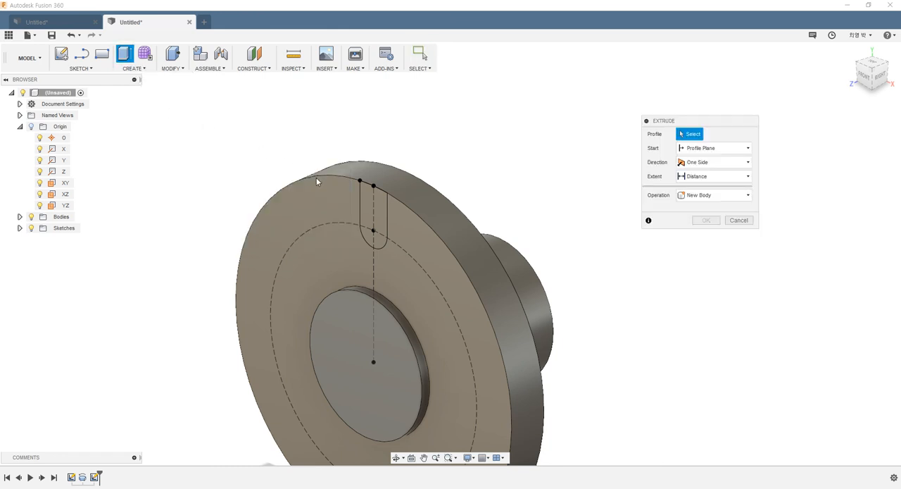
left_click(369, 214)
left_click(715, 223)
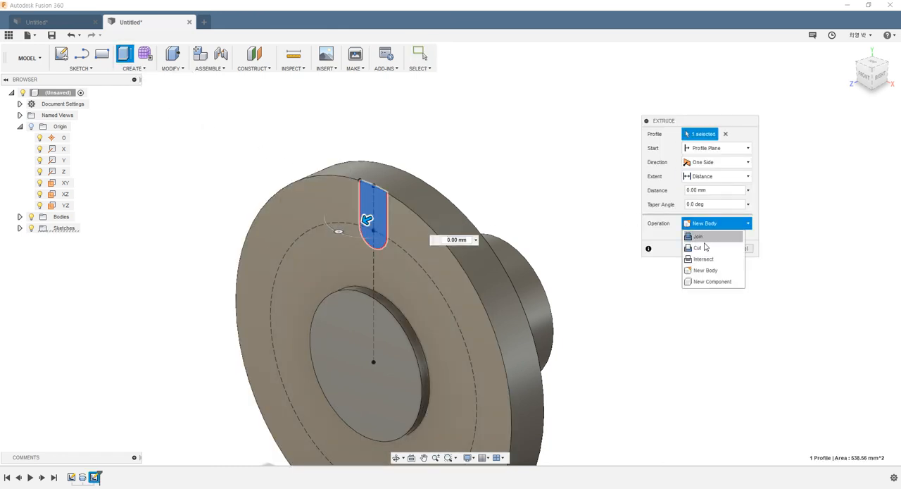
left_click(705, 247)
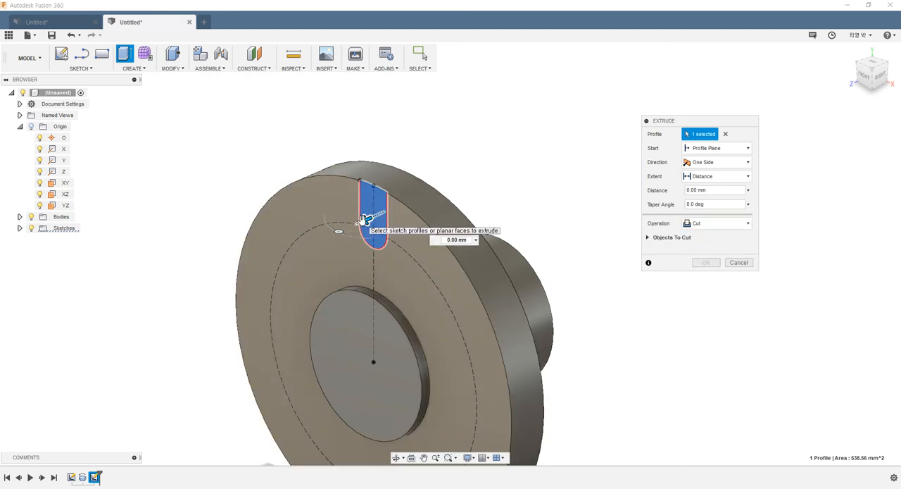
left_click_drag(364, 218, 454, 213)
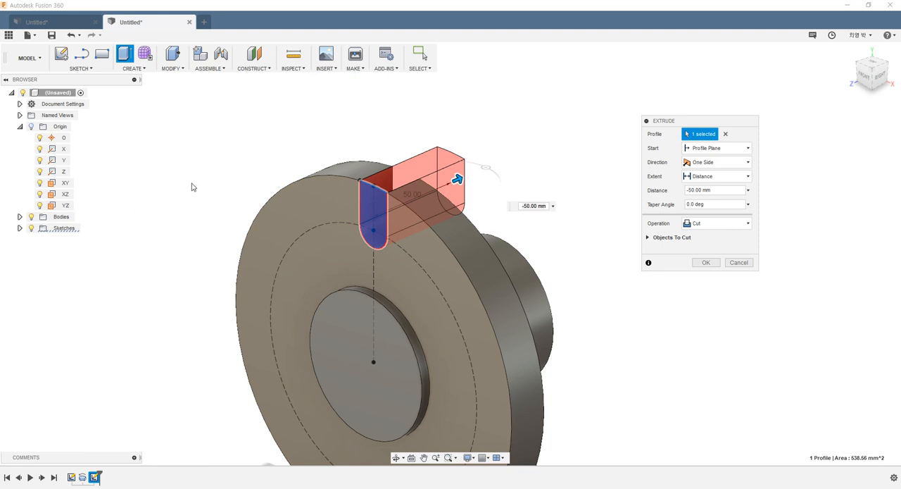
- Set the slot cut's extent to All and complete the extrusion
middle_click_drag(191, 186, 227, 180, "shift")
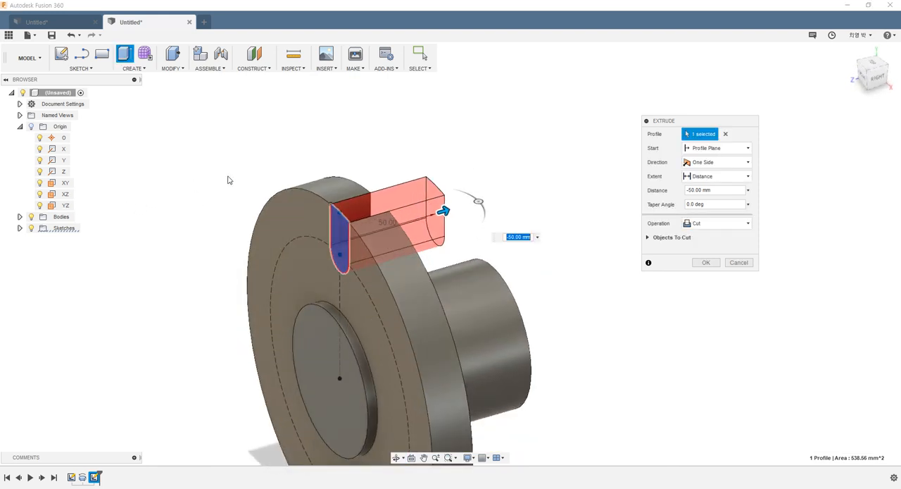
left_click(709, 178)
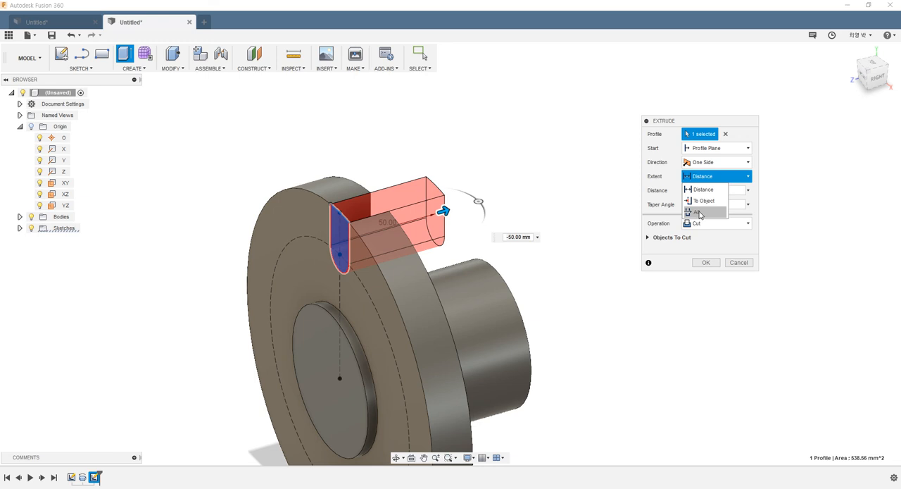
left_click(700, 213)
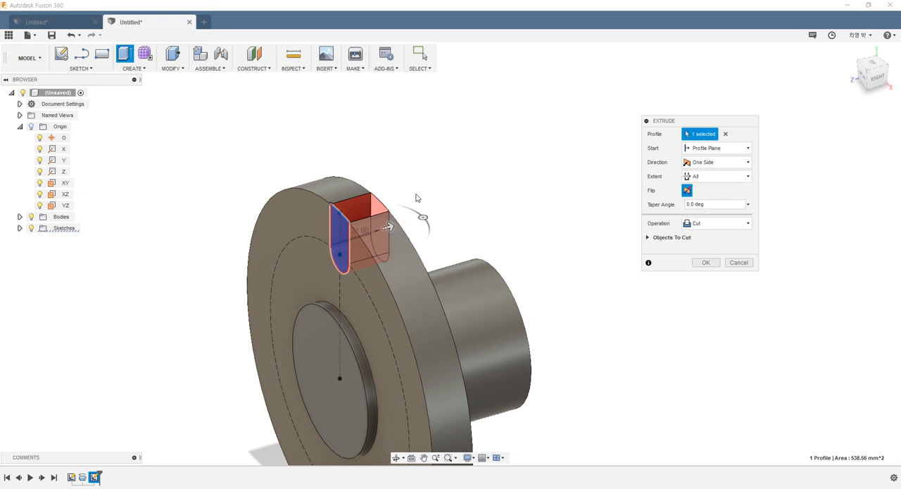
left_click(707, 276)
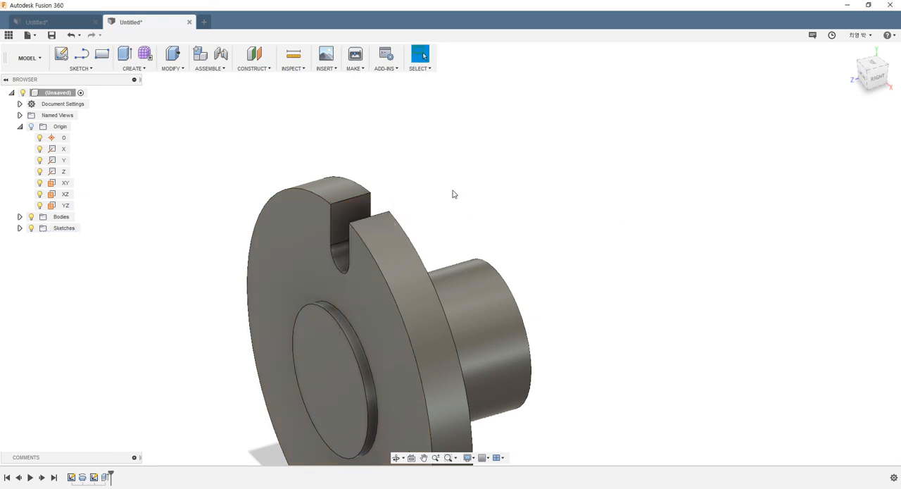
- Set up a circular feature pattern of the slot cut around the Z axis
middle_click_drag(453, 193, 384, 196, "shift")
scroll(682, 197, "down", 3)
scroll(642, 198, "up", 3)
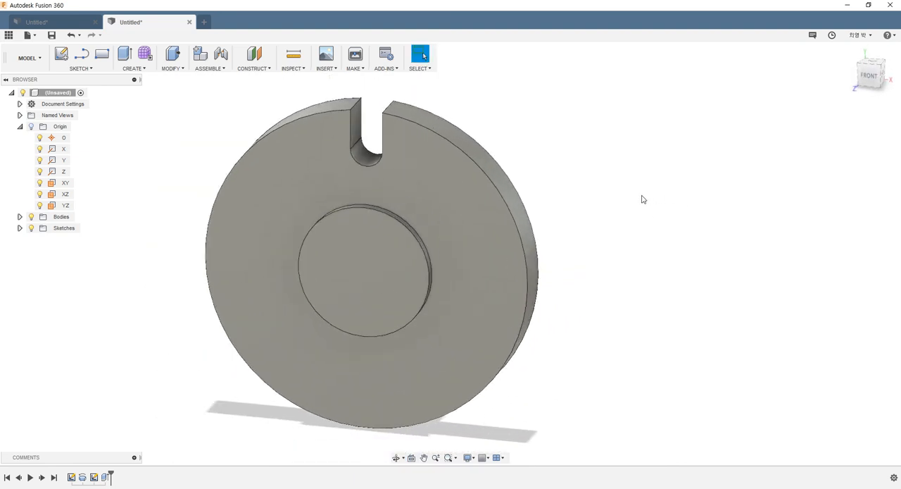
scroll(637, 195, "down", 3)
scroll(683, 163, "up", 3)
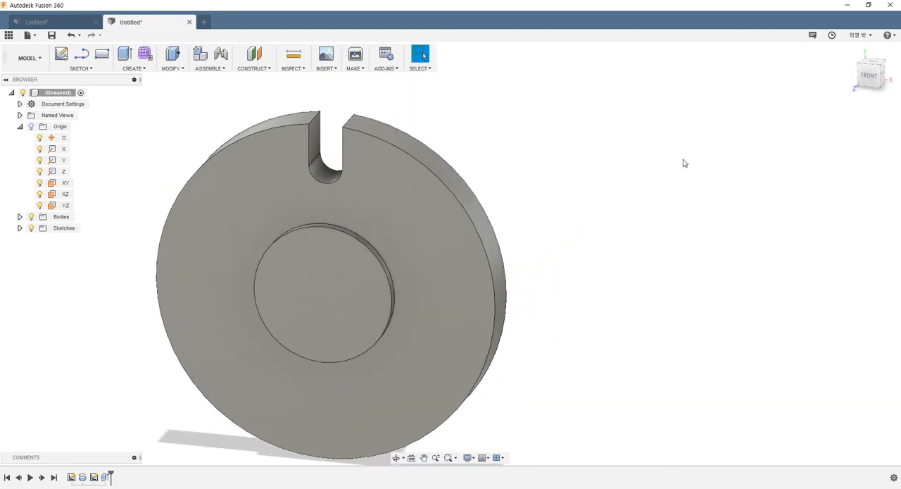
left_click(141, 69)
mouse_move(138, 264)
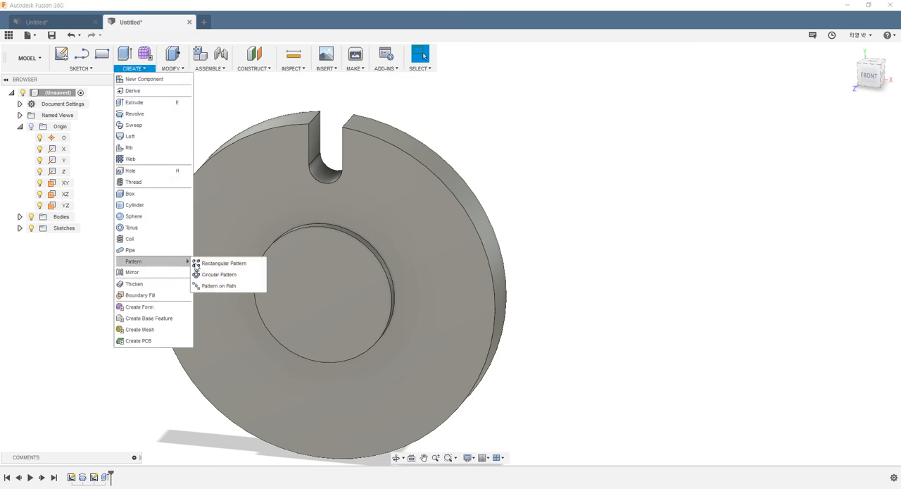
left_click(215, 274)
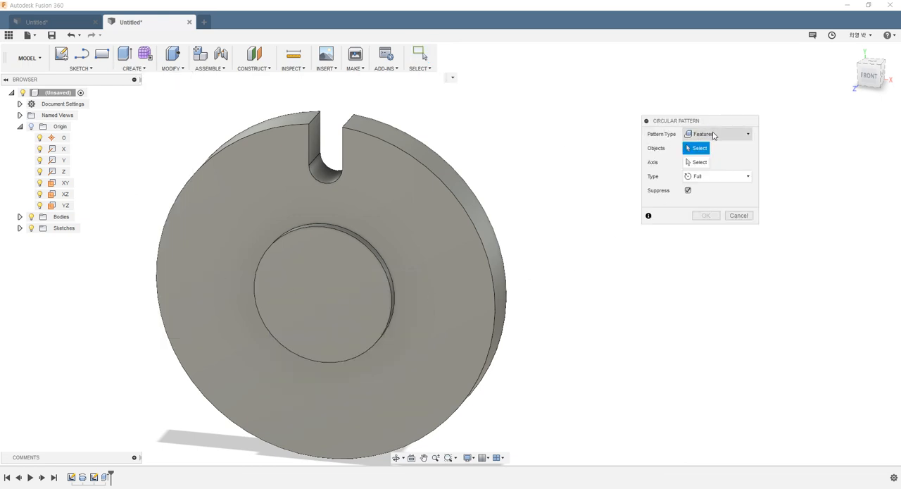
left_click(105, 477)
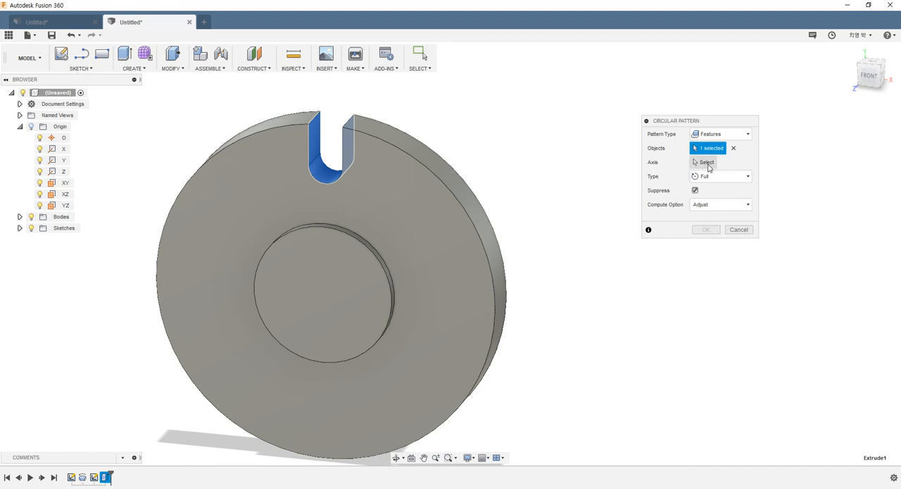
left_click(709, 168)
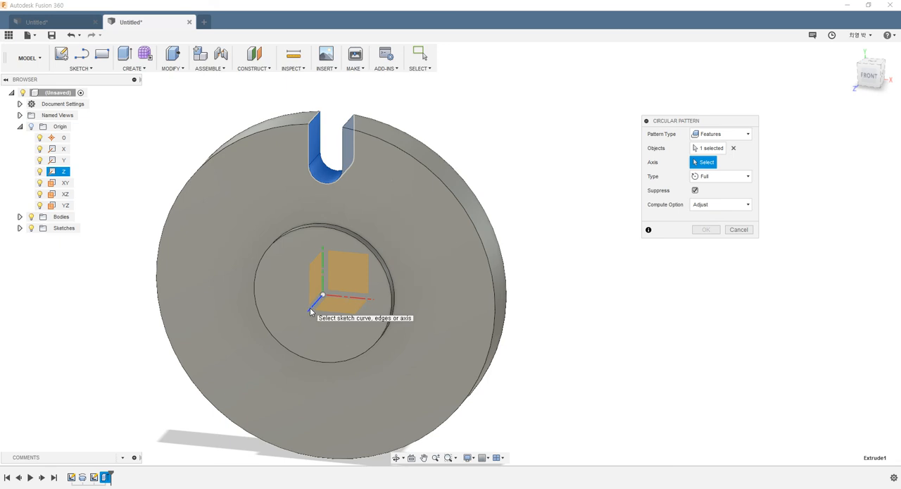
middle_click_drag(310, 312, 230, 283, "shift")
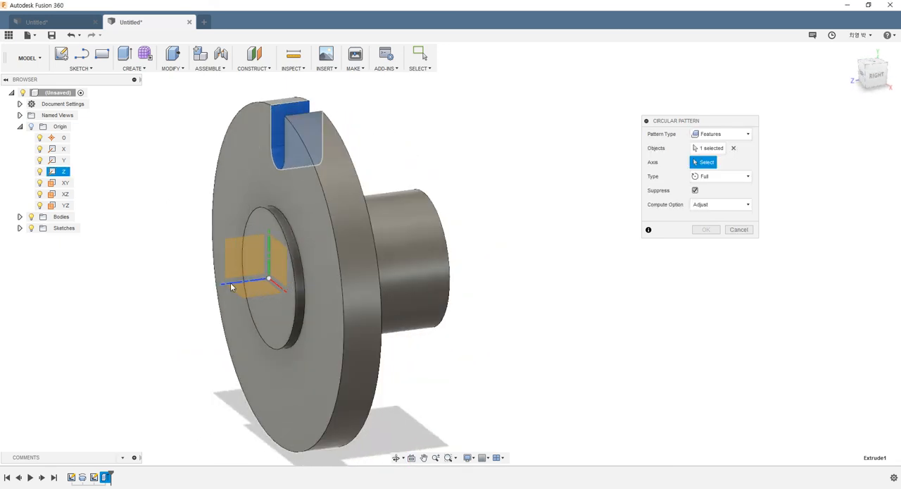
left_click(230, 282)
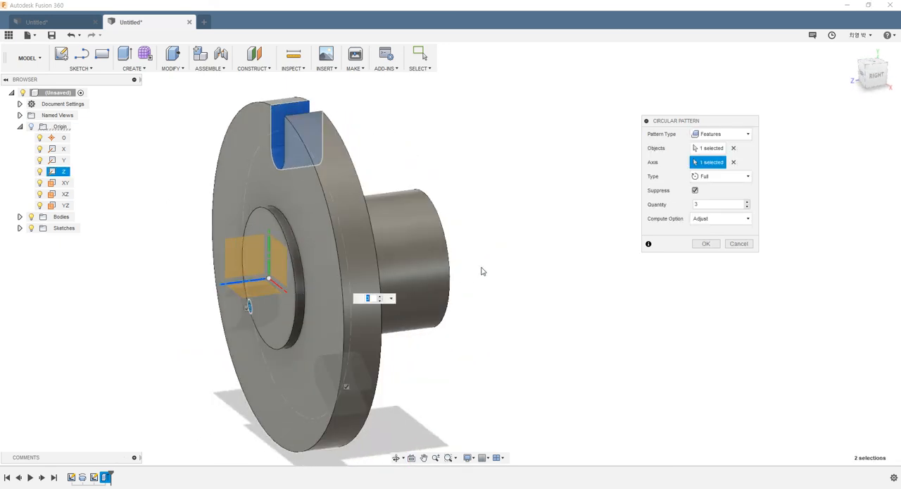
- Set the circular pattern's quantity to 4 and create the slots around the full disc
middle_click_drag(478, 267, 561, 271, "shift")
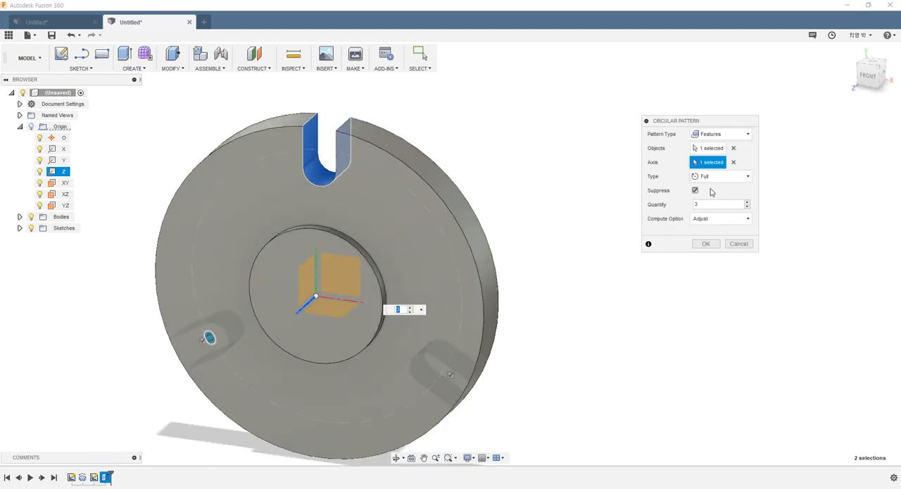
double_click(717, 203)
type("4")
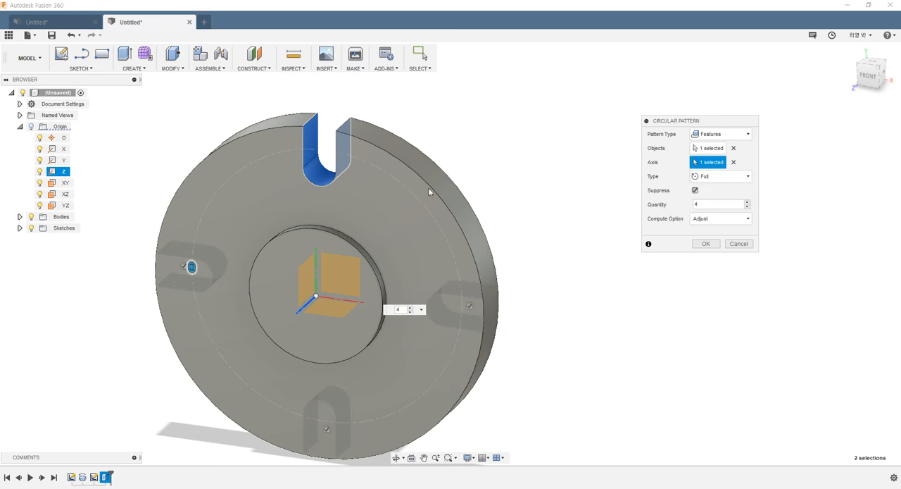
left_click(706, 244)
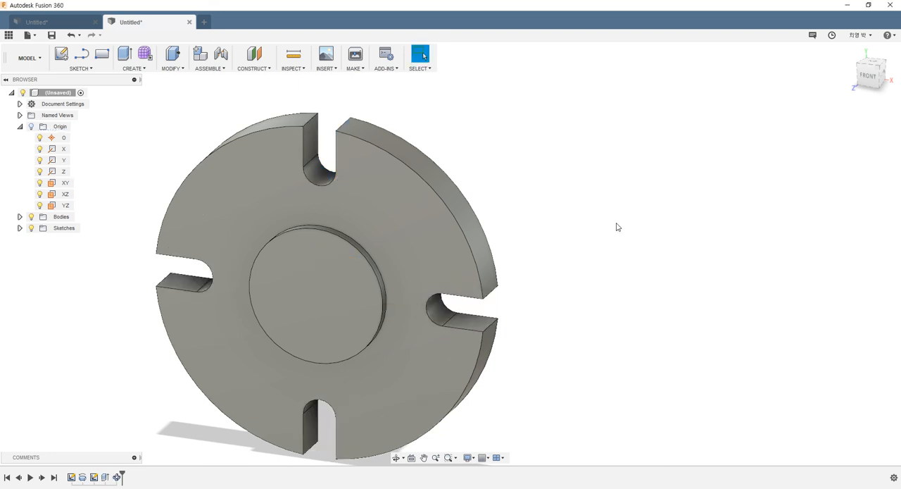
middle_click_drag(617, 227, 638, 218, "shift")
scroll(651, 202, "up", 4)
middle_click_drag(492, 207, 517, 232, "shift")
mouse_move(251, 221)
middle_mouse_down("shift")
mouse_move(284, 216)
mouse_move(241, 217)
middle_mouse_up("shift")
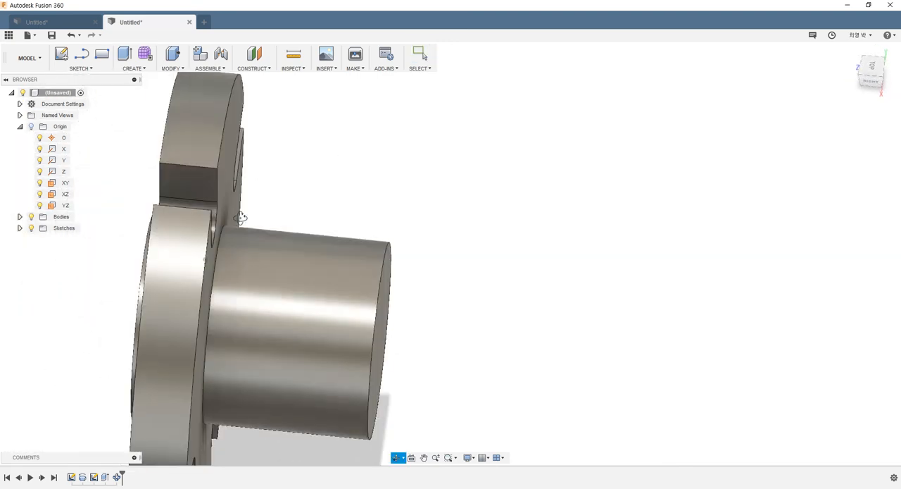
- Measure the distance between the two outer corner edges of a slot opening in the disc's rim
key("Escape")
scroll(215, 152, "up", 3)
left_click(200, 218)
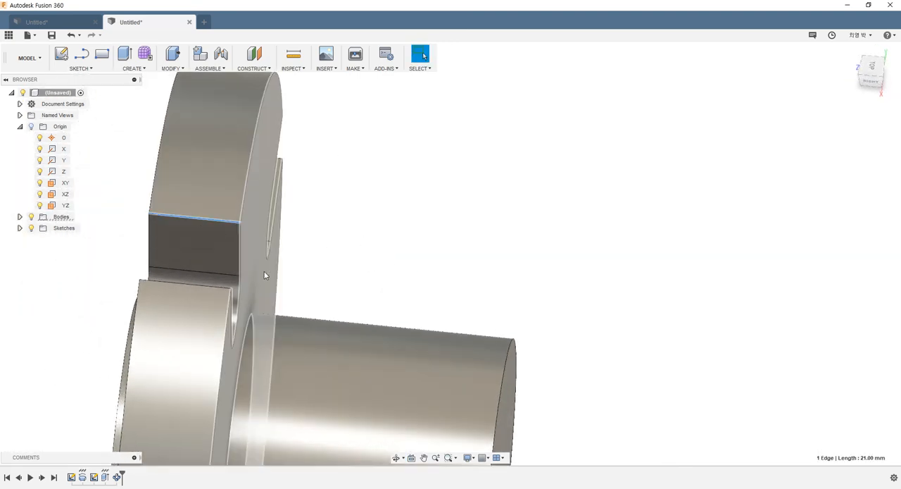
middle_click_drag(264, 275, 181, 255, "shift")
left_click(167, 207, "ctrl")
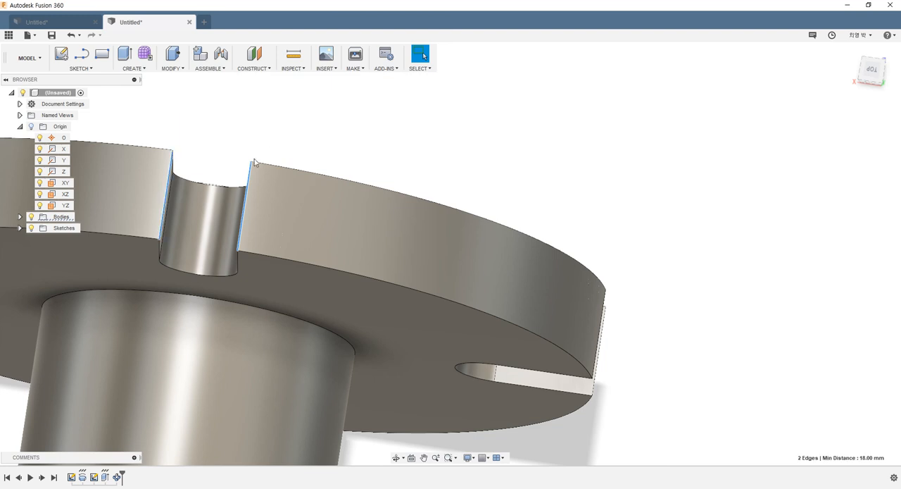
middle_click_drag(254, 161, 334, 161, "shift")
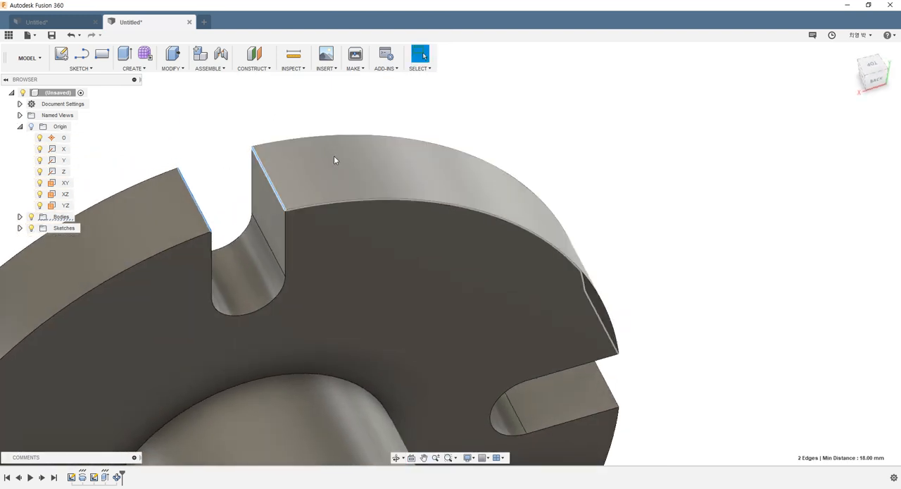
- Examine the edges around one slot on the hub side: its rounded bottom, straight side and the adjoining rim arc
left_click(329, 202)
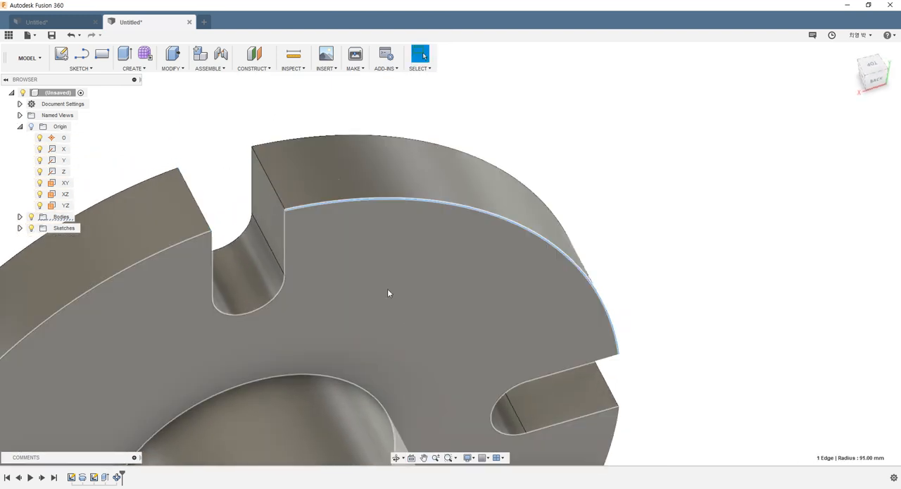
left_click(284, 237)
left_click(217, 288)
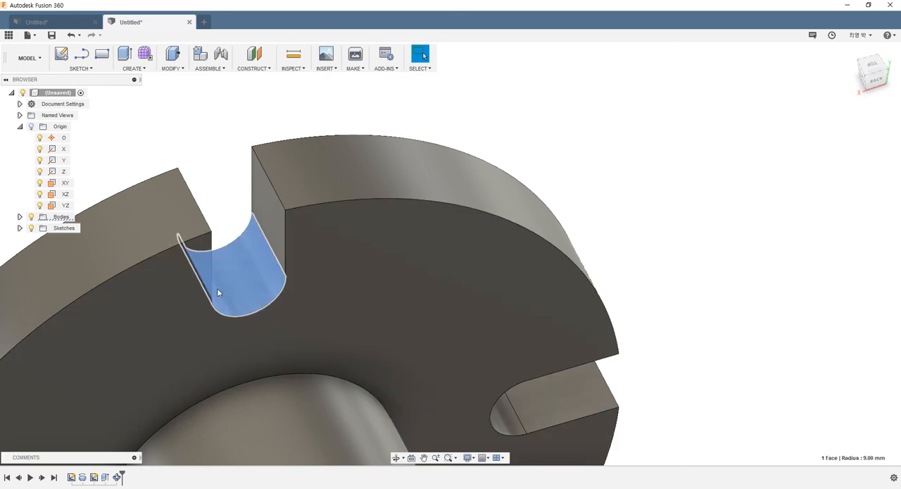
left_click(217, 148)
left_click(285, 282)
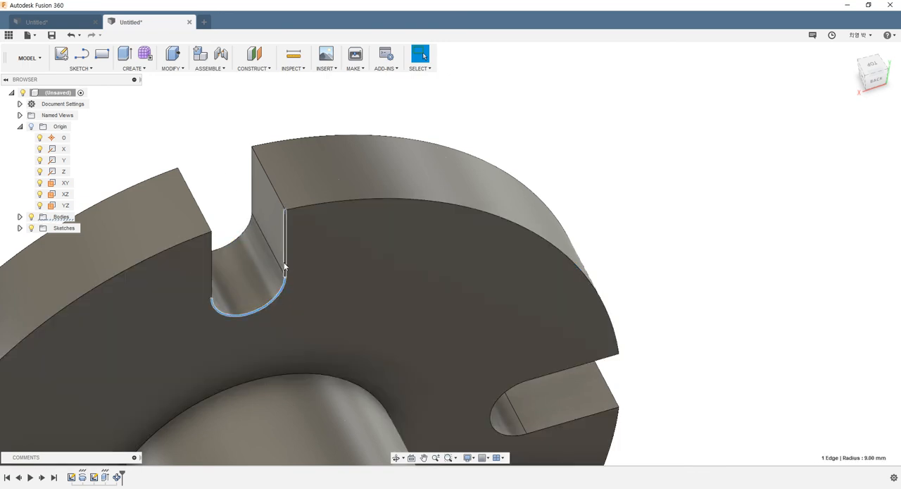
left_click(286, 256)
left_click(308, 206)
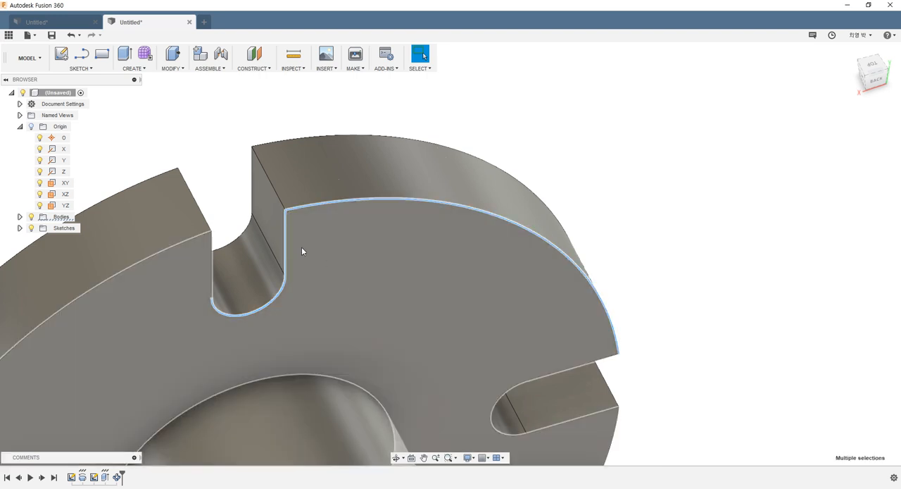
left_click(501, 143)
- Start a Fillet and select both outer corner edges of the upper slot's opening at the disc's rim
scroll(419, 212, "down", 3)
middle_click_drag(419, 211, 475, 215, "shift")
middle_click_drag(505, 283, 559, 333, "shift")
scroll(528, 339, "down", 2)
scroll(595, 399, "up", 2)
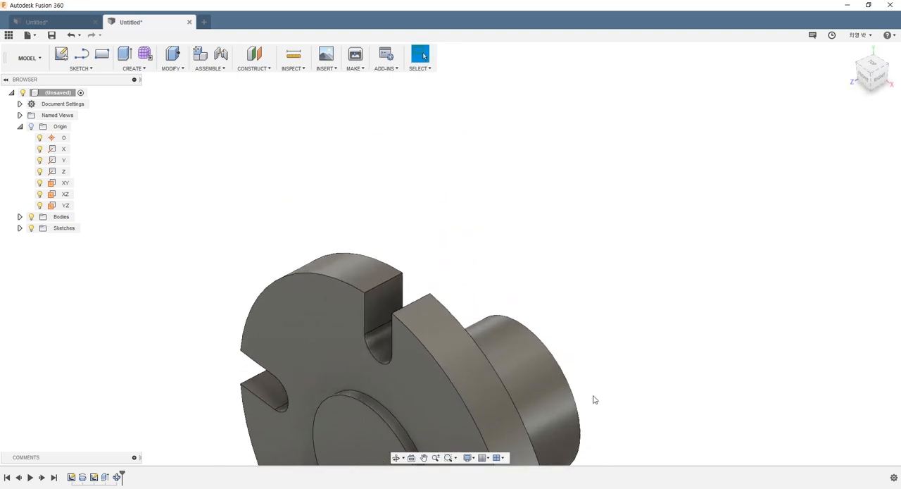
middle_click_drag(594, 399, 527, 312)
scroll(524, 334, "down", 3)
scroll(521, 345, "down", 1)
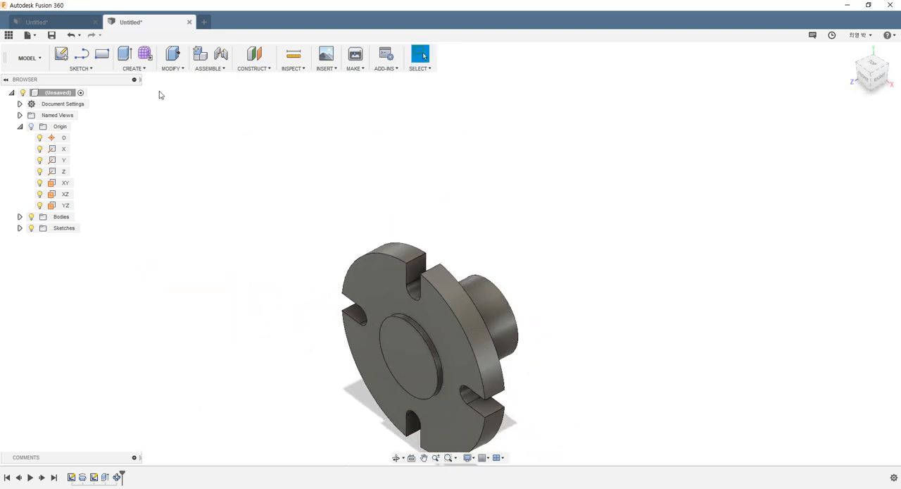
left_click(176, 73)
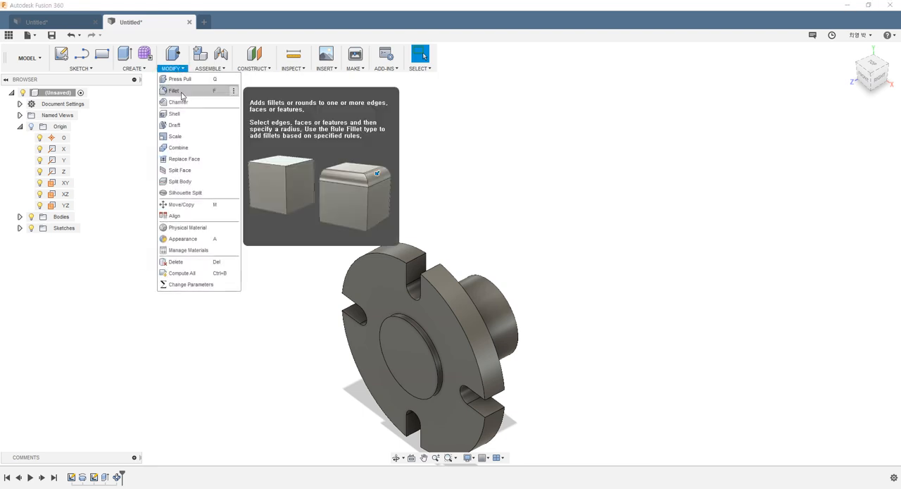
left_click(182, 94)
scroll(525, 310, "down", 2)
scroll(466, 270, "up", 3)
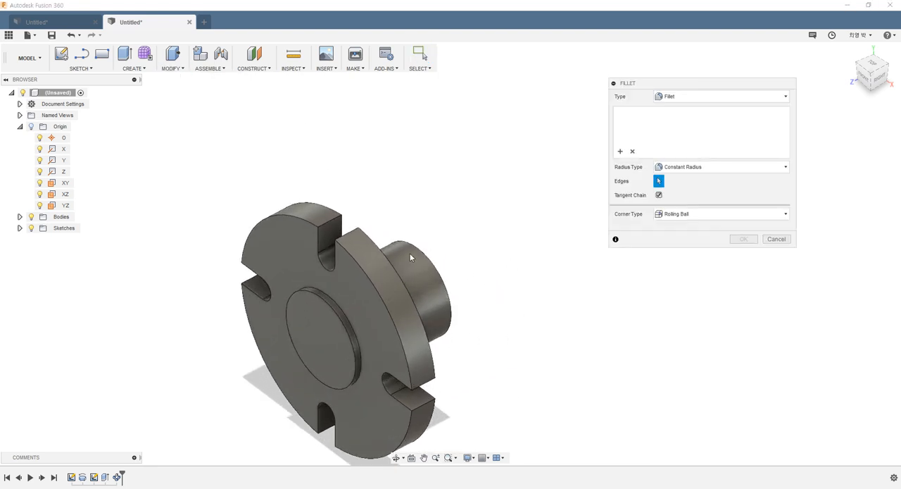
left_click(335, 221)
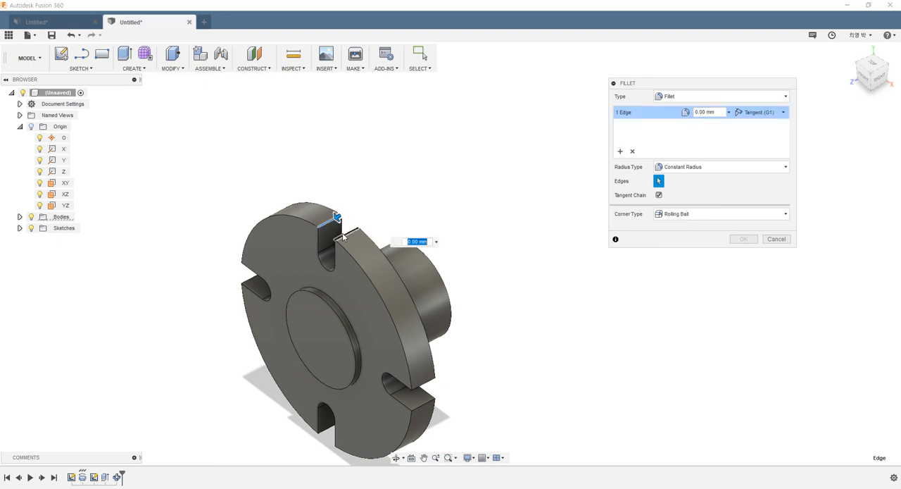
left_click(344, 235)
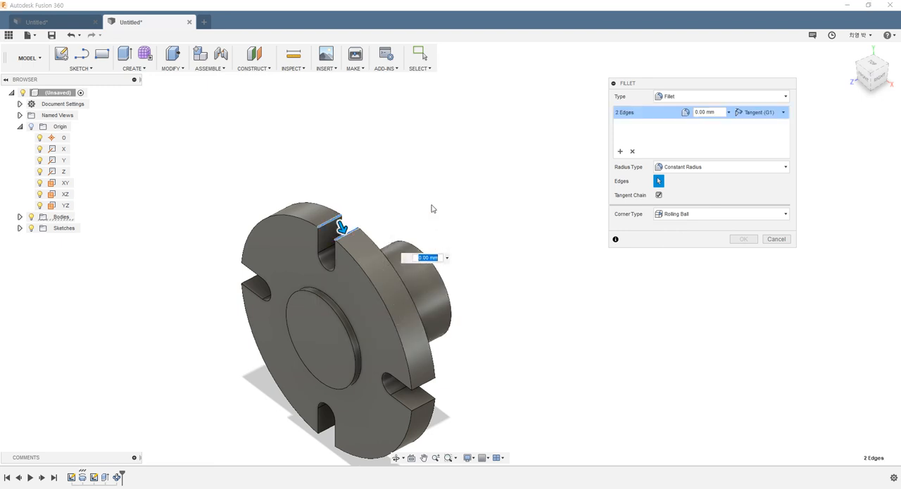
- Add the outer corner edges of the other three slot openings to the fillet selection, making eight edges in all
middle_click_drag(423, 197, 559, 251, "shift")
left_click(469, 310)
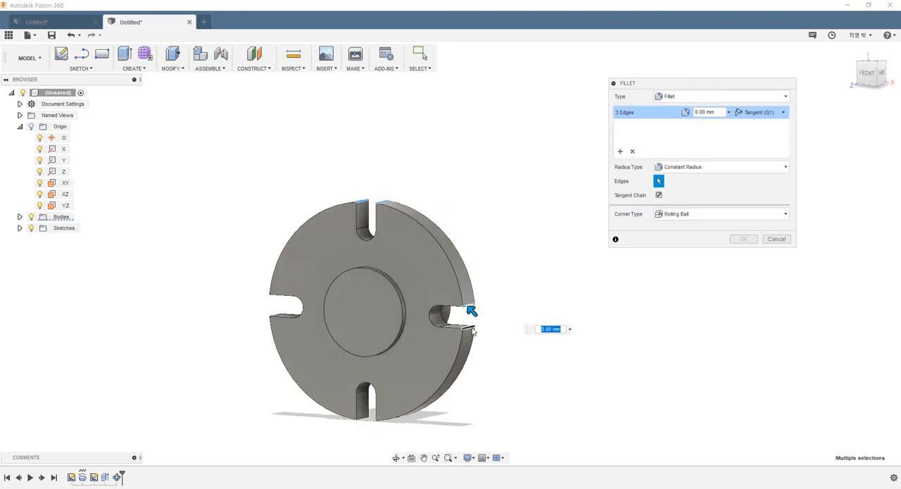
left_click(371, 407)
middle_click_drag(371, 407, 377, 345, "shift")
scroll(461, 235, "up", 3)
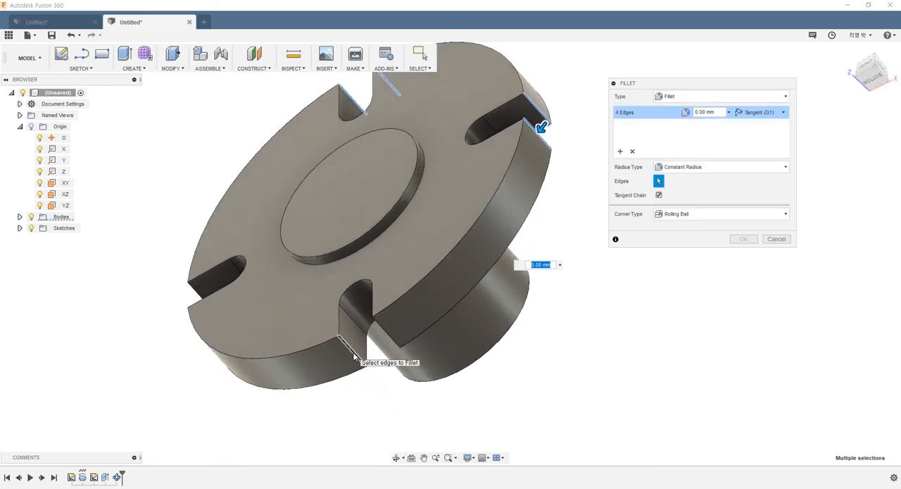
left_click(358, 353)
left_click(387, 334)
middle_click_drag(387, 335, 401, 259, "shift")
left_click(384, 247)
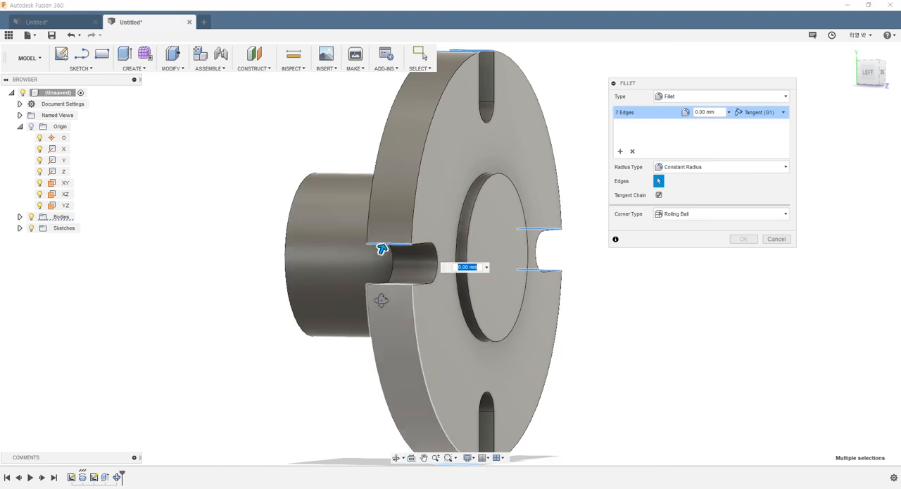
middle_click_drag(378, 298, 375, 354, "shift")
left_click(358, 371)
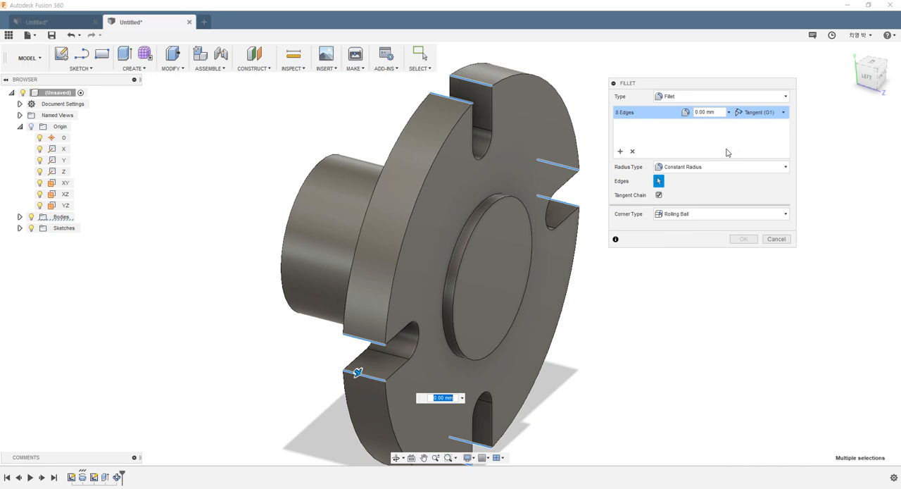
- Set the fillet radius of the eight slot corner edges to 10 mm and check the rounded openings
type("10")
scroll(526, 309, "down", 3)
middle_click_drag(526, 309, 446, 283, "shift")
middle_click_drag(502, 218, 431, 229, "shift")
scroll(446, 114, "up", 3)
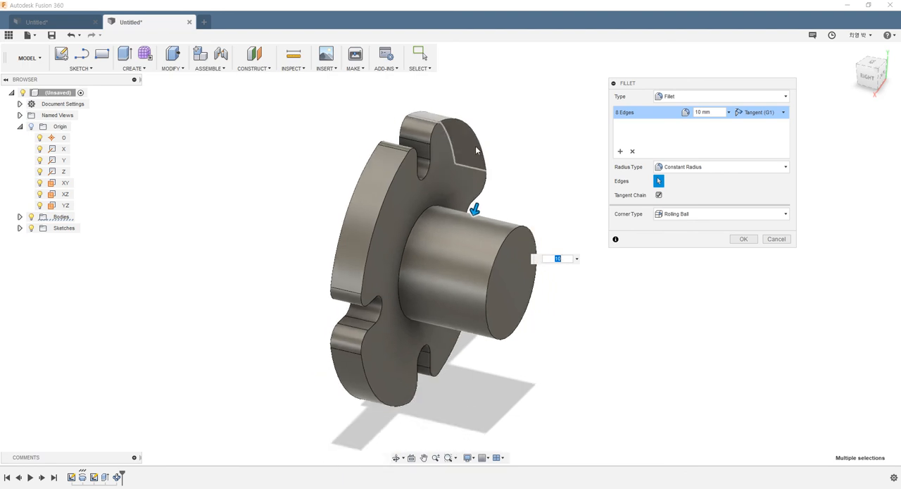
scroll(445, 116, "up", 3)
middle_click_drag(424, 124, 445, 151, "shift")
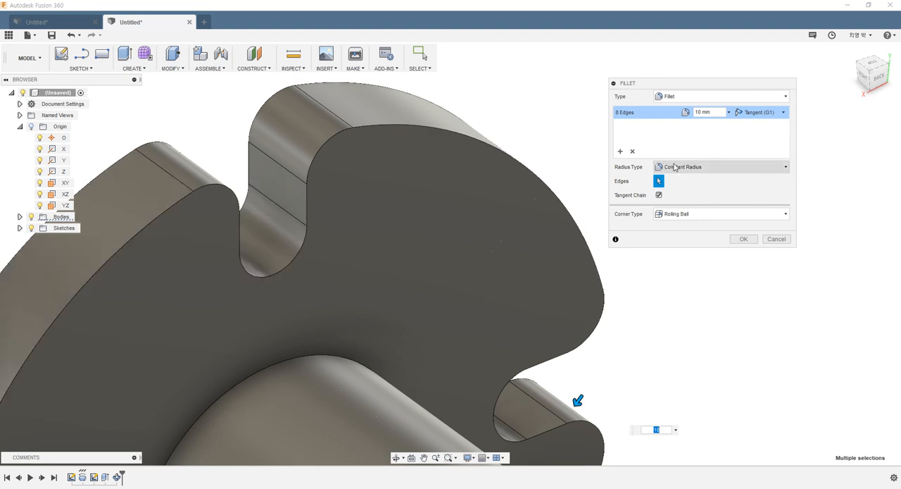
- Set the fillet radius of the slot corner edges to 0 mm
left_click_drag(714, 114, 444, 114)
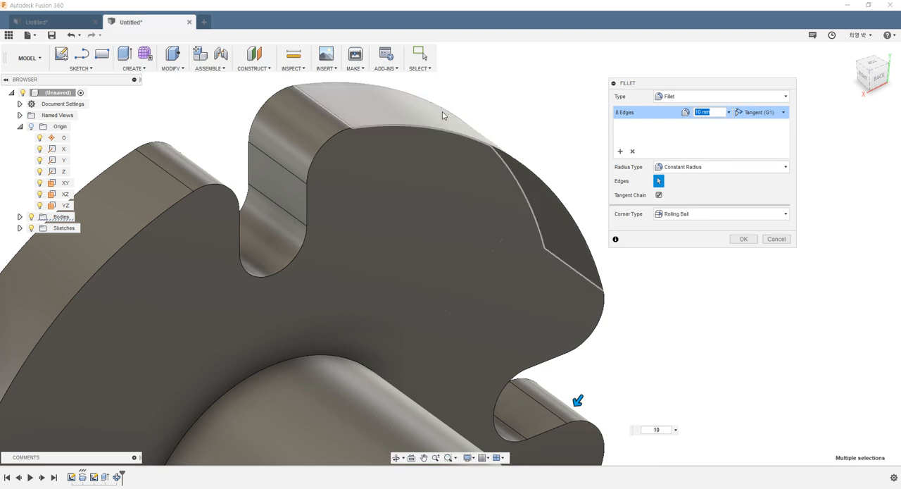
type("0")
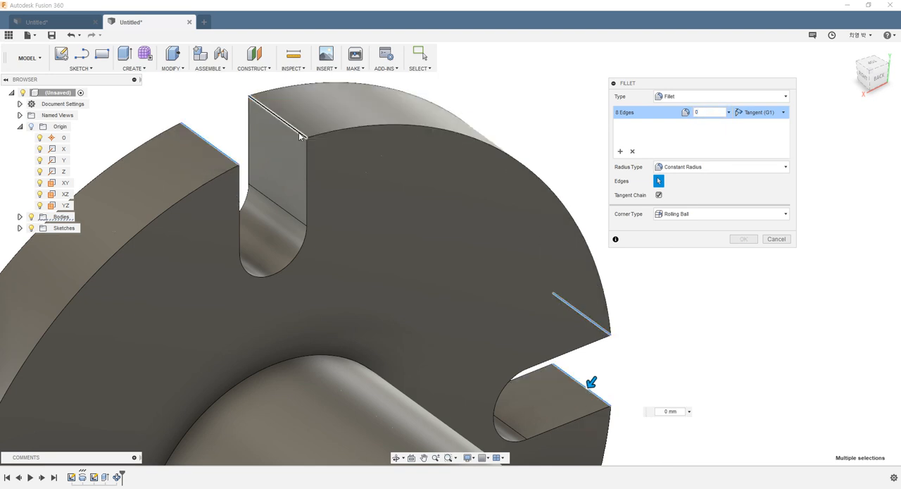
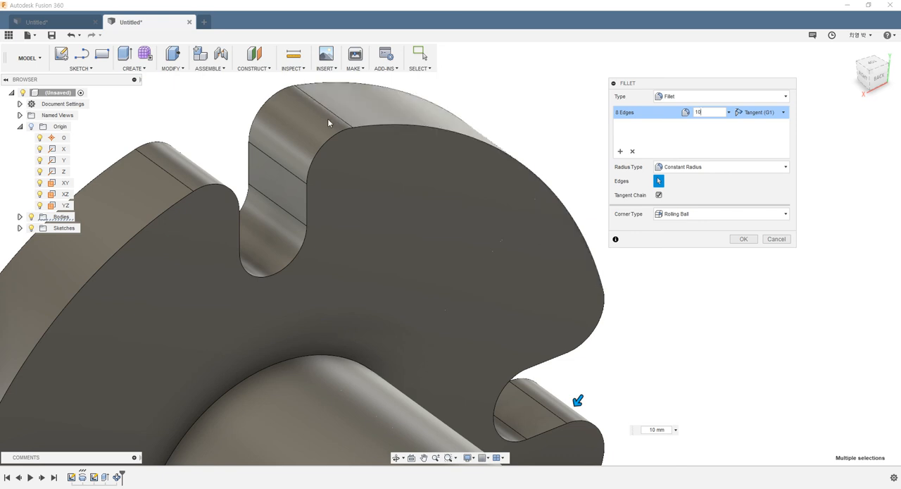
- Try a second edge set at 5 mm radius on the disc face's outer arc and adjoining slot outline, and remove that set
left_click(620, 152)
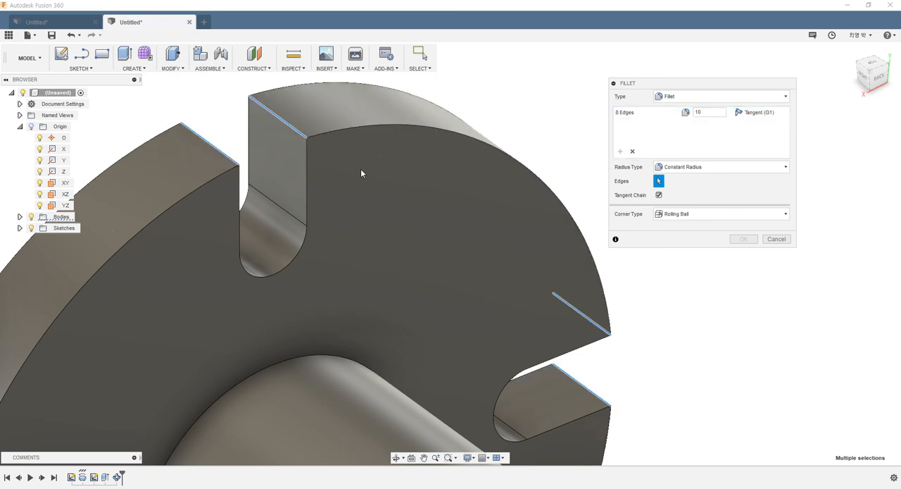
left_click(335, 131)
left_click(308, 162)
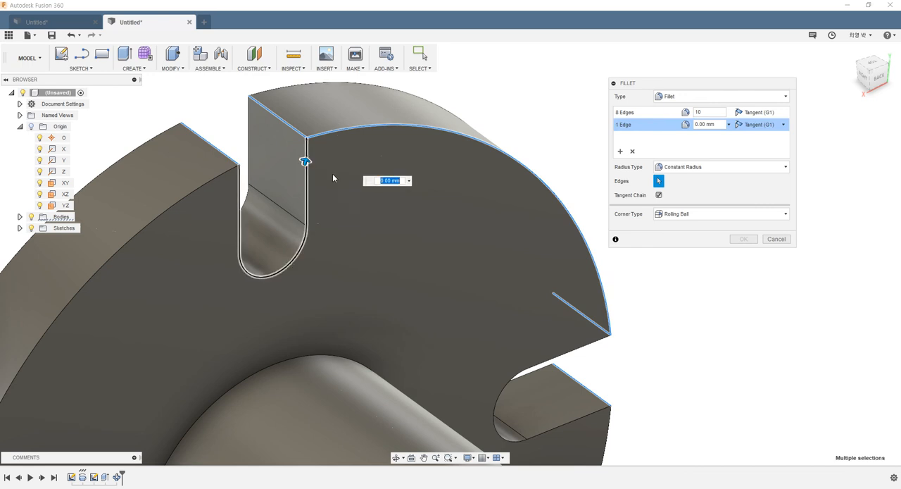
left_click(718, 123)
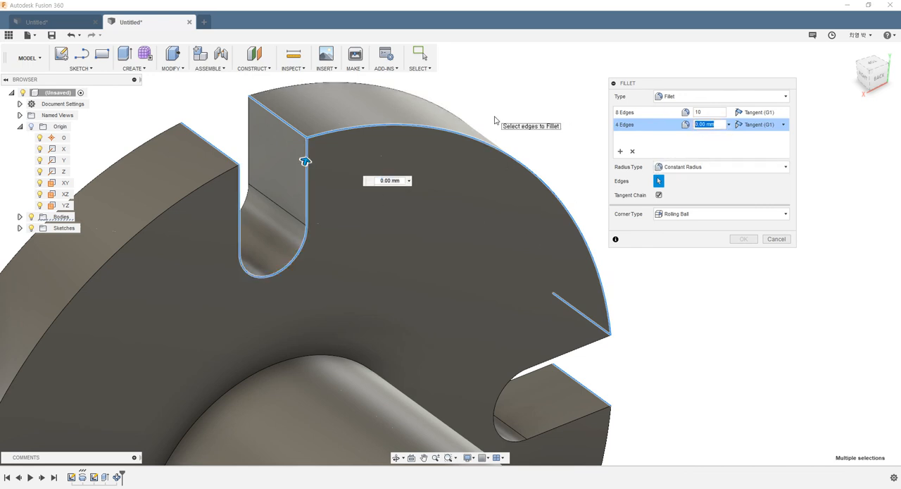
type("5")
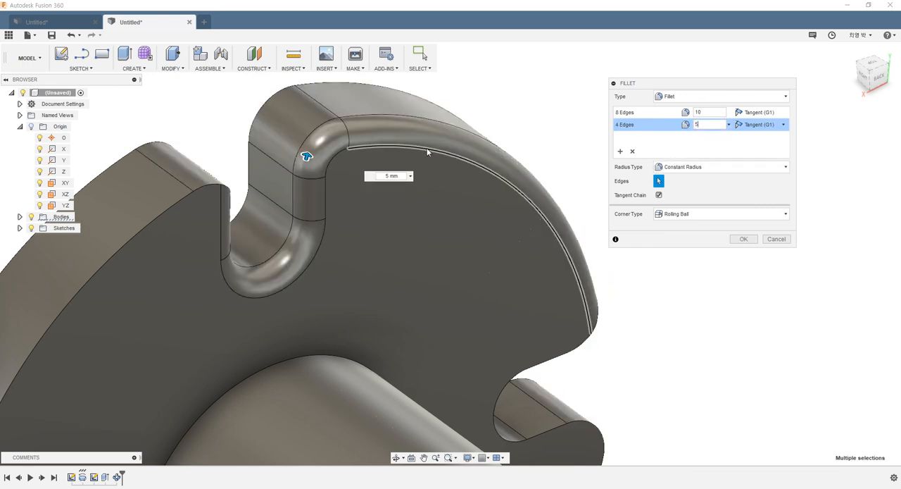
mouse_move(389, 148)
middle_mouse_down("shift")
mouse_move(415, 140)
mouse_move(375, 134)
mouse_move(402, 135)
middle_mouse_up("shift")
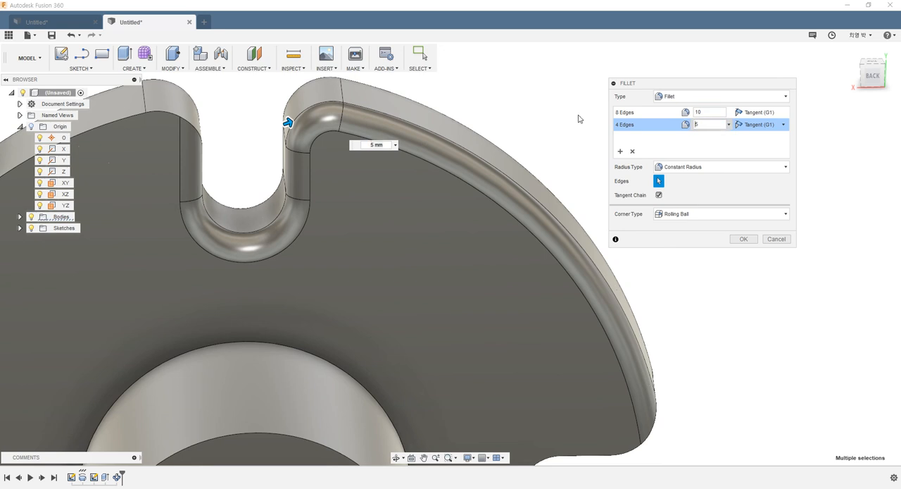
scroll(198, 166, "down", 2)
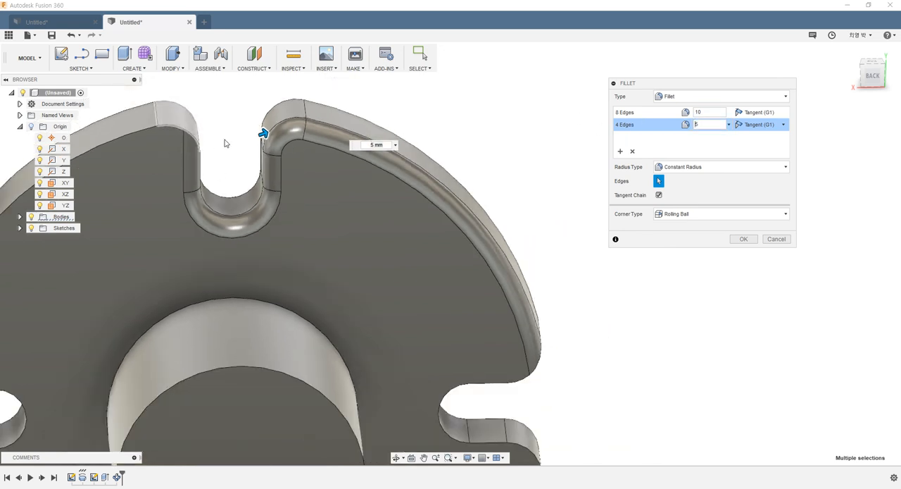
left_click(632, 151)
- Apply the 10 mm constant-radius fillet to the eight outer corner edges of the slots
middle_click_drag(338, 173, 380, 181, "shift")
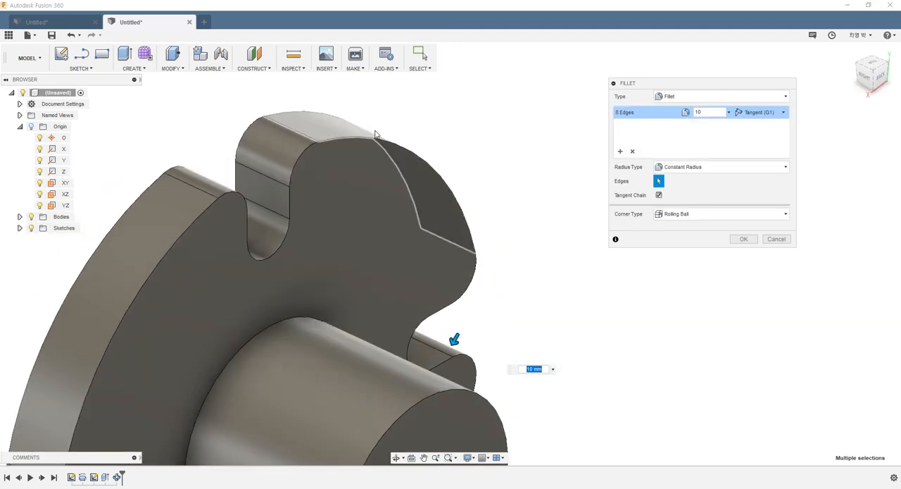
scroll(293, 188, "down", 2)
middle_click_drag(295, 212, 249, 209, "shift")
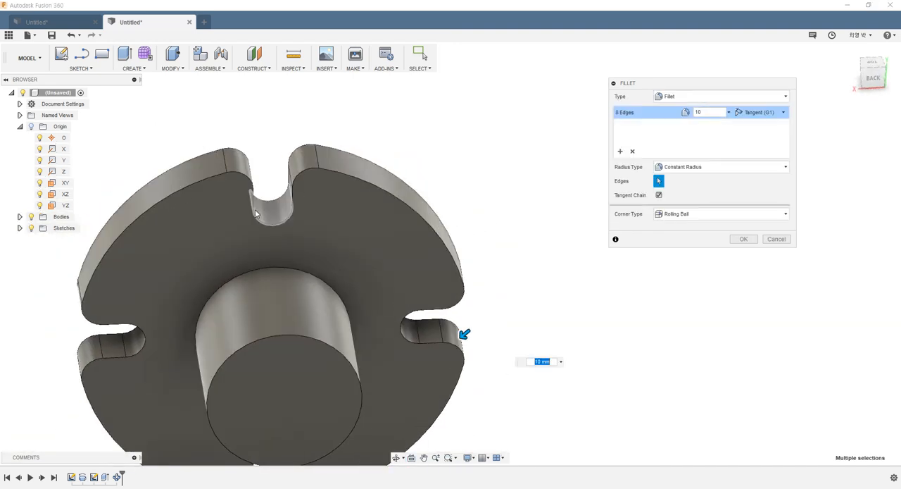
left_click(744, 240)
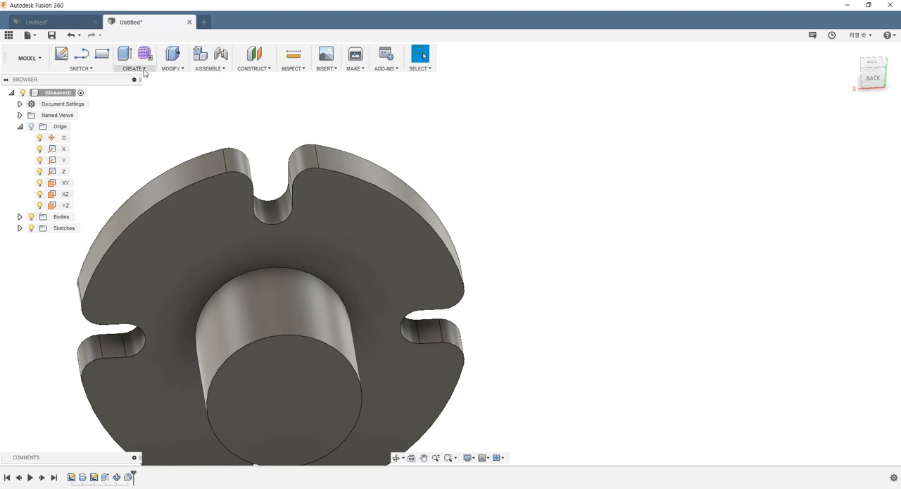
- Fillet the full tangent outline of the disc's shaft-side face, including the slot edges, with a 3 mm radius
left_click(177, 71)
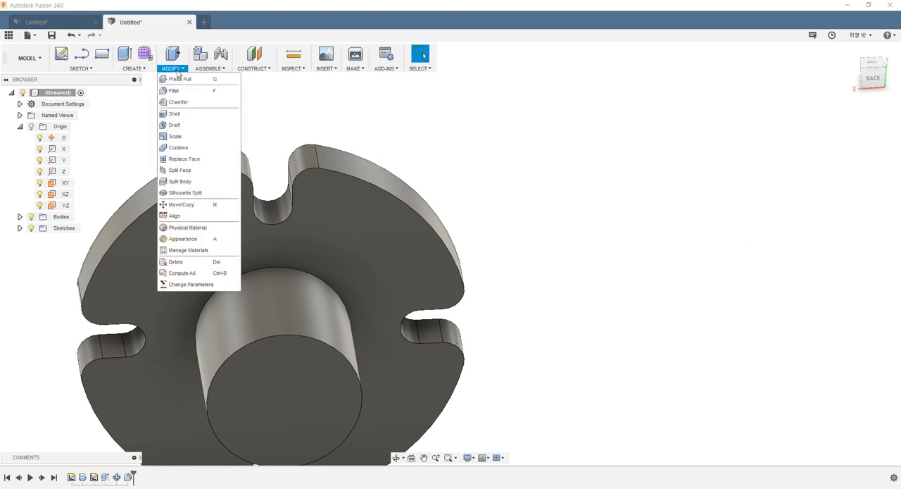
left_click(175, 91)
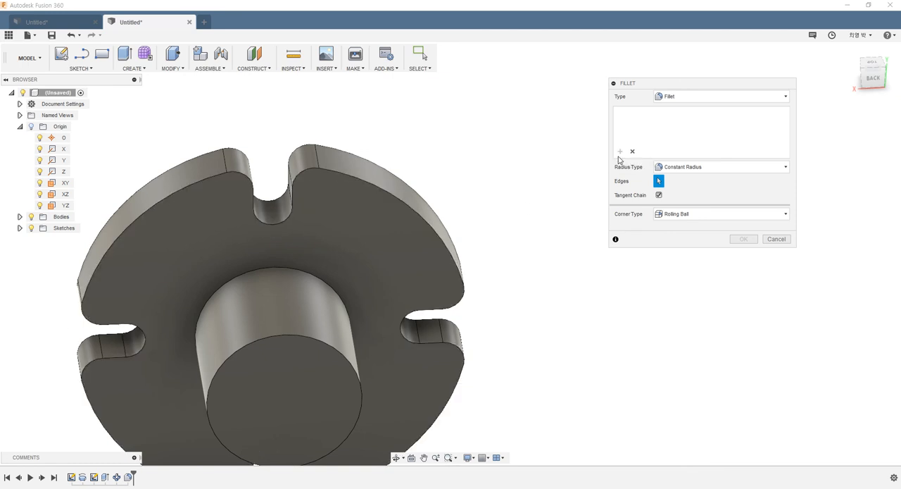
left_click(326, 173)
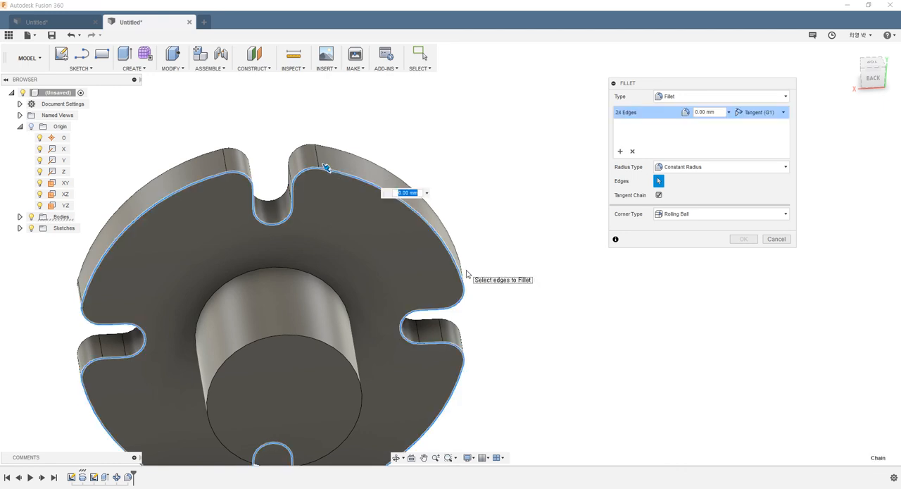
type("3")
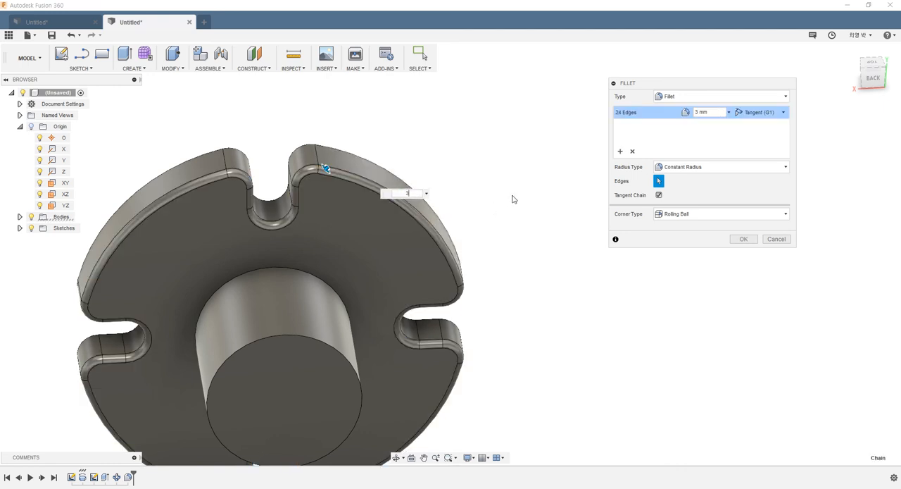
middle_click_drag(173, 198, 287, 223, "shift")
scroll(248, 178, "up", 5)
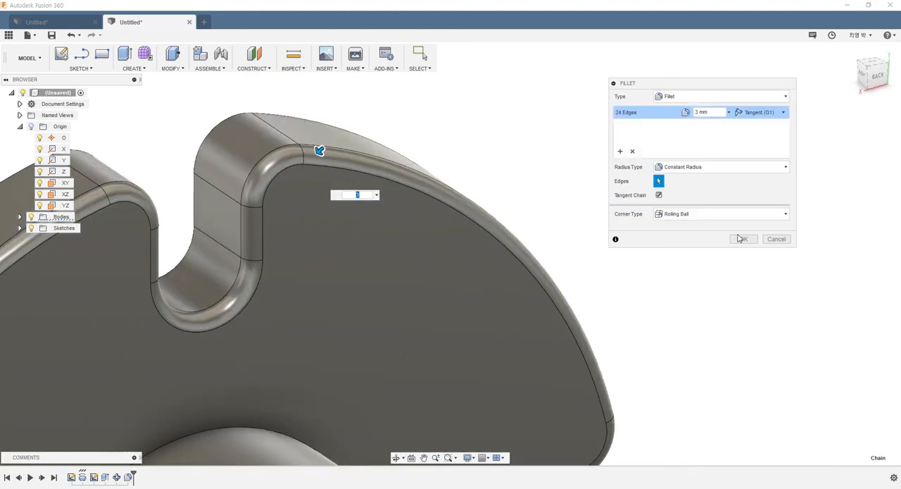
left_click(744, 239)
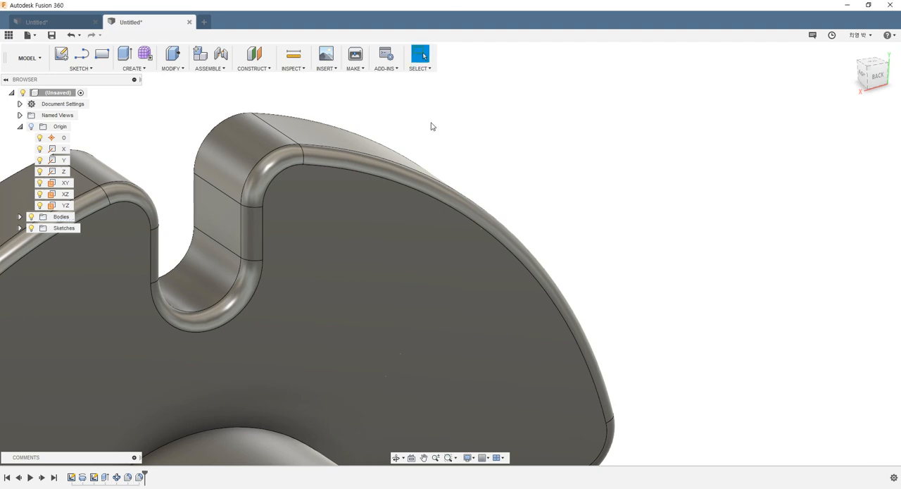
scroll(425, 137, "down", 3)
middle_click_drag(422, 147, 506, 132, "shift")
scroll(505, 135, "down", 3)
middle_click_drag(470, 159, 405, 162, "shift")
scroll(554, 171, "up", 3)
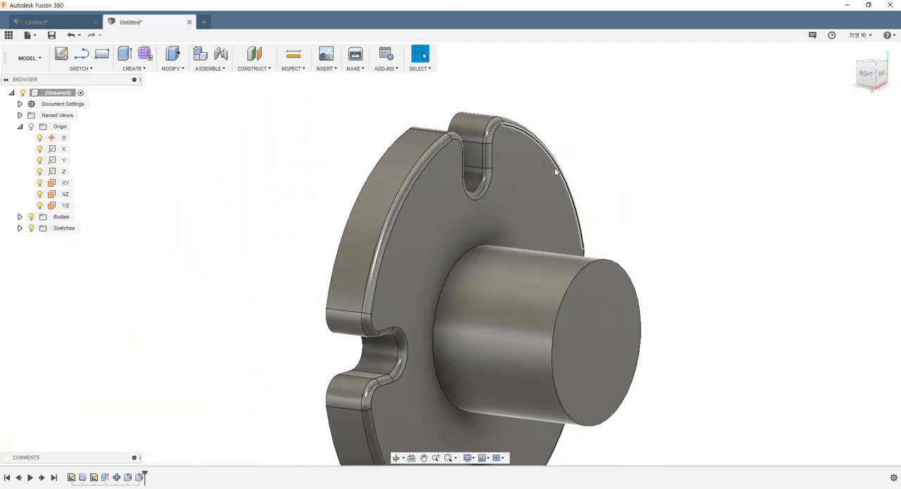
middle_click_drag(557, 169, 541, 180, "shift")
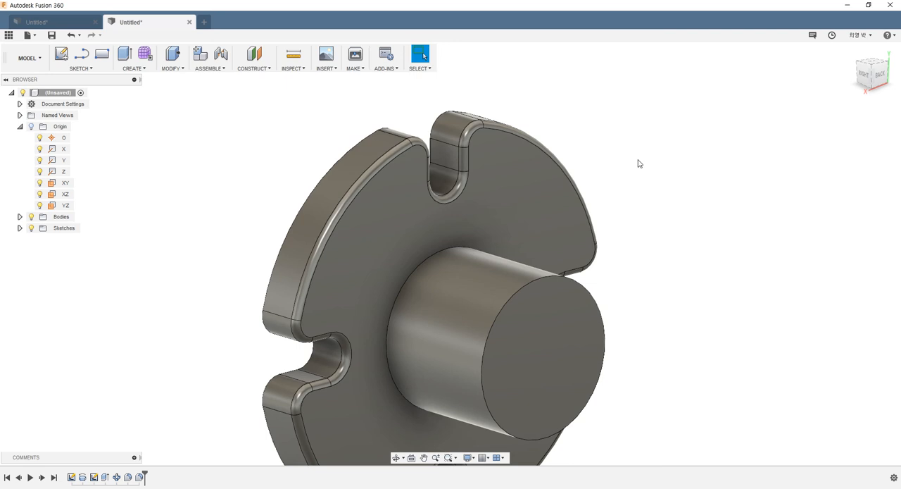